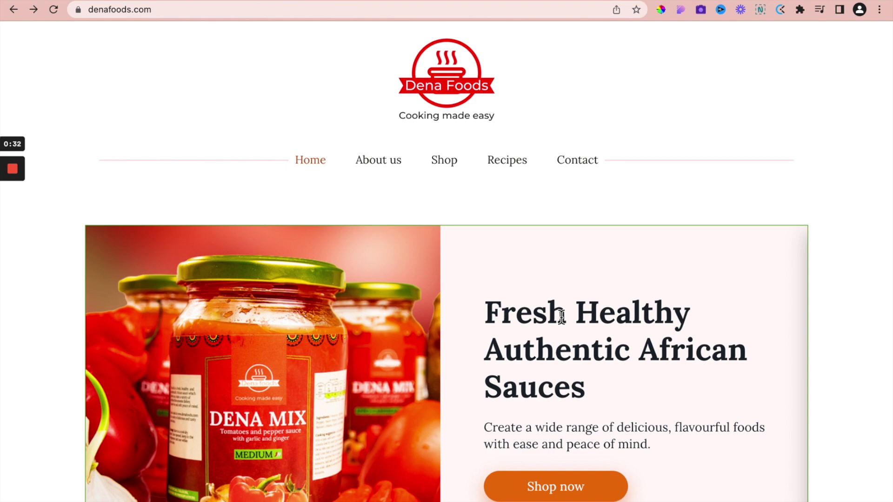
- Open the Easy Nigerian Jollof rice recipe from the Dena Foods home page and look through its ingredients and cooking instructions
scroll(562, 317, "down", 10)
scroll(561, 322, "down", 15)
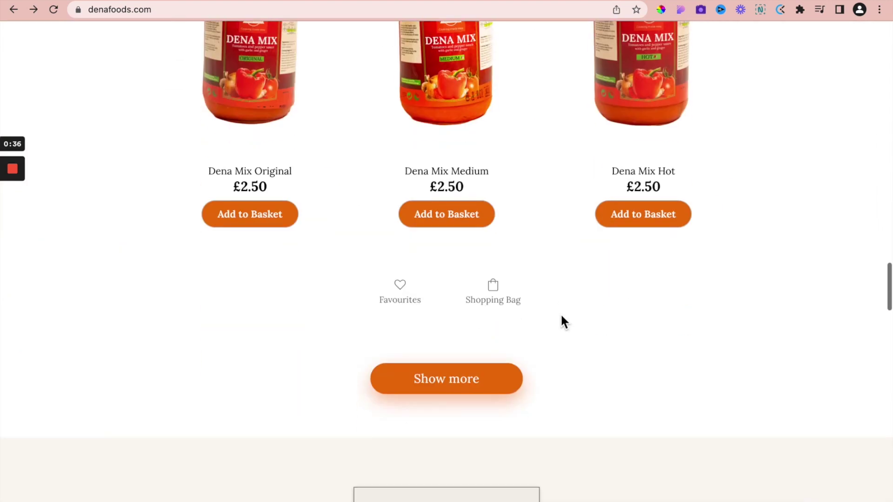
scroll(563, 321, "down", 20)
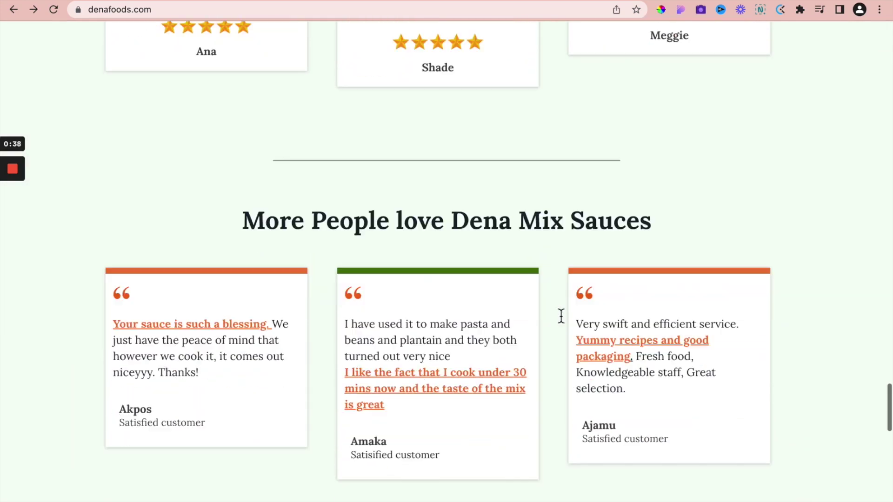
scroll(560, 313, "down", 15)
scroll(560, 314, "up", 2)
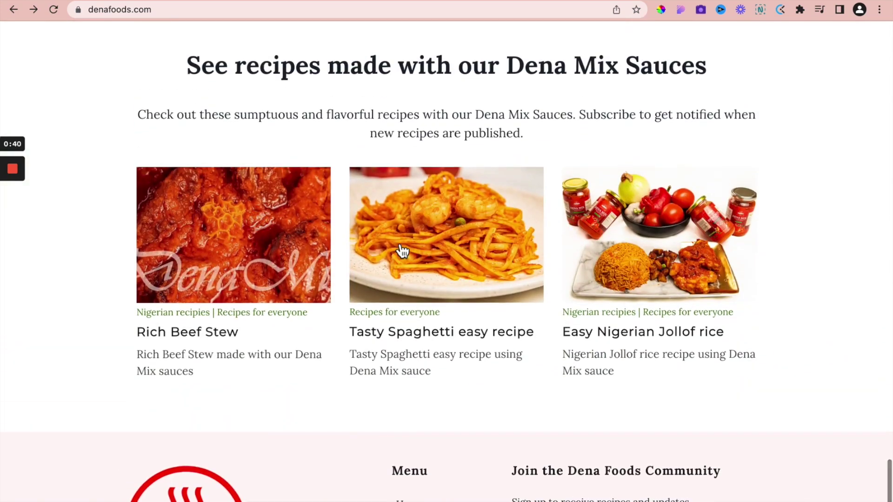
left_click(664, 263)
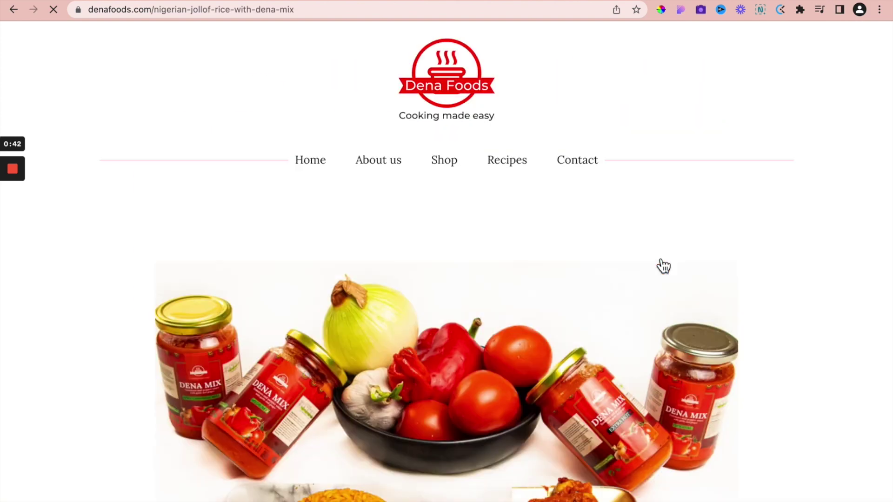
scroll(515, 287, "down", 13)
scroll(515, 291, "down", 17)
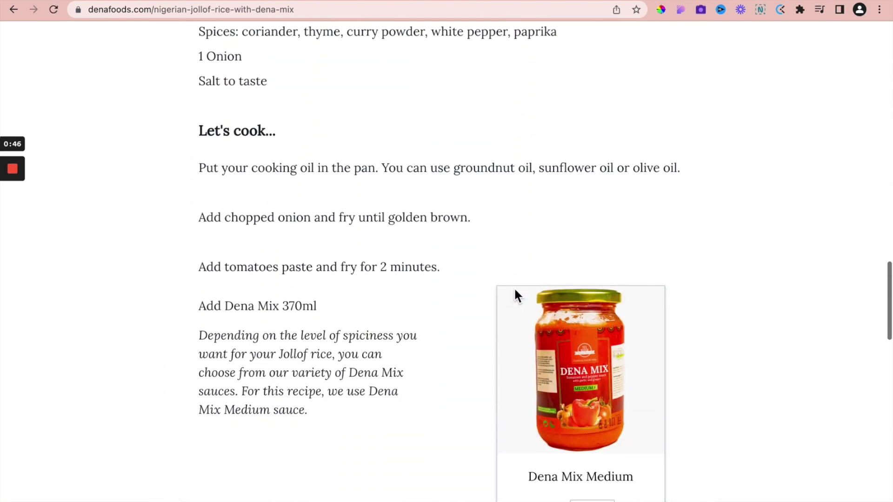
- Switch to the Bliss Quizzes site and look through the Bible quiz posts listed on its home page
left_click(218, 1)
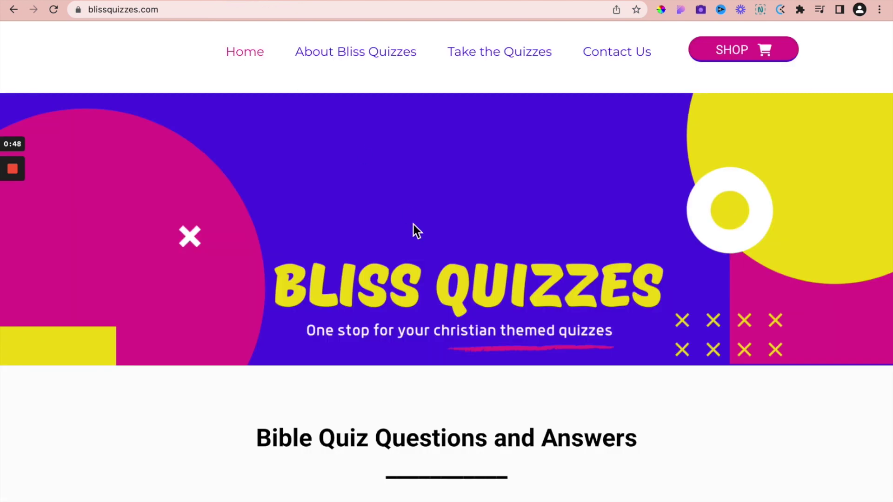
scroll(414, 224, "down", 1)
scroll(414, 224, "up", 2)
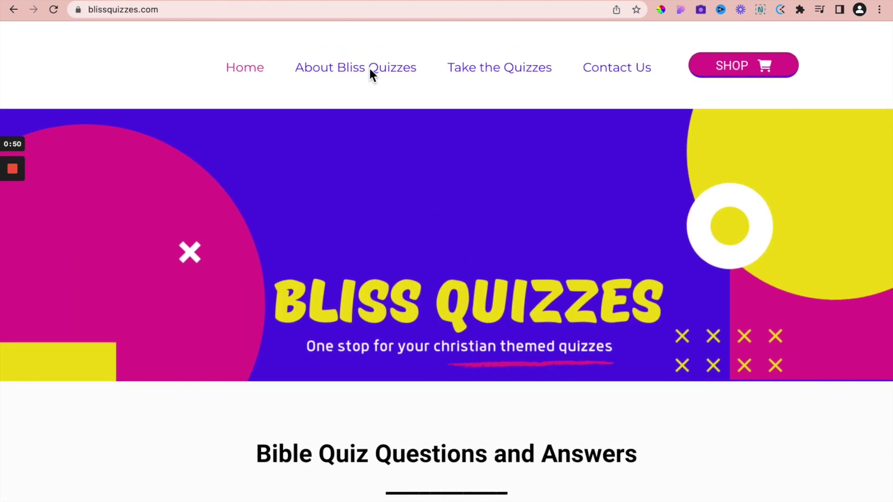
scroll(436, 294, "down", 5)
scroll(445, 244, "down", 10)
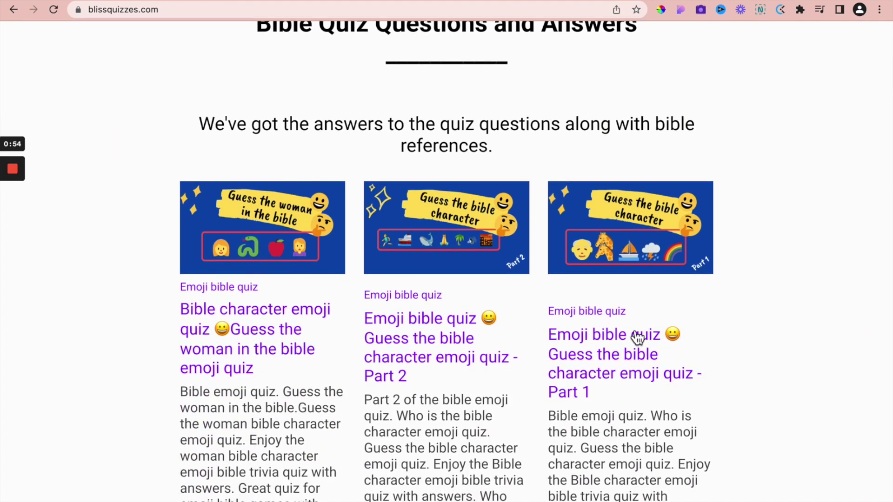
scroll(638, 338, "down", 4)
scroll(625, 366, "down", 6)
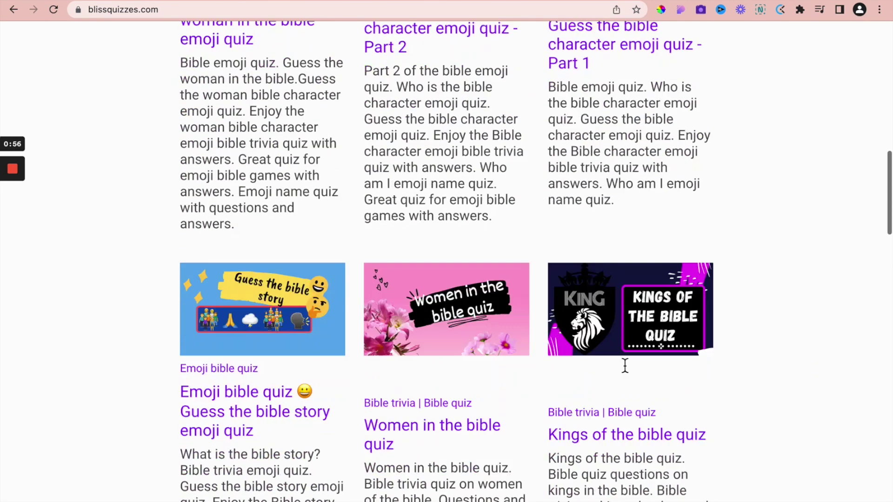
scroll(625, 366, "up", 2)
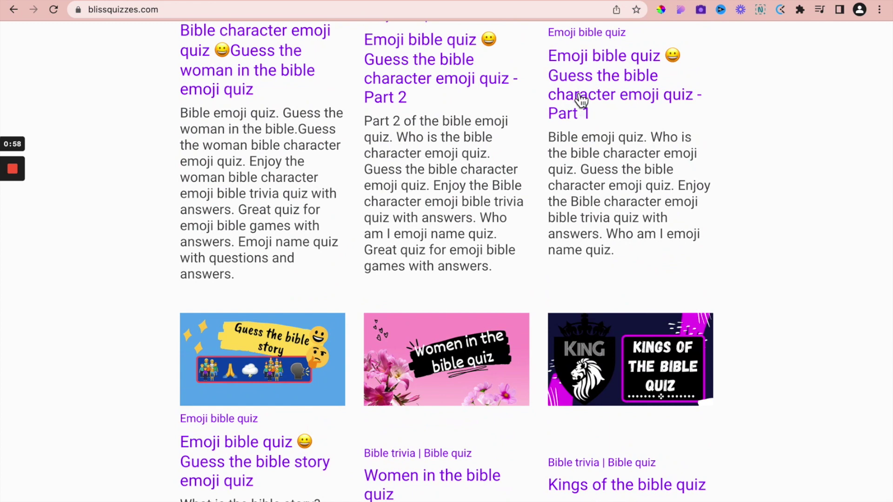
- Open the "Guess the bible character emoji quiz - Part 1" post and look through its text and embedded video
left_click(580, 95)
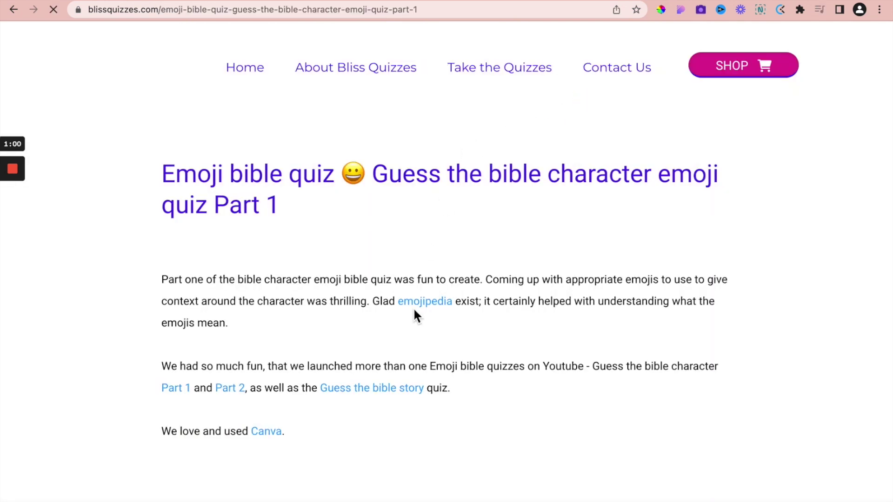
scroll(413, 308, "down", 12)
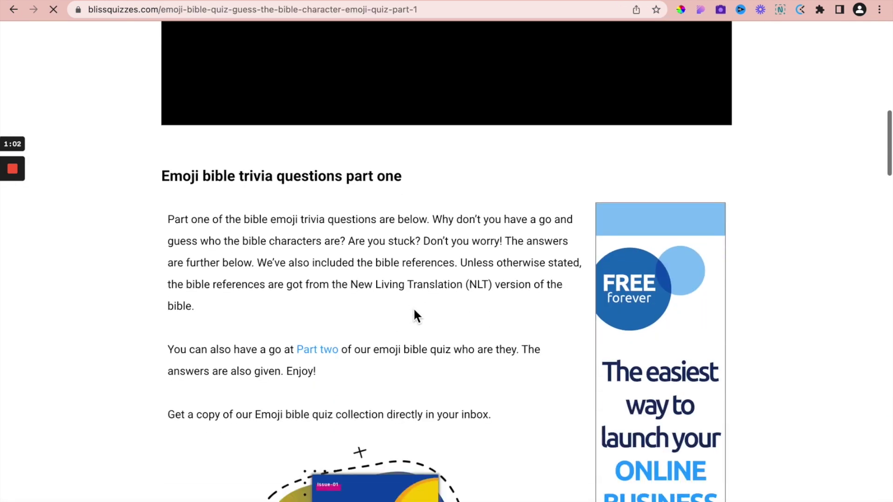
scroll(413, 306, "down", 5)
scroll(414, 309, "up", 12)
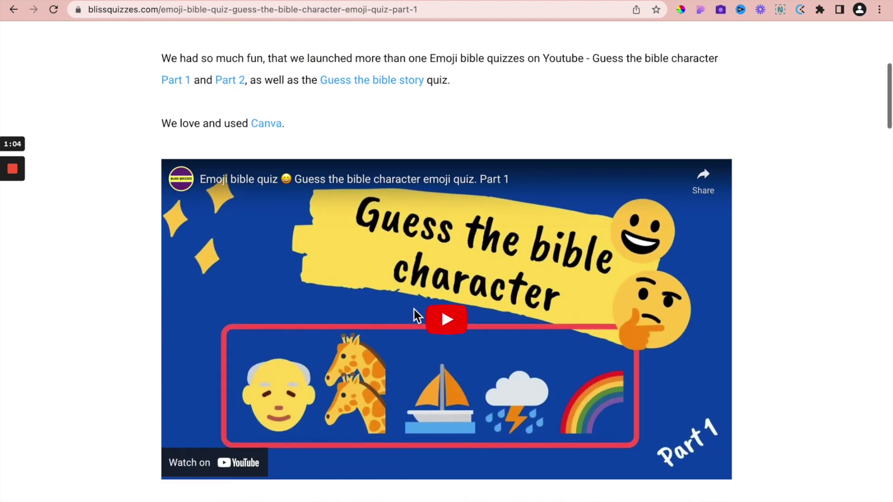
scroll(414, 309, "up", 3)
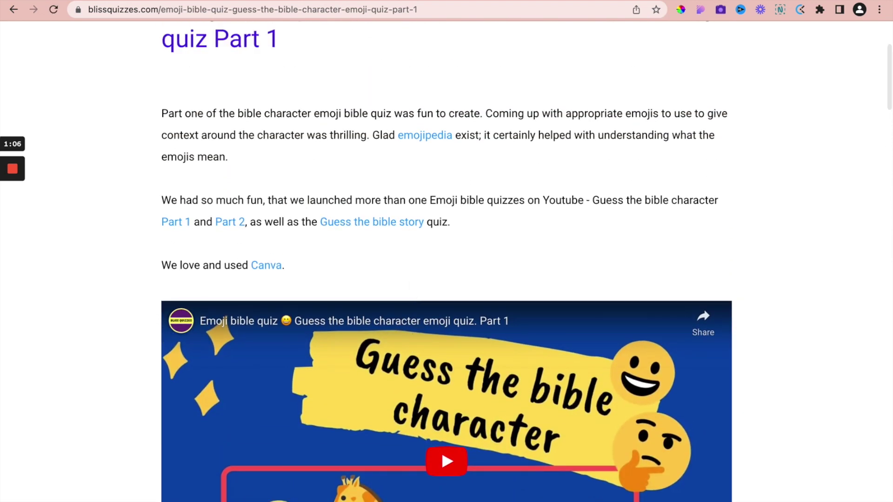
- Switch to the Funnel Vibe blog and examine its email sign-up form, blog categories and post listing
key("ctrl+Tab")
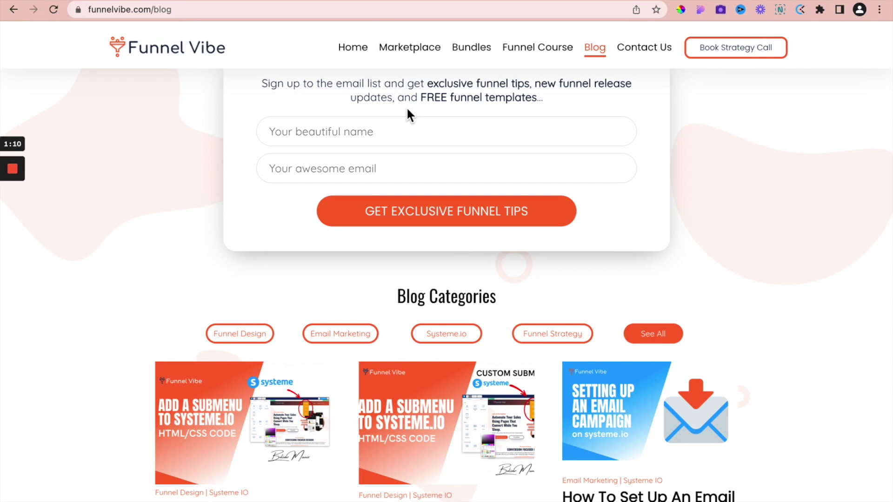
scroll(457, 259, "down", 4)
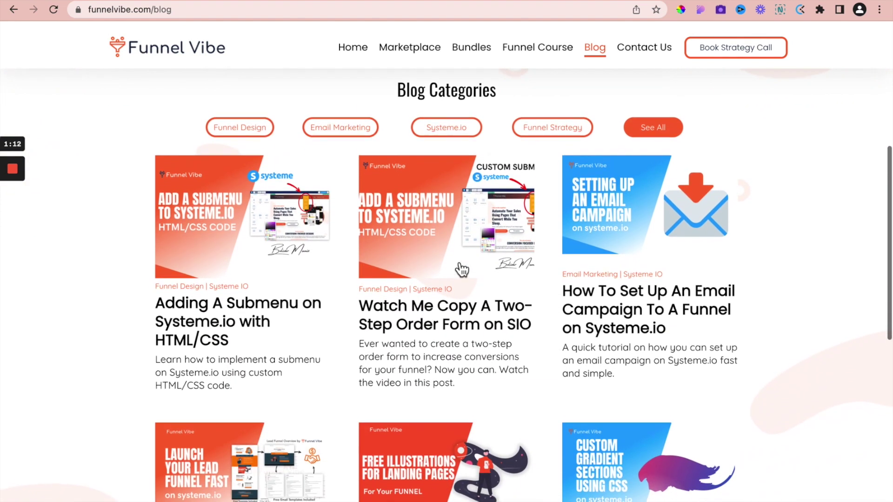
scroll(459, 270, "up", 6)
scroll(439, 324, "down", 2)
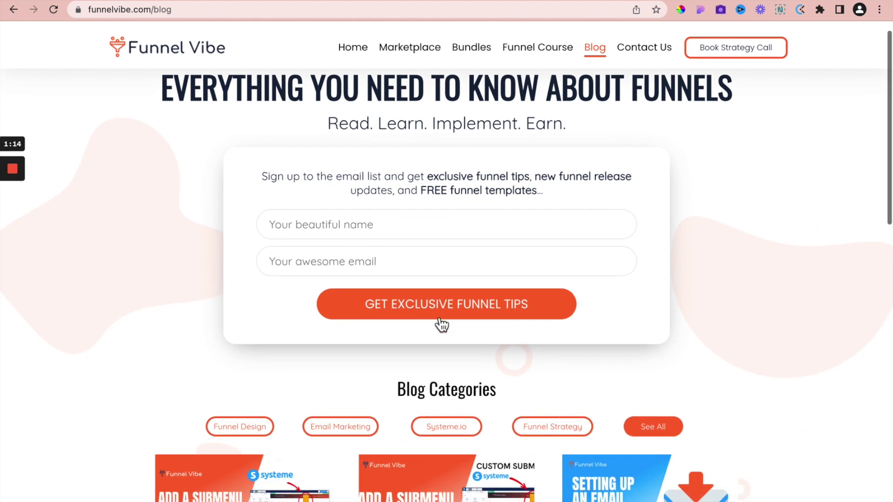
scroll(470, 361, "up", 2)
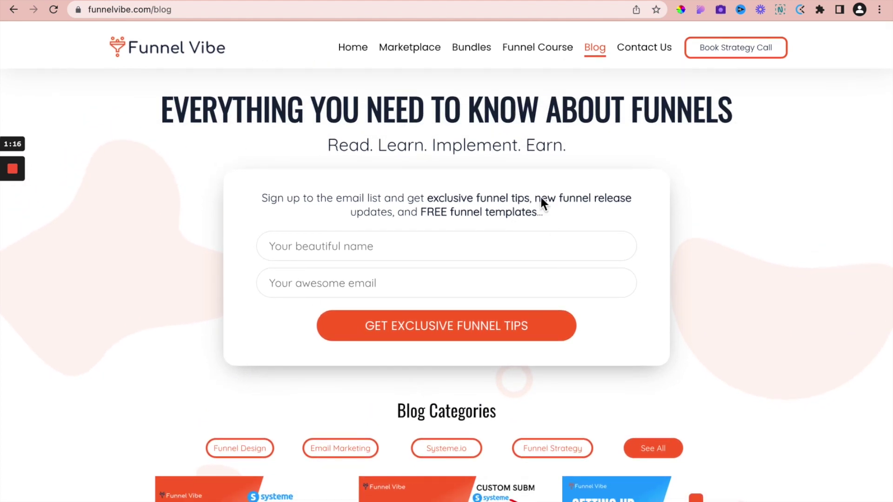
scroll(505, 326, "down", 4)
scroll(504, 321, "down", 2)
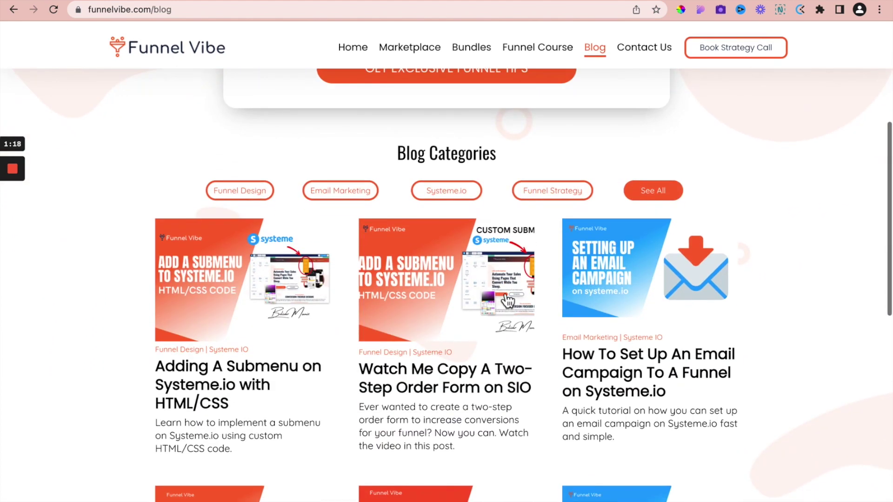
scroll(305, 379, "down", 5)
scroll(305, 383, "up", 6)
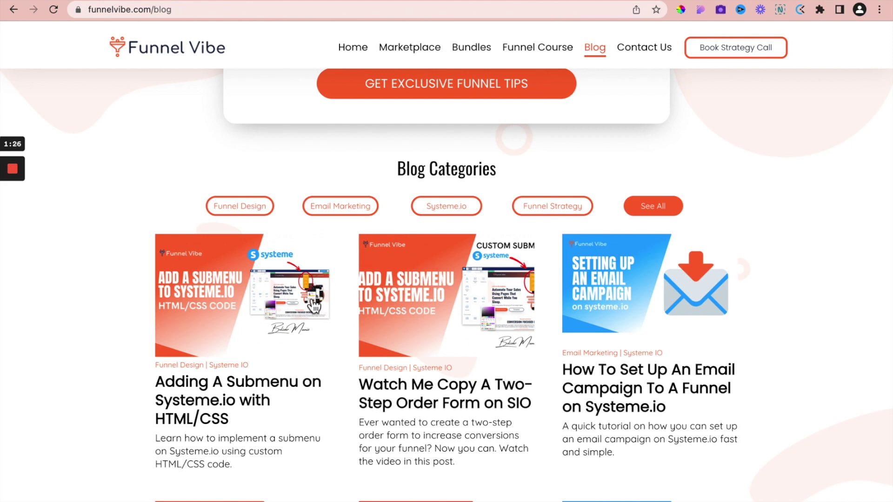
scroll(313, 367, "down", 2)
scroll(310, 367, "down", 5)
scroll(308, 365, "up", 6)
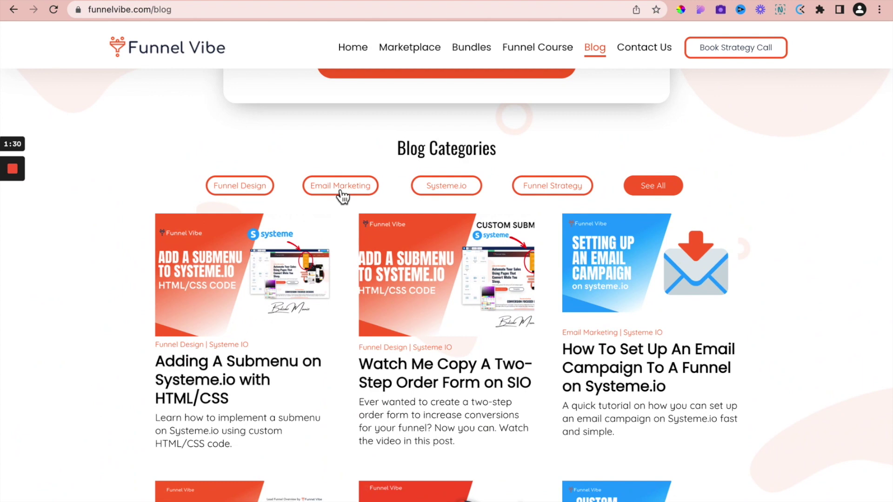
- Open the blog's Email Marketing category and look through its posts and the author section
left_click(339, 189)
scroll(396, 366, "down", 1)
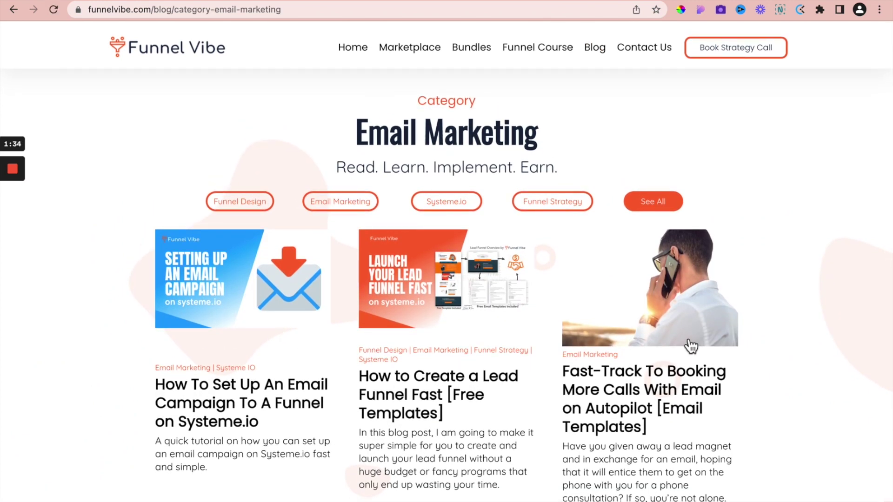
scroll(623, 415, "down", 3)
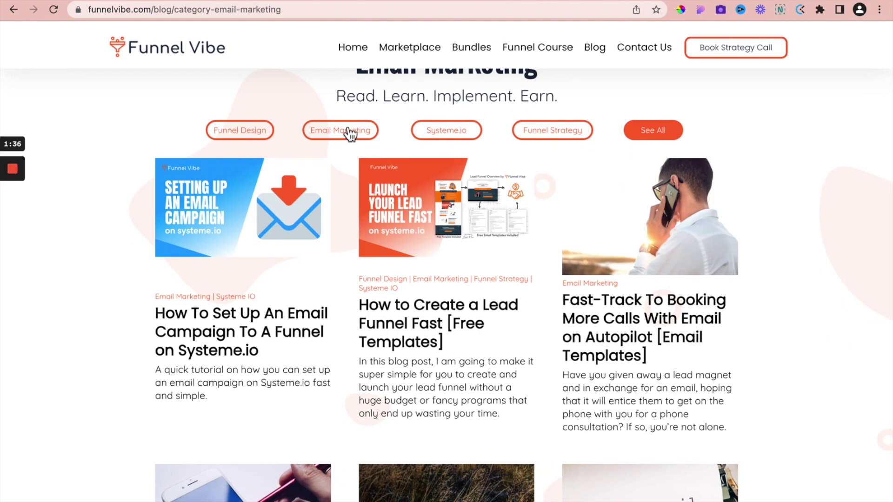
scroll(478, 454, "down", 7)
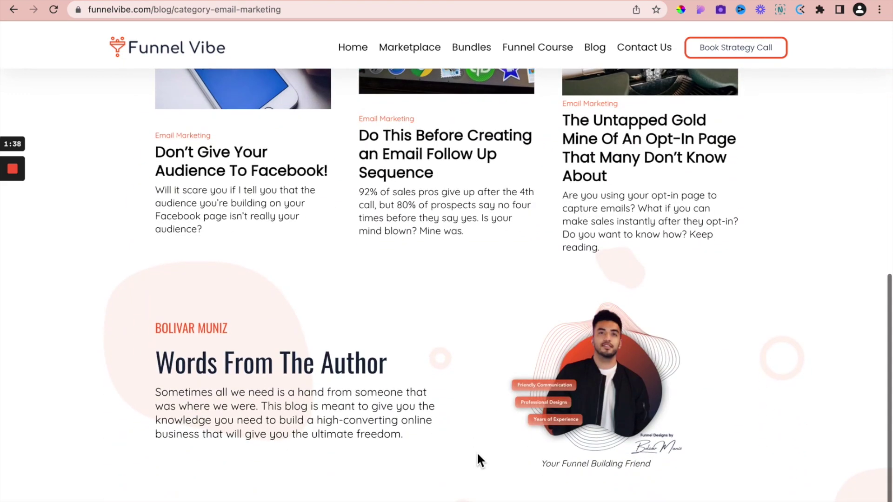
scroll(476, 451, "up", 8)
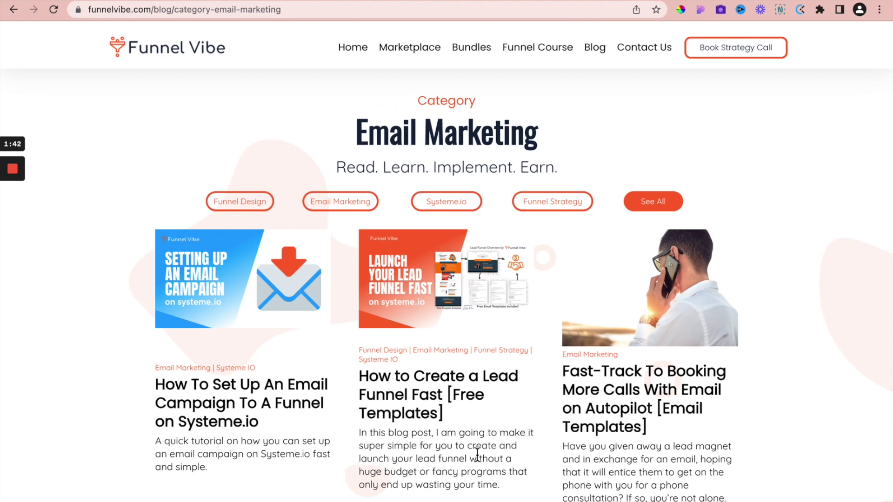
- Switch to the Systeme.io pricing page and examine the Free plan's limits for blogs, blog posts and custom domains
key("ctrl+Tab")
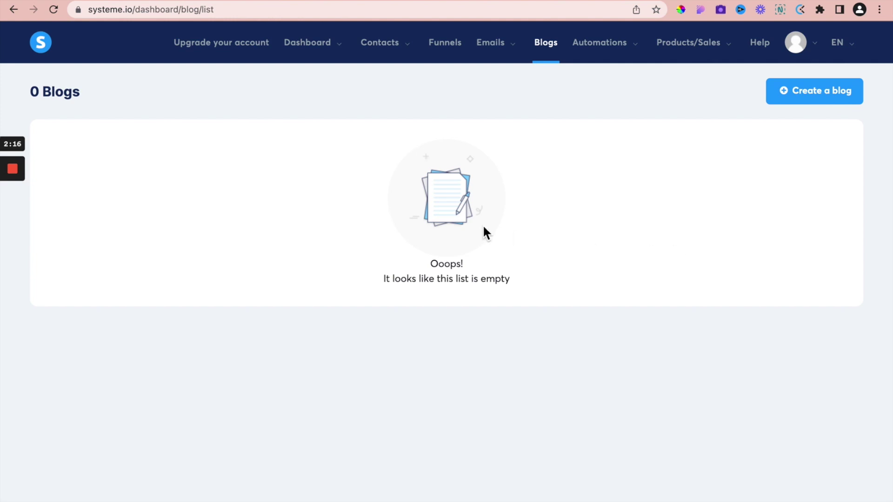
key("ctrl+Left")
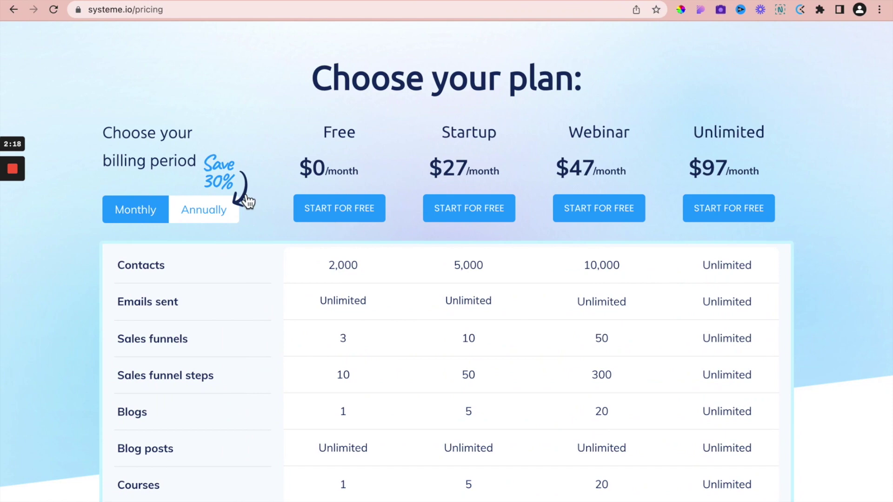
scroll(202, 252, "down", 5)
scroll(336, 119, "up", 2)
scroll(336, 119, "up", 2)
scroll(325, 145, "down", 3)
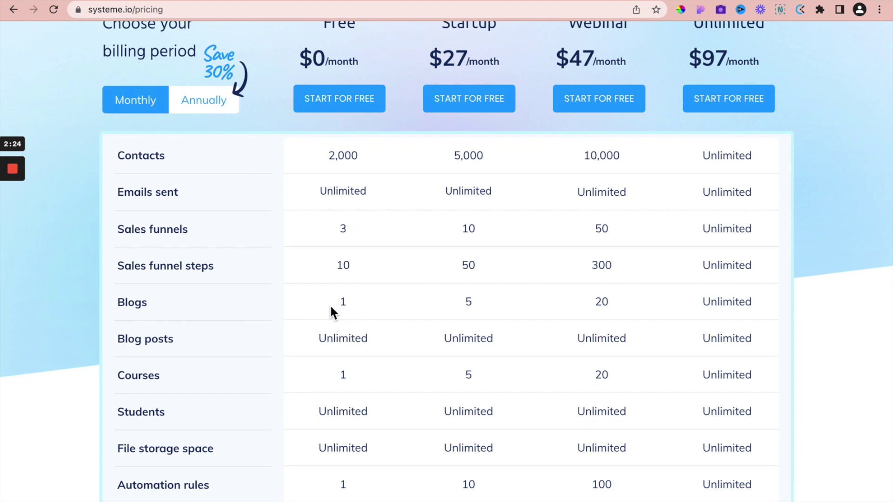
scroll(343, 315, "down", 2)
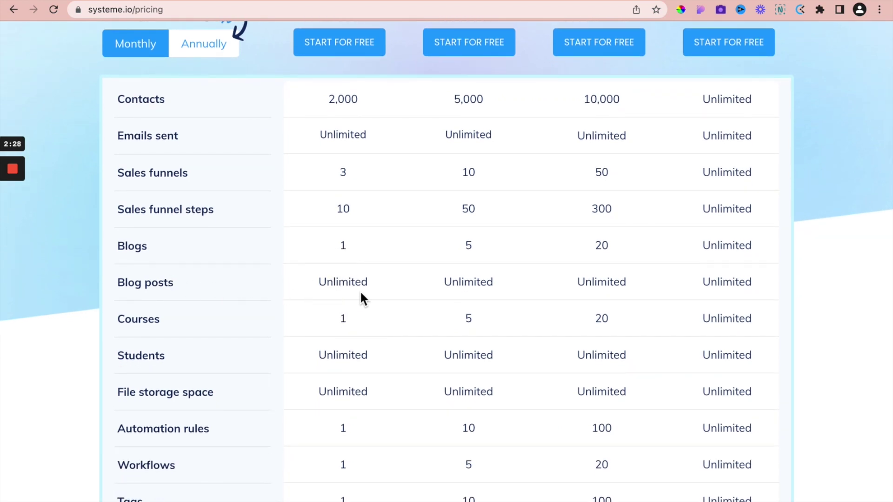
scroll(347, 334, "down", 10)
scroll(343, 369, "down", 12)
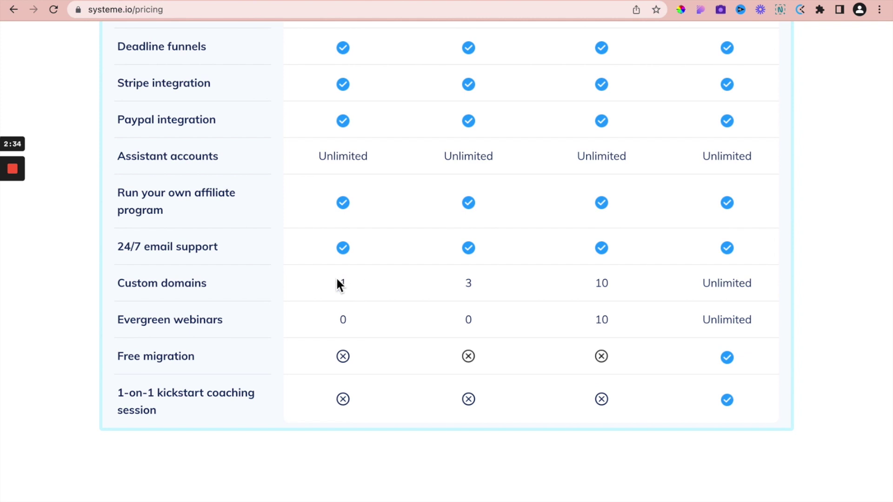
scroll(342, 274, "up", 16)
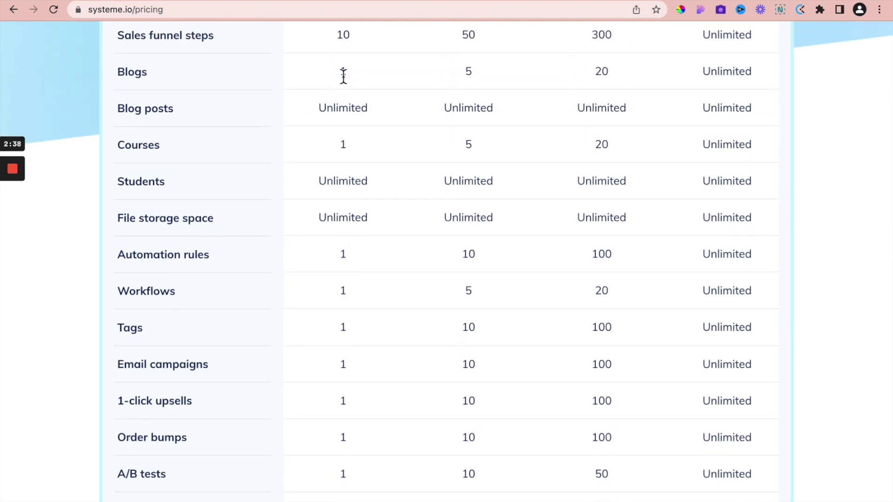
scroll(349, 176, "up", 12)
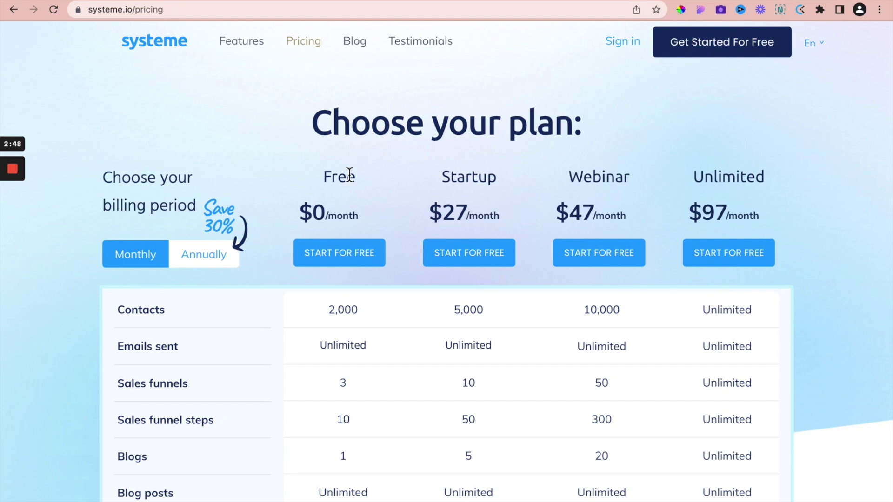
- Return to the Systeme.io blog dashboard, start creating a new blog and name it Jados Academy
key("ctrl+Right")
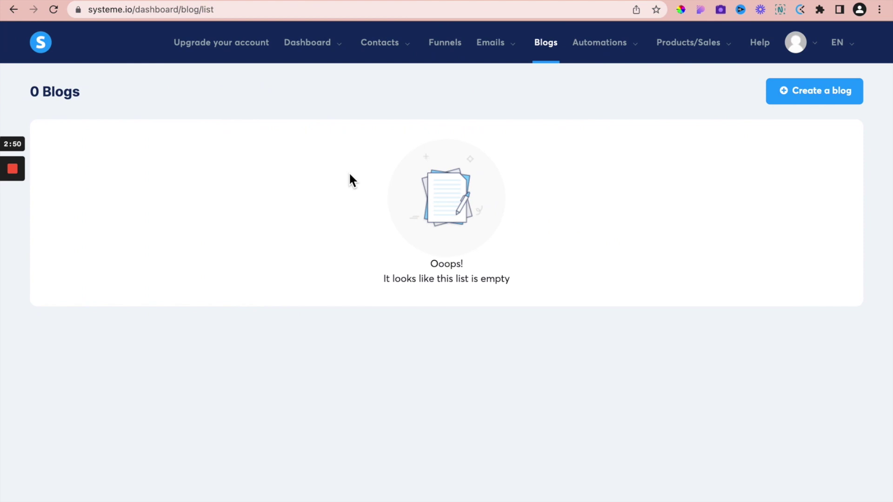
left_click(833, 93)
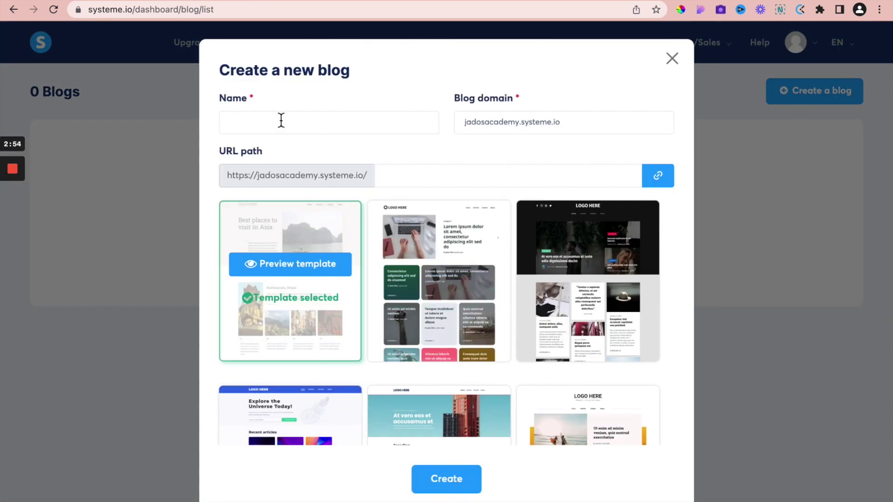
left_click(279, 122)
left_click(309, 154)
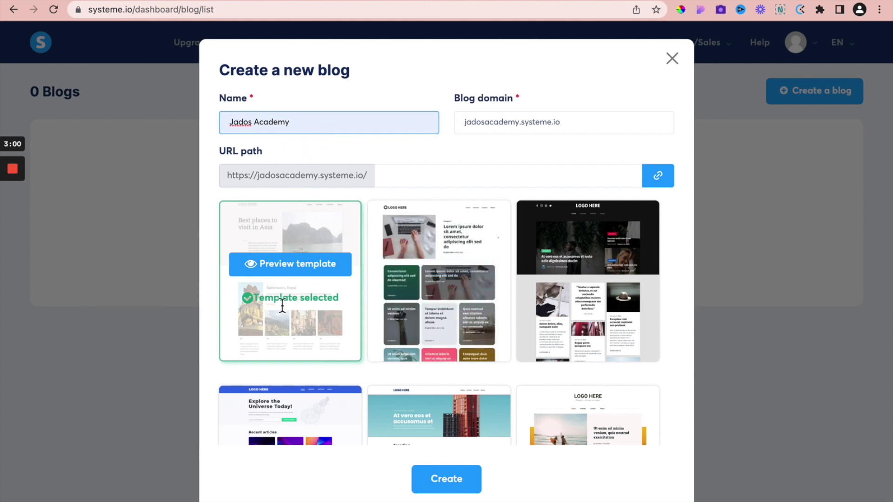
- Look through the blog templates and create the blog with the "Best places to visit in Asia" template
scroll(361, 345, "down", 6)
scroll(498, 307, "up", 6)
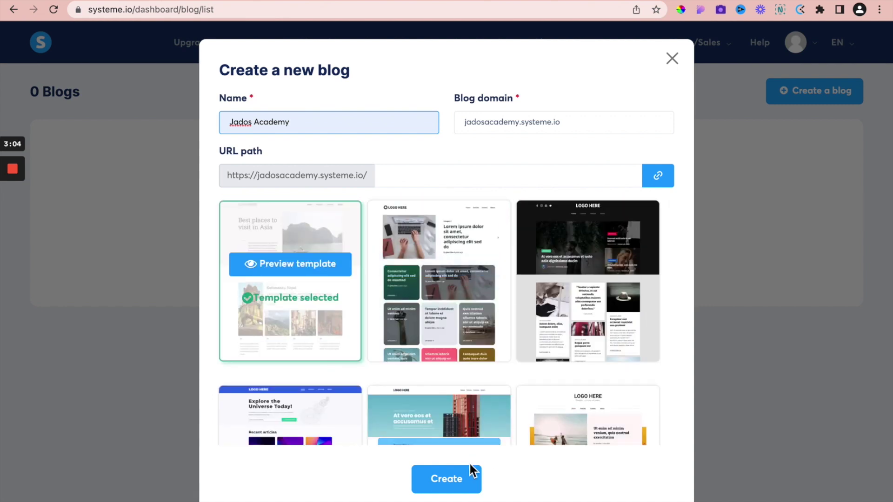
left_click(456, 484)
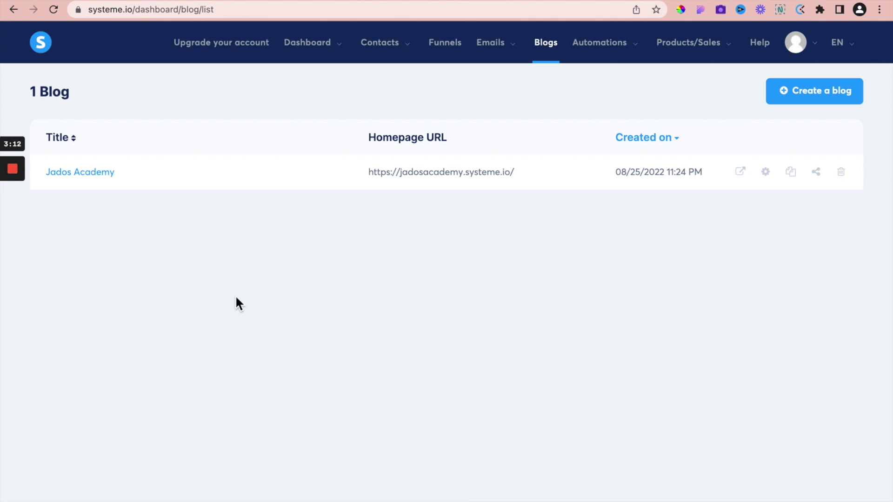
- Open the Jados Academy blog and review its lists of posts, pages and categories
left_click(93, 176)
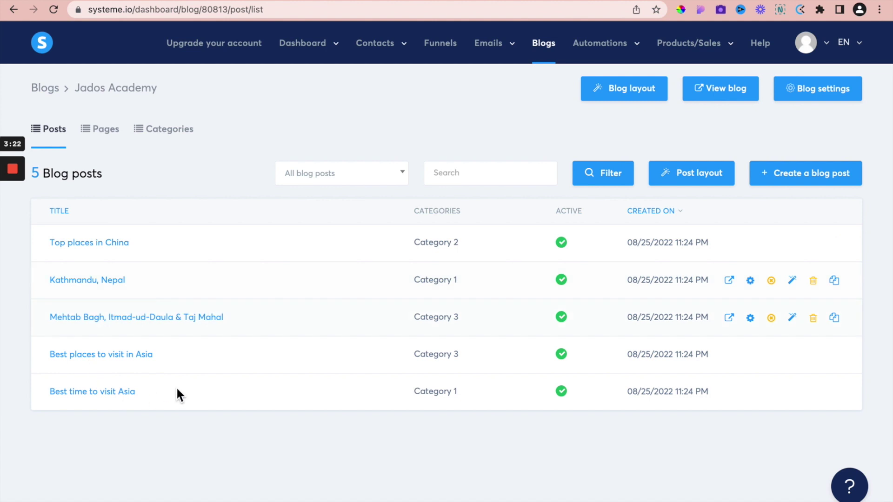
left_click(111, 134)
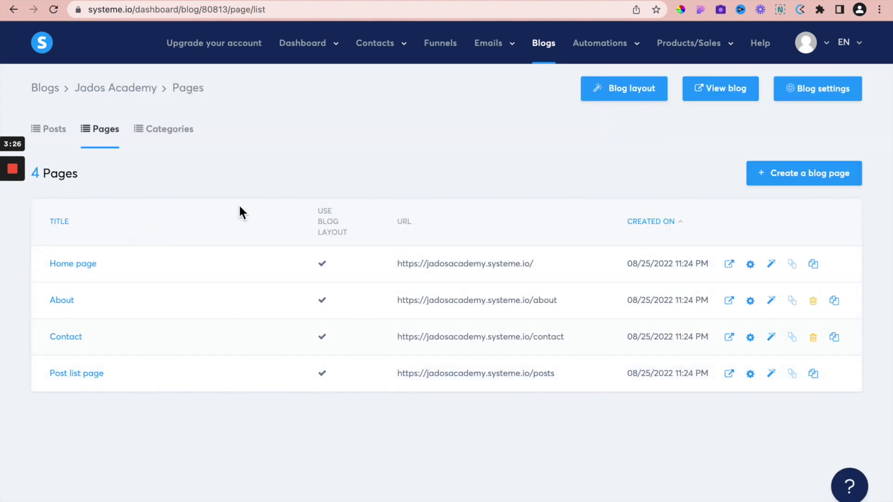
left_click(192, 135)
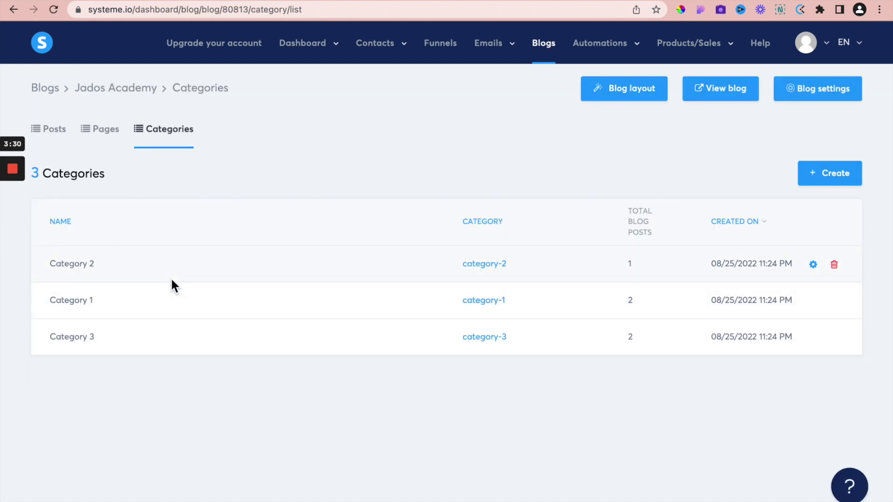
- Look at the blog's shared layout in the page editor, exit it and view the blog's page list
left_click(632, 98)
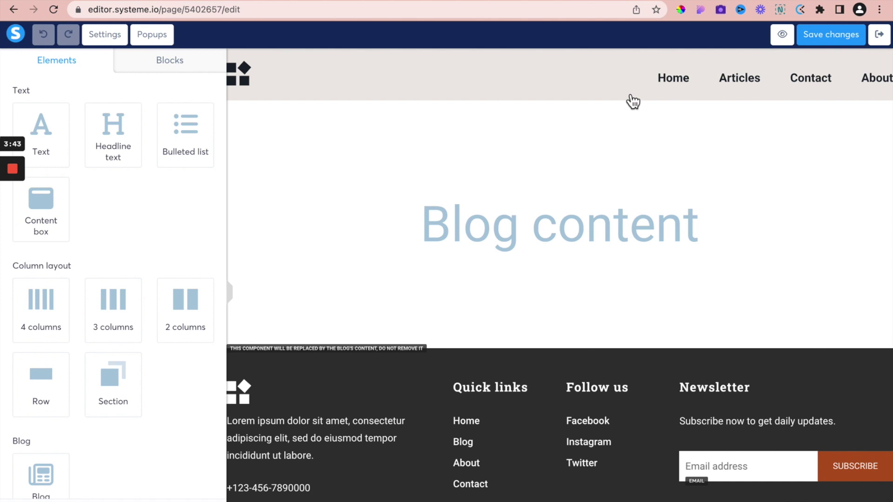
left_click(879, 34)
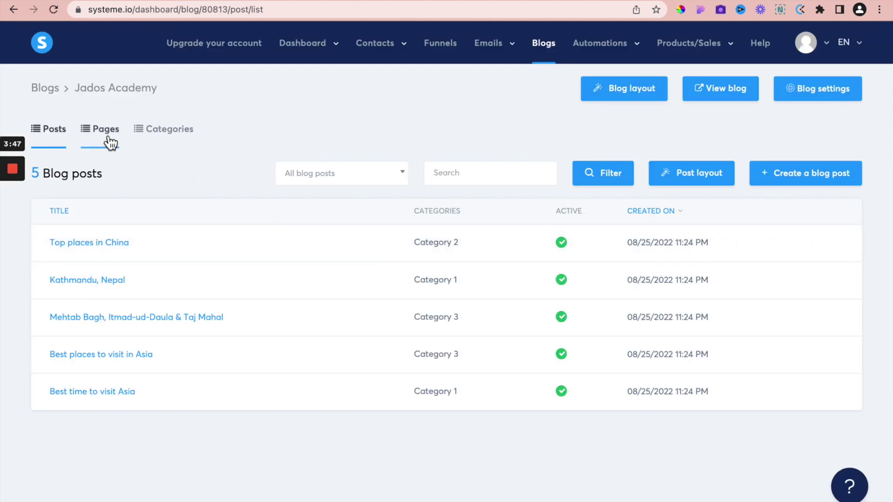
left_click(103, 129)
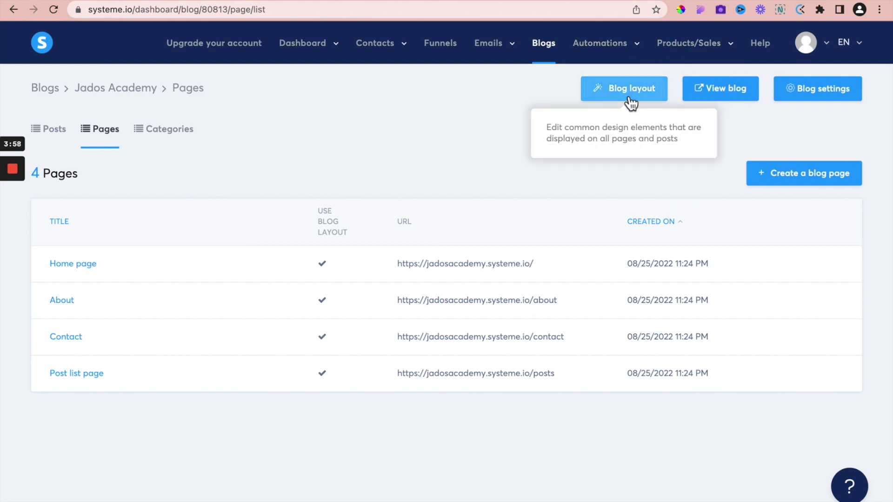
- Open the blog layout for editing and add the "Logo on the left, menu on the right" page header block above the blog content
left_click(629, 98)
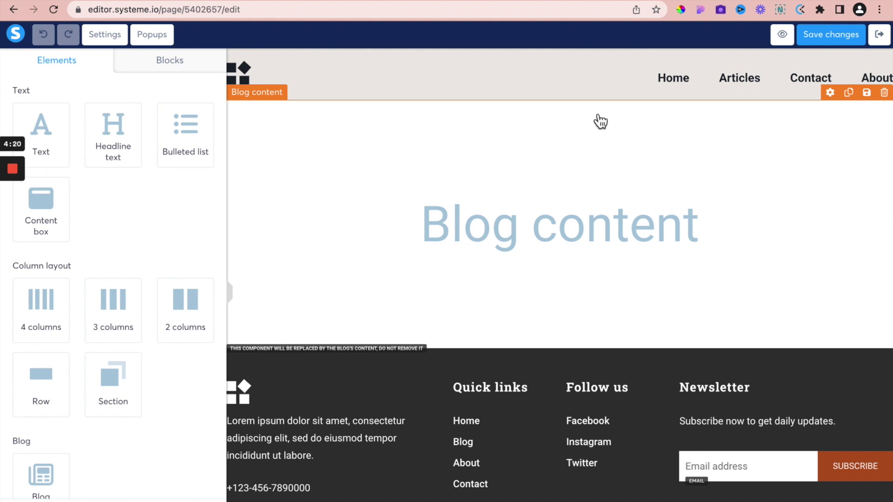
left_click(170, 61)
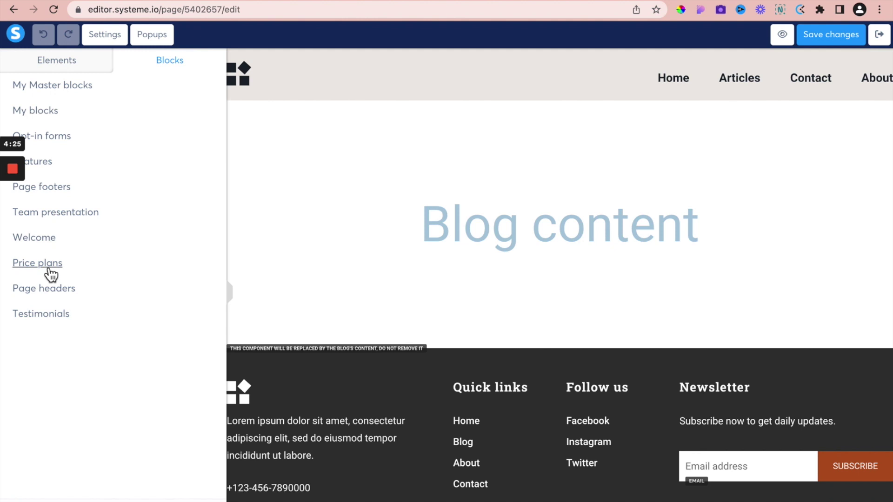
left_click(51, 294)
left_click_drag(96, 284, 284, 107)
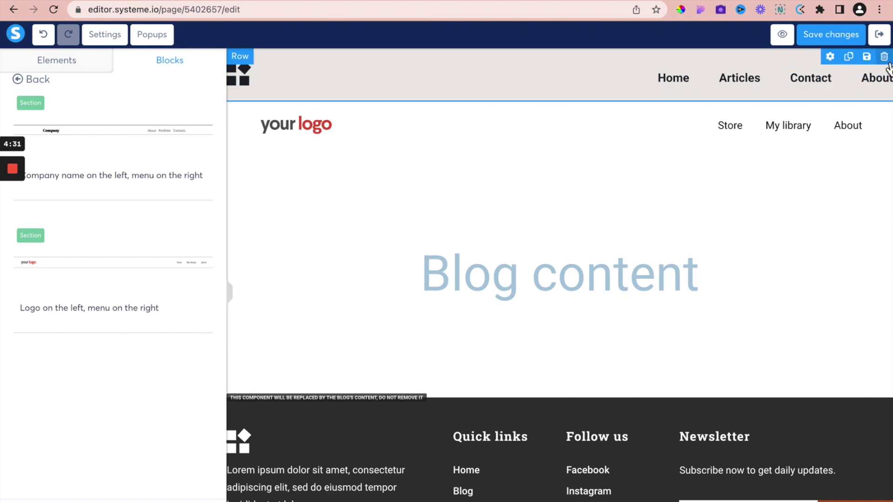
- Delete the template's original header row and the empty section that contained it
left_click(885, 58)
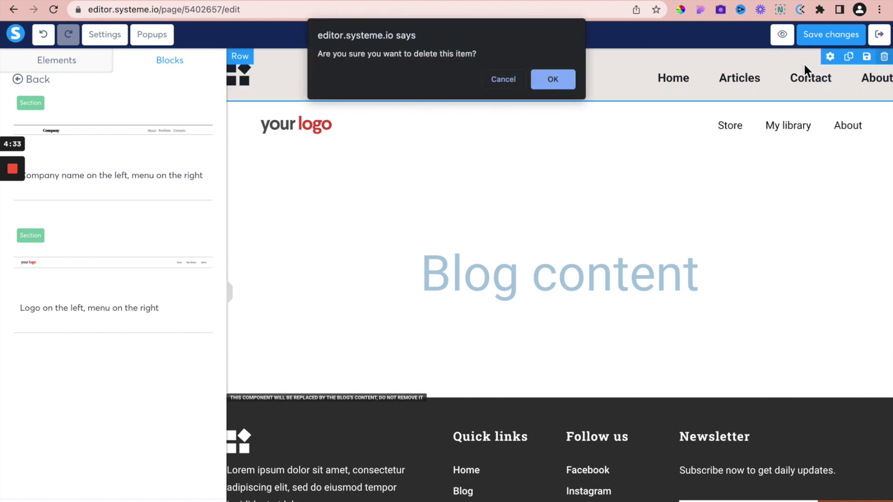
left_click(568, 90)
left_click(884, 56)
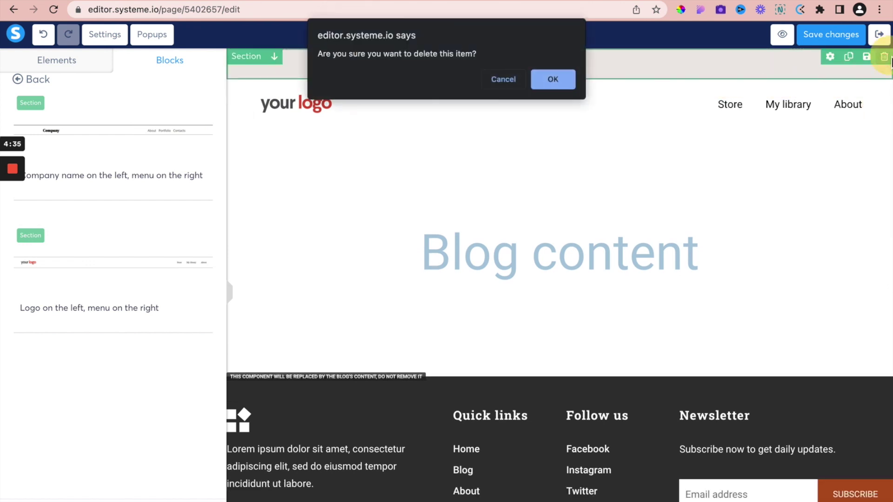
left_click(553, 80)
- Replace the new header's placeholder logo with the uploaded file Jados Logo.png and reduce the image size
left_click(319, 81)
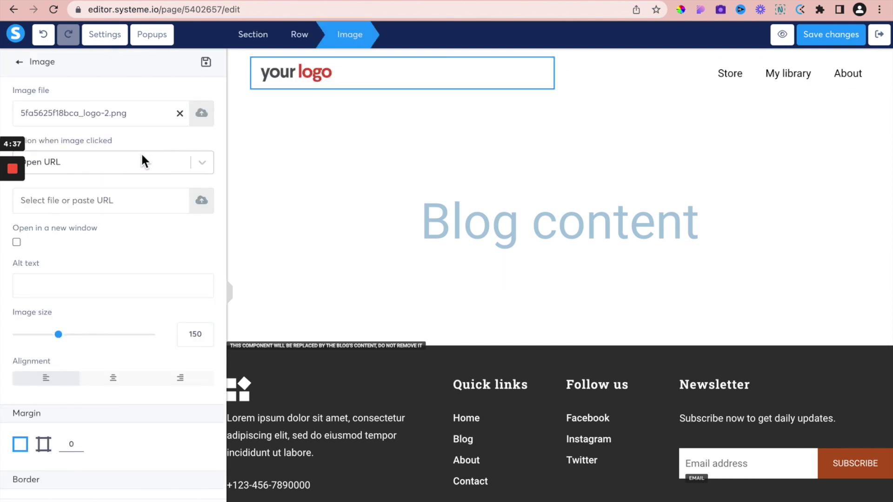
left_click(201, 114)
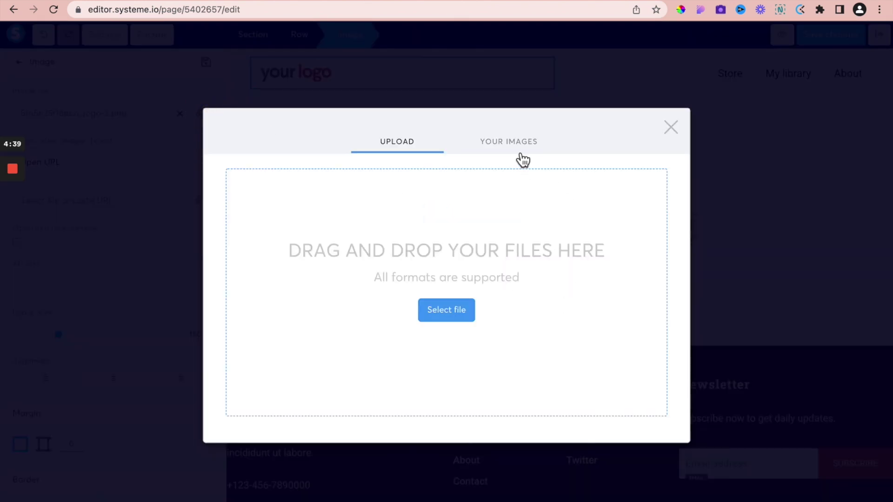
left_click(460, 322)
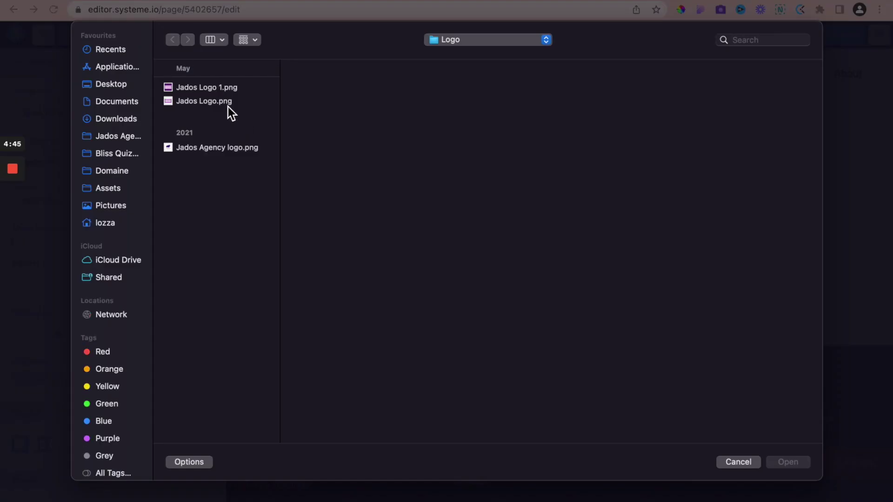
left_click(227, 103)
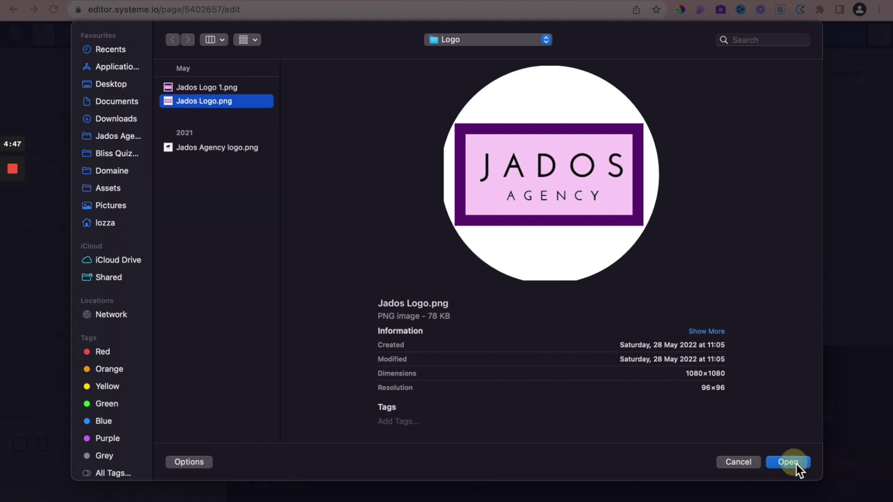
left_click(797, 464)
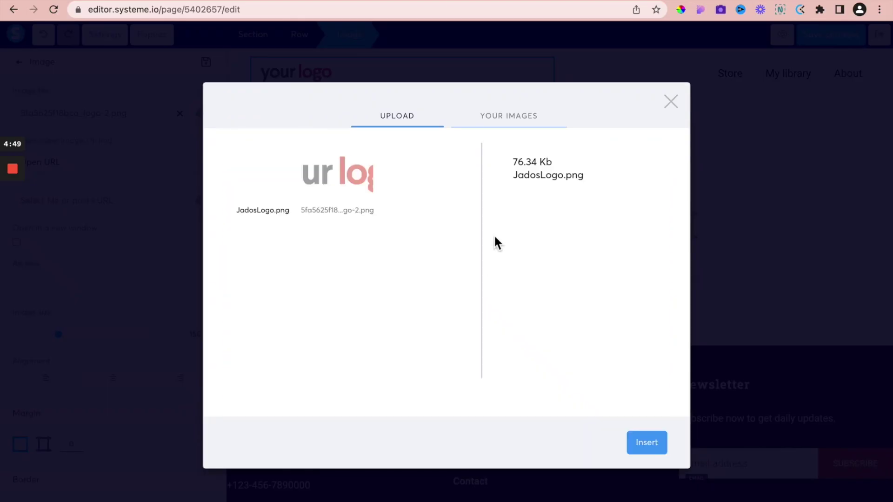
left_click(660, 441)
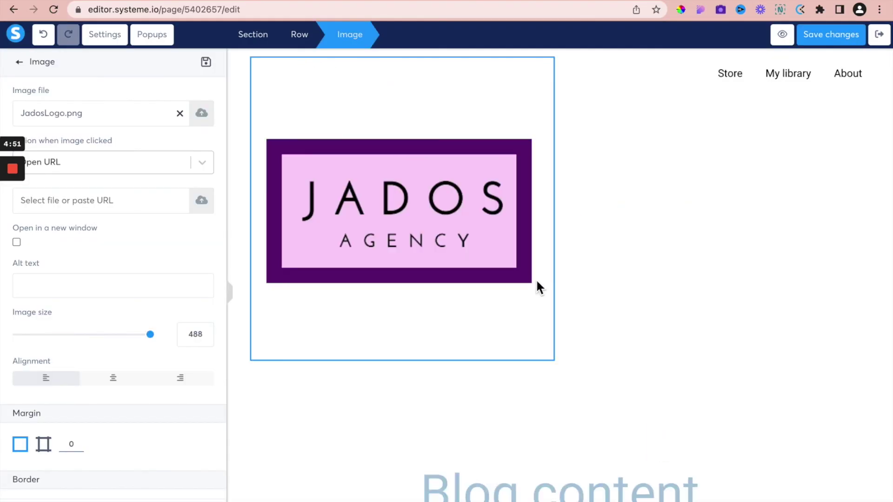
left_click_drag(150, 334, 57, 336)
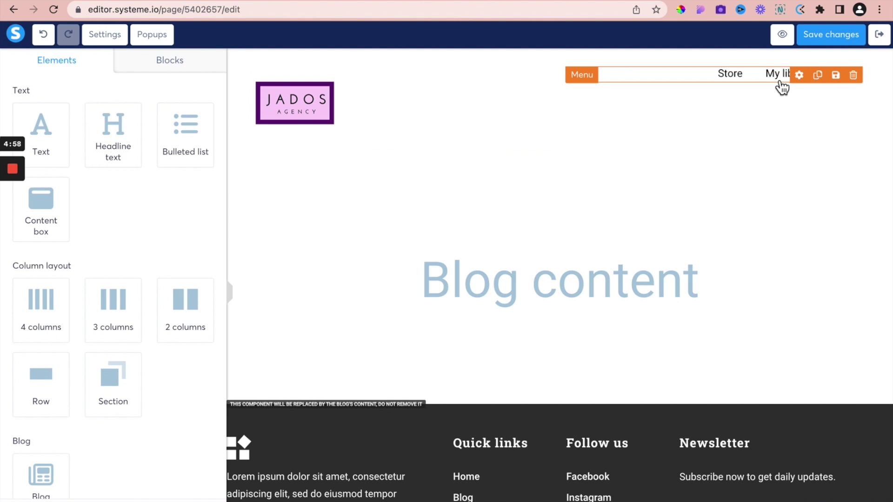
- Rename the header menu's first three items as Home, About us and Blog
left_click(759, 79)
double_click(35, 140)
type("Home")
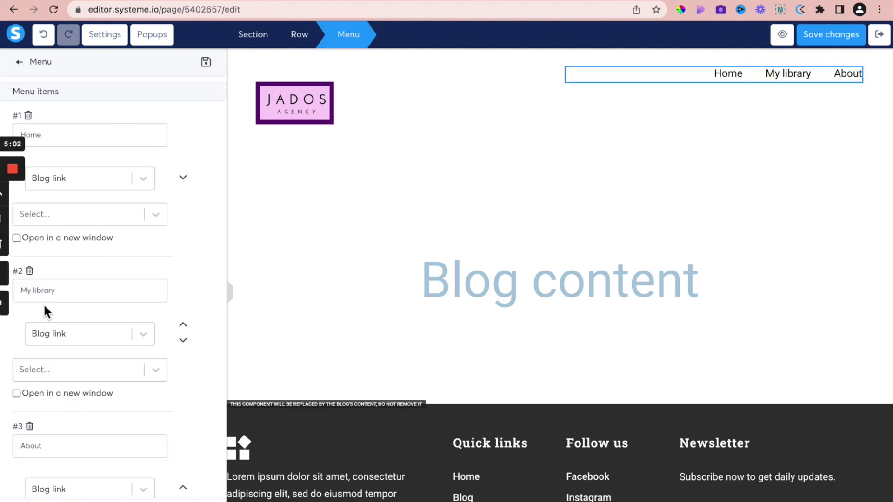
double_click(45, 290)
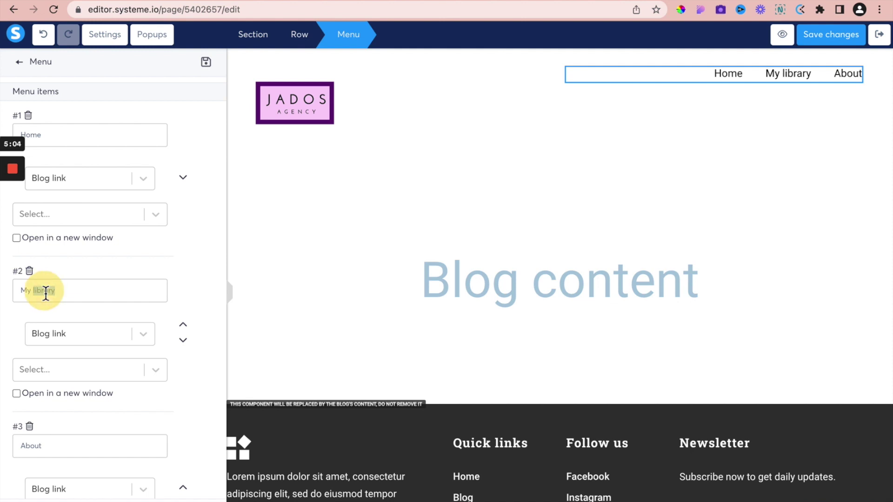
triple_click(44, 291)
type("Abou")
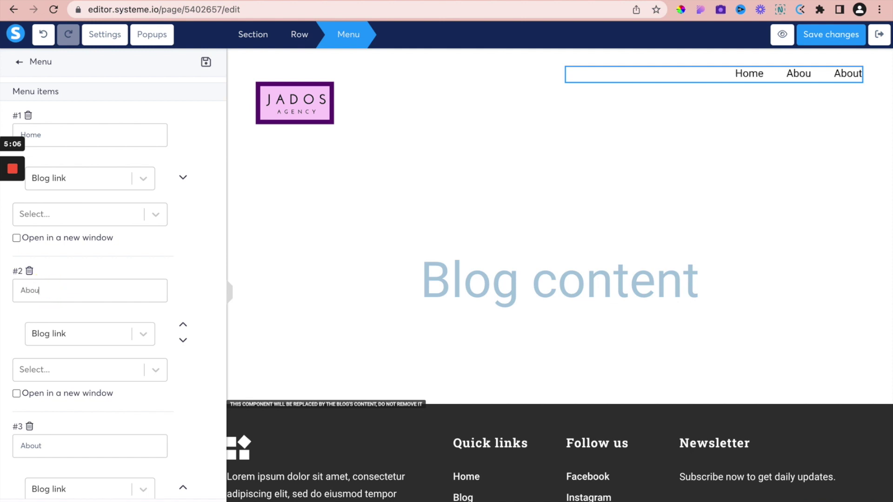
type("t us")
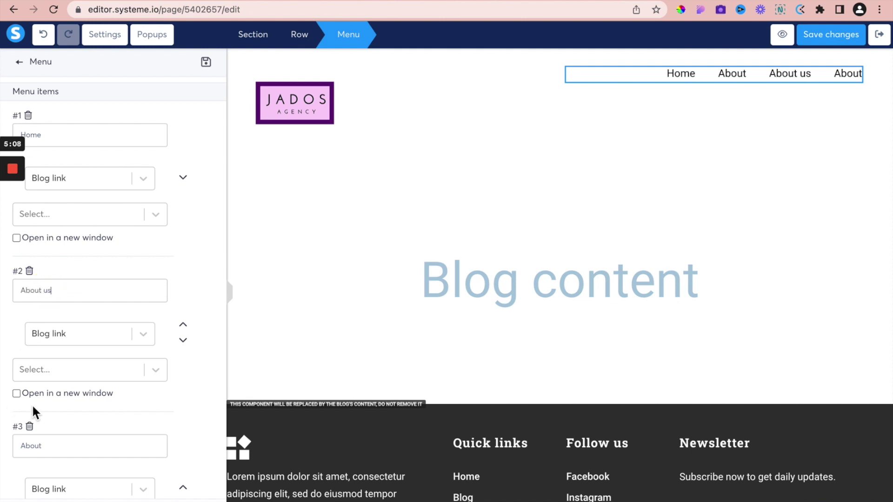
triple_click(33, 447)
type("Blog")
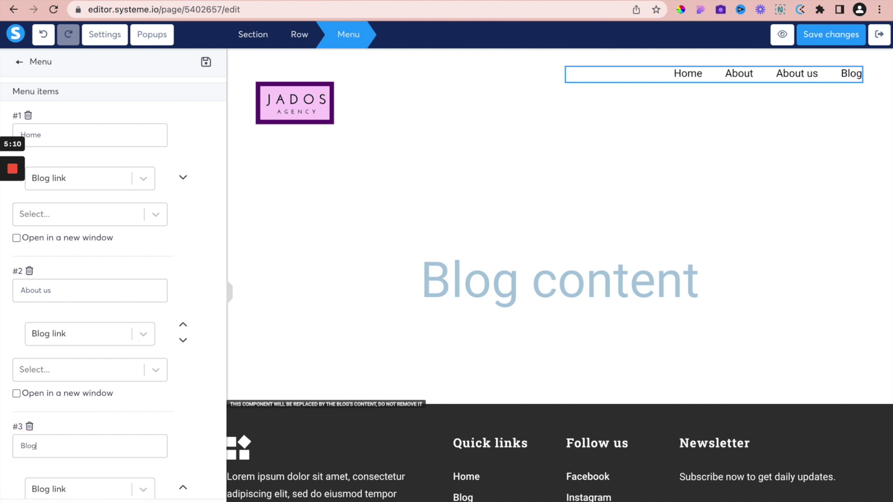
- Add a fourth item named Contact us to the header menu
scroll(19, 446, "down", 5)
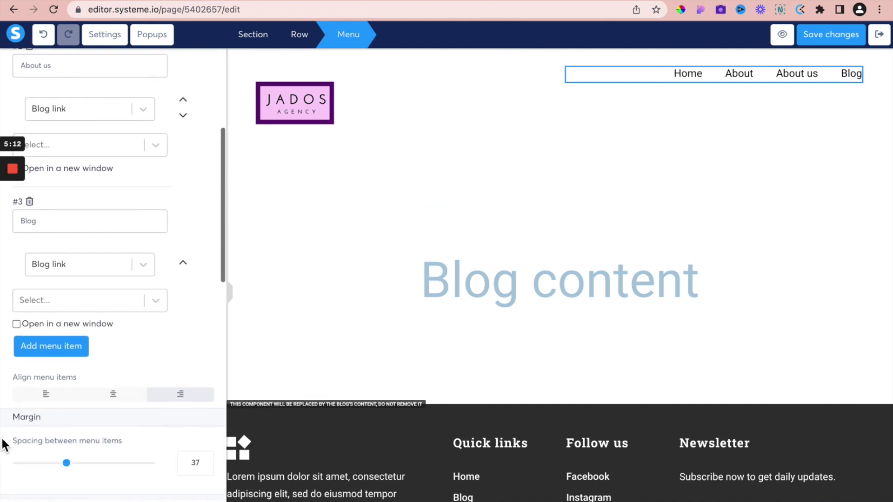
left_click(60, 358)
left_click(44, 378)
type("Contact us")
- Link the Blog menu item to the Post list page
left_click(54, 219)
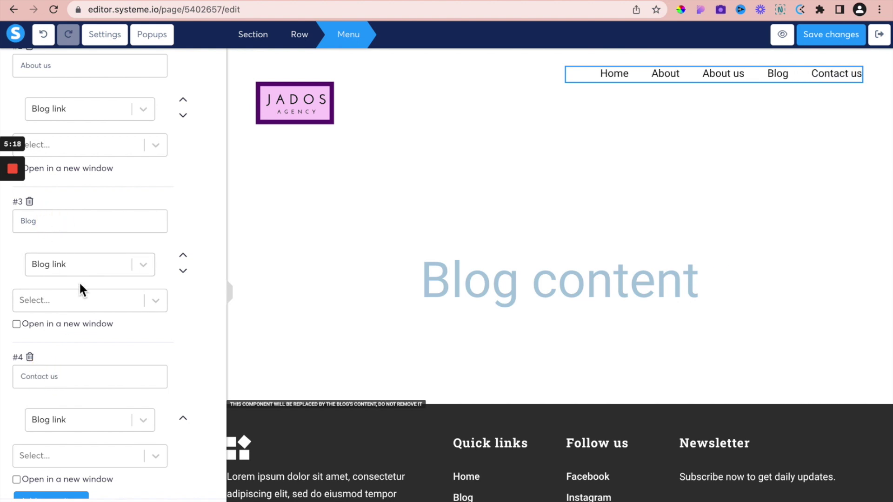
left_click(157, 302)
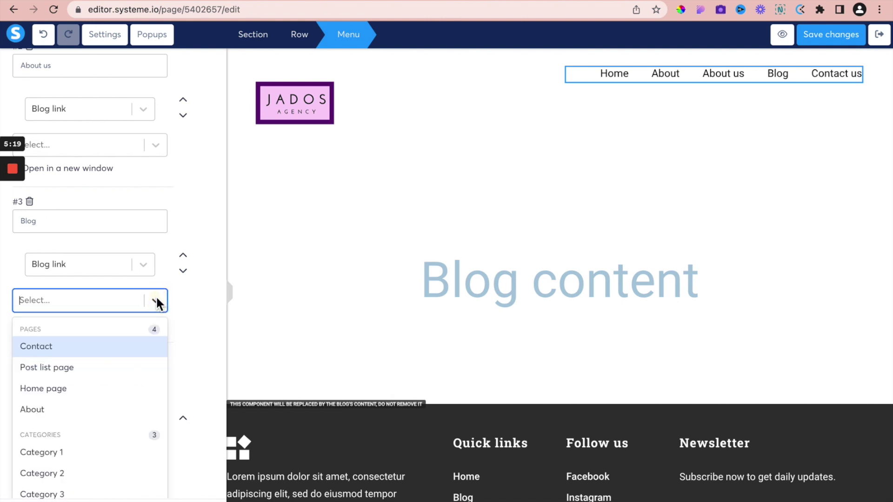
left_click(73, 368)
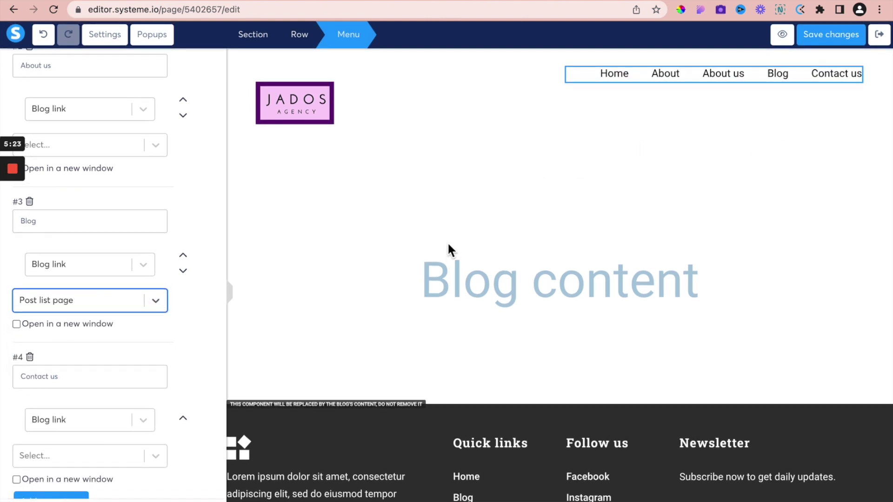
left_click(450, 250)
- Add the "Logo, text in columns, social media icons, menu" page footer block below the existing footer
scroll(452, 319, "down", 3)
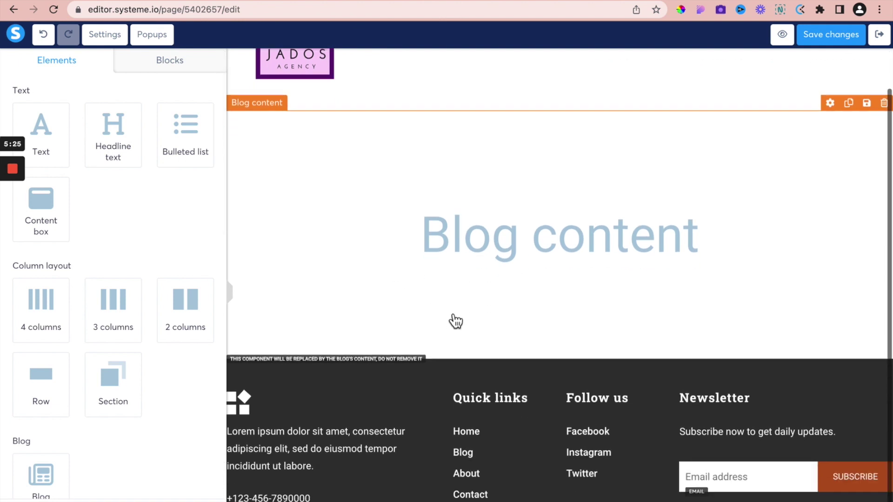
left_click(177, 65)
left_click(60, 188)
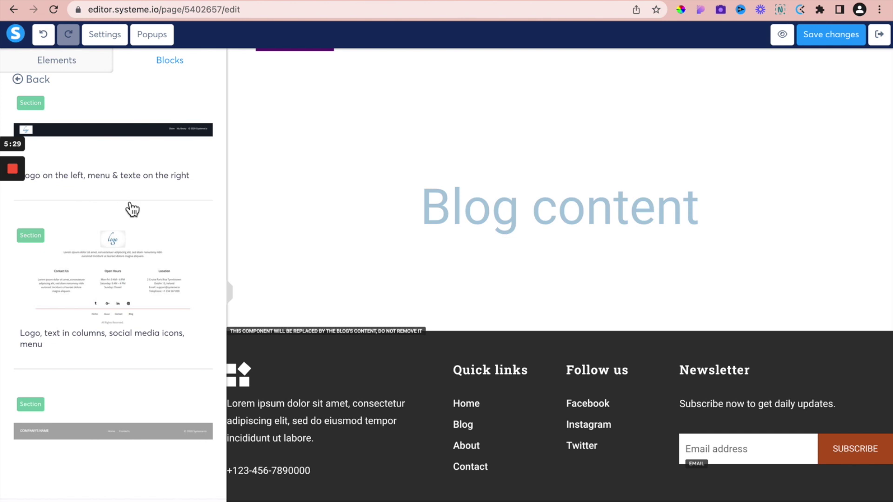
left_click_drag(147, 220, 419, 389)
- Delete the old footer section with the Quick links, Follow us and Newsletter columns
scroll(419, 386, "up", 10)
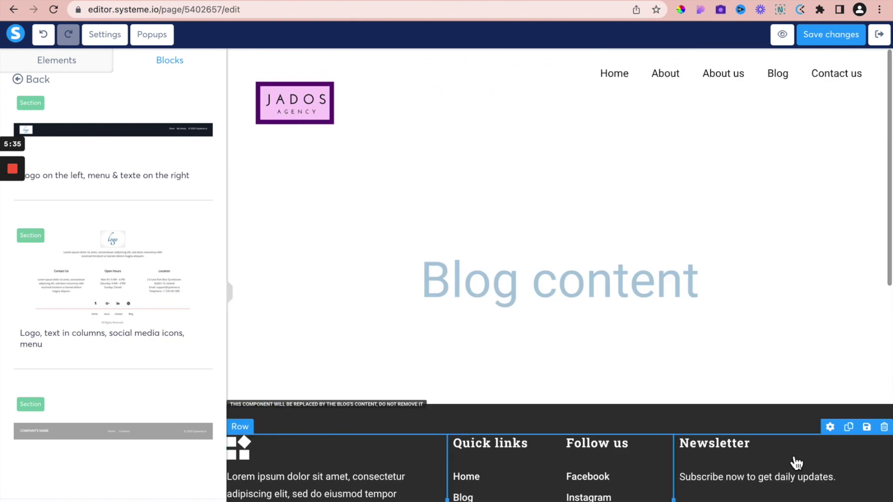
scroll(793, 463, "down", 3)
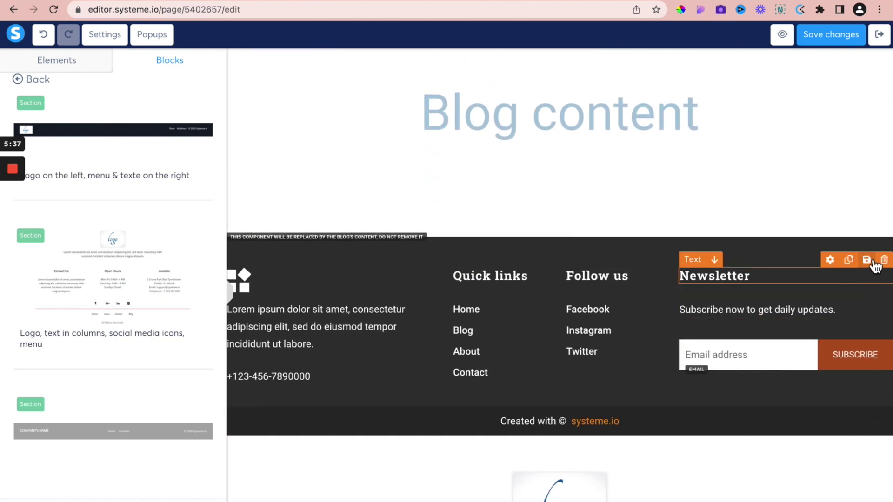
left_click(884, 228)
left_click(565, 72)
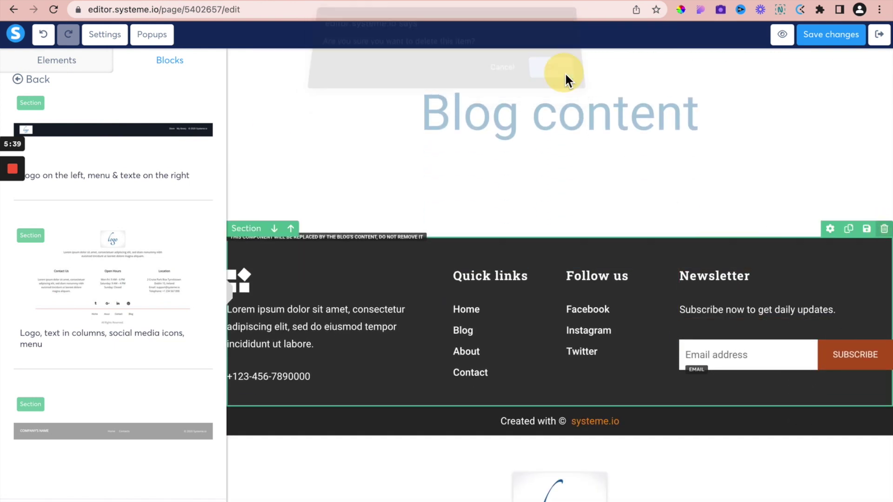
- Delete the dark "Created with systeme.io" strip, including its text, row and section
left_click(884, 235)
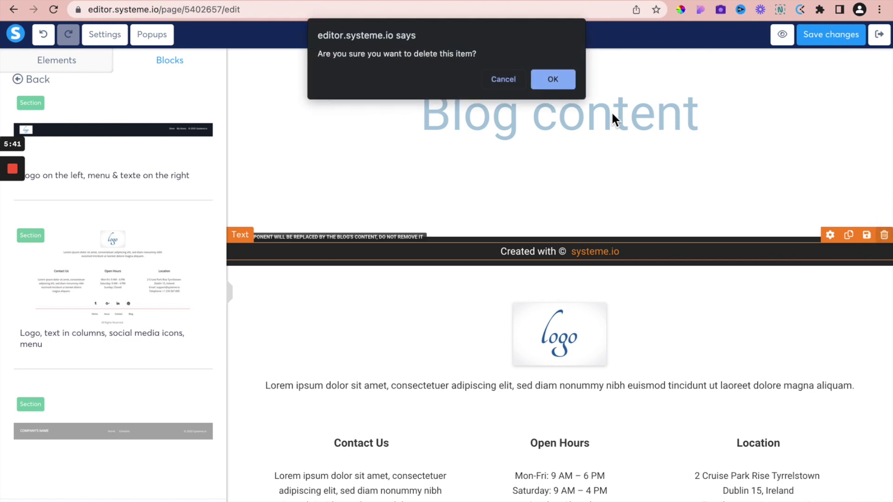
left_click(563, 80)
left_click(885, 230)
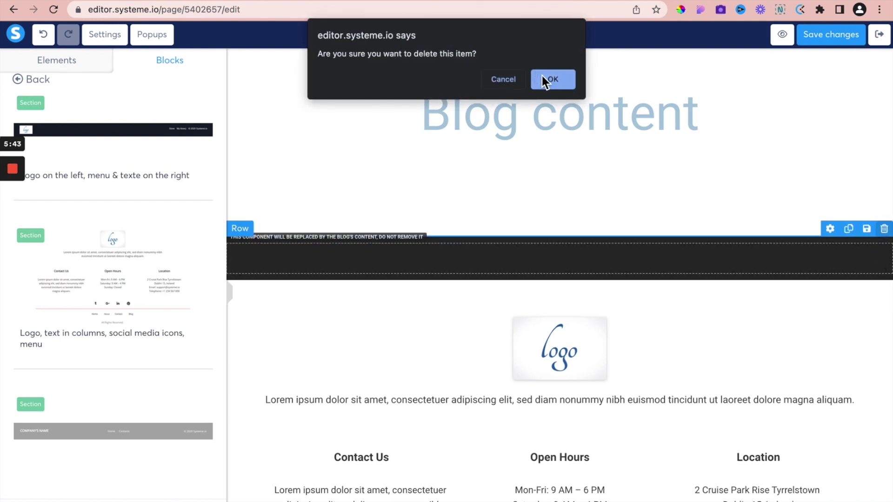
left_click(548, 78)
left_click(883, 229)
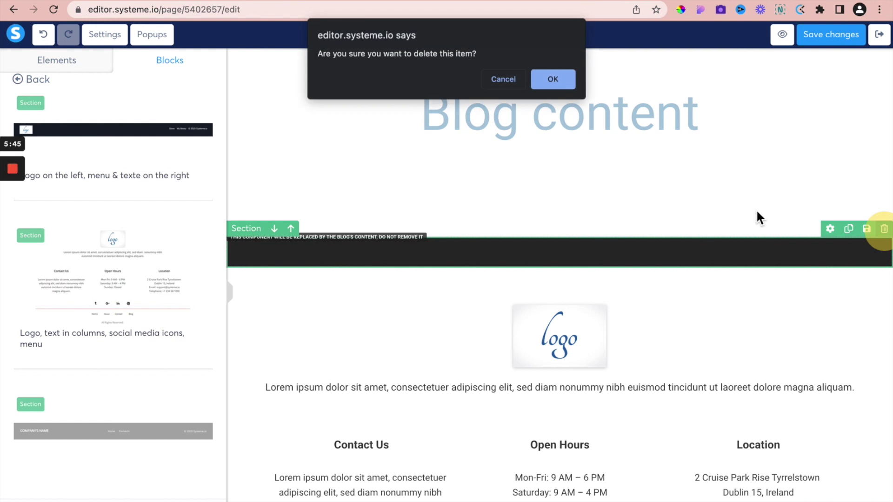
left_click(547, 80)
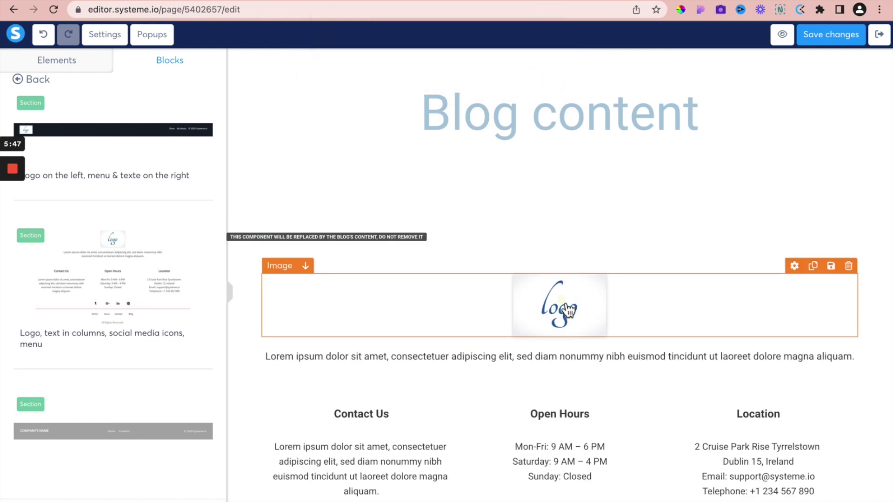
- Replace the new footer's placeholder logo with JadosLogo.png from the uploaded images and set its image size to 145
left_click(562, 309)
left_click(200, 113)
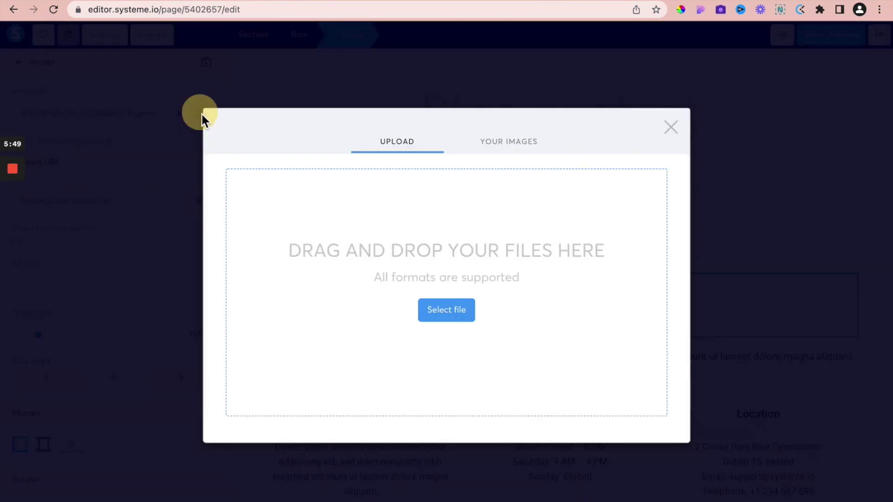
left_click(504, 144)
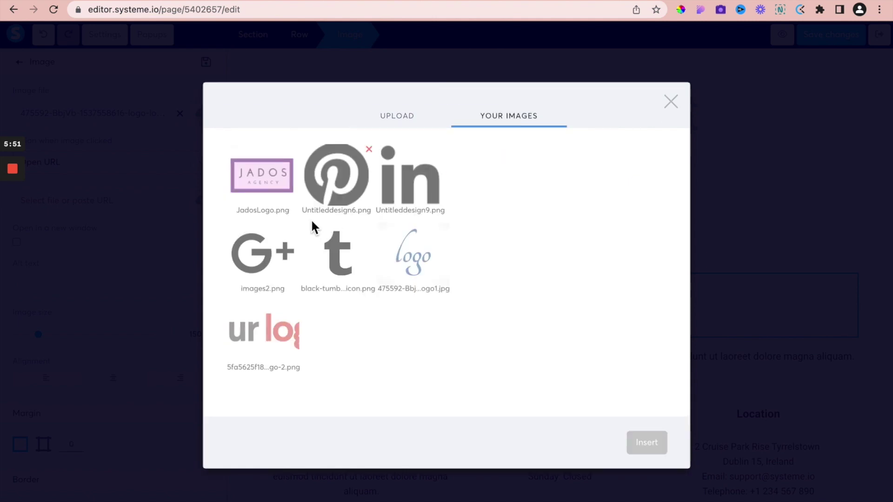
left_click(246, 167)
left_click(647, 442)
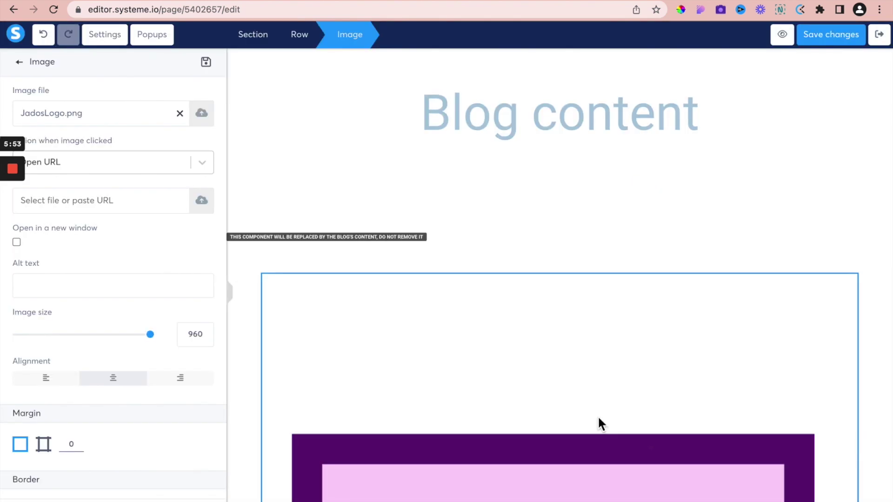
left_click_drag(156, 336, 38, 334)
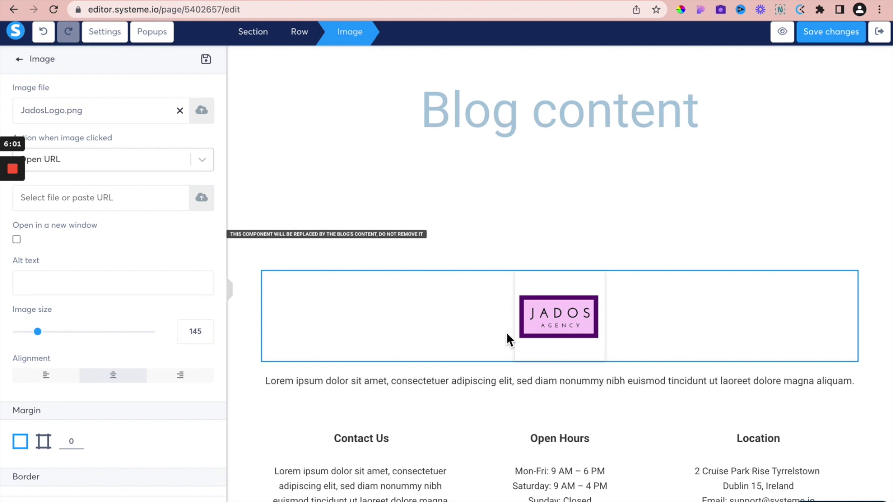
key("Escape")
- Add an empty section at the very top of the layout, above the logo and menu header
scroll(523, 450, "down", 3)
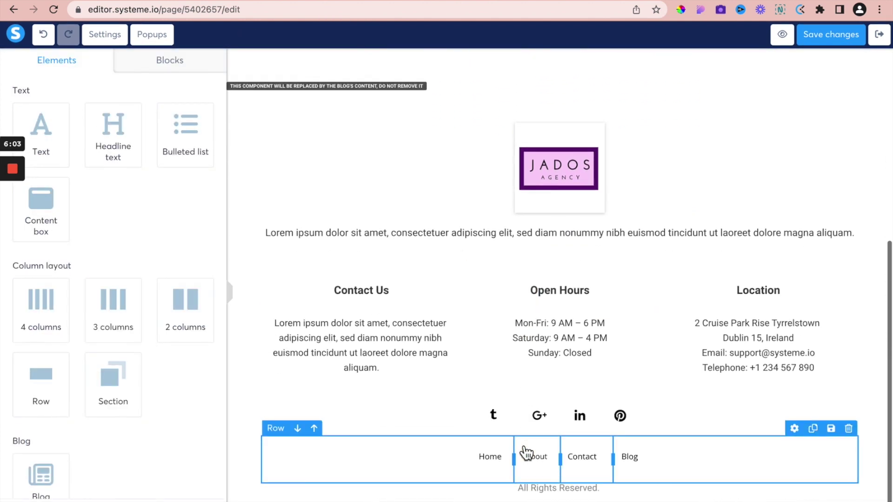
scroll(526, 453, "up", 7)
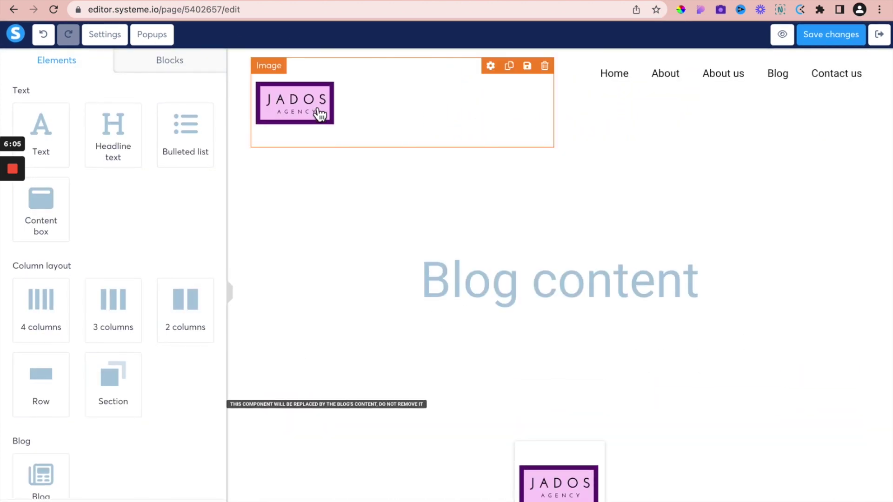
scroll(721, 323, "down", 3)
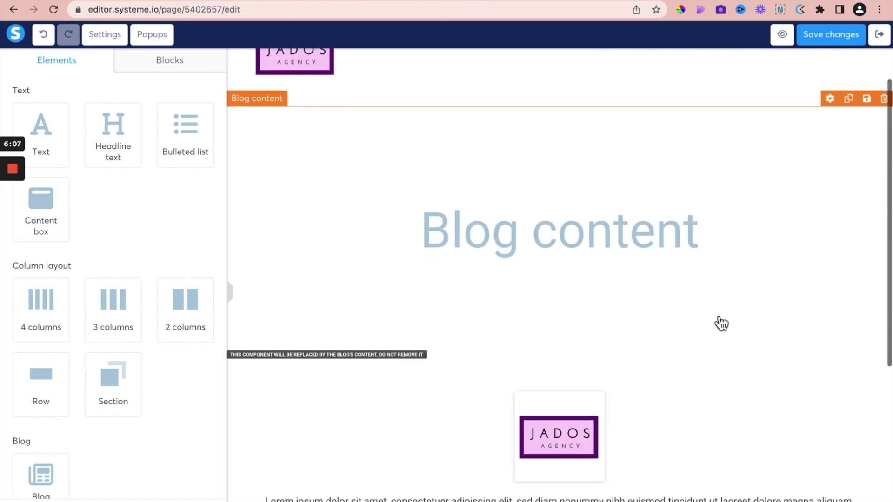
scroll(721, 323, "up", 3)
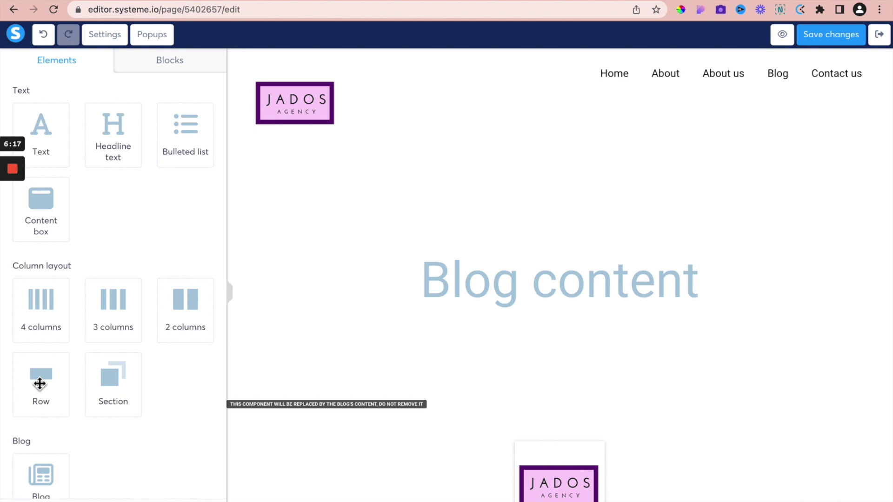
left_click_drag(115, 382, 258, 74)
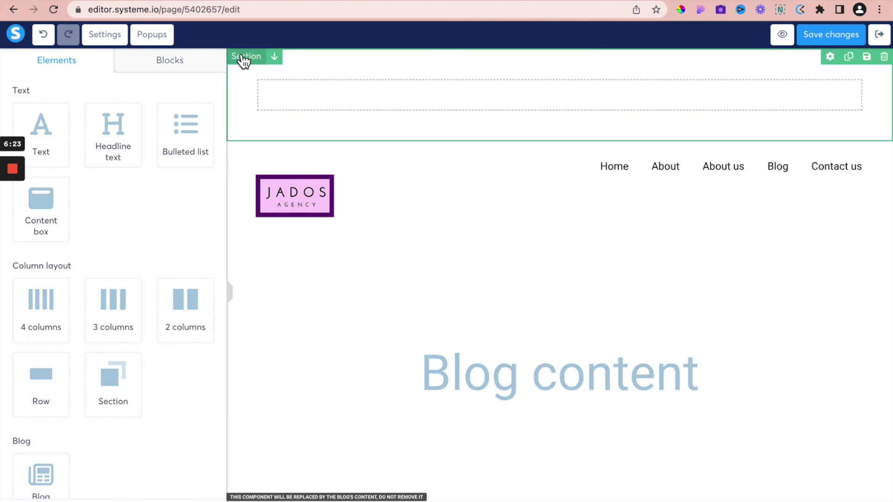
- Set the new top section's background color to purple 9013FE with an opacity of 32
left_click(245, 56)
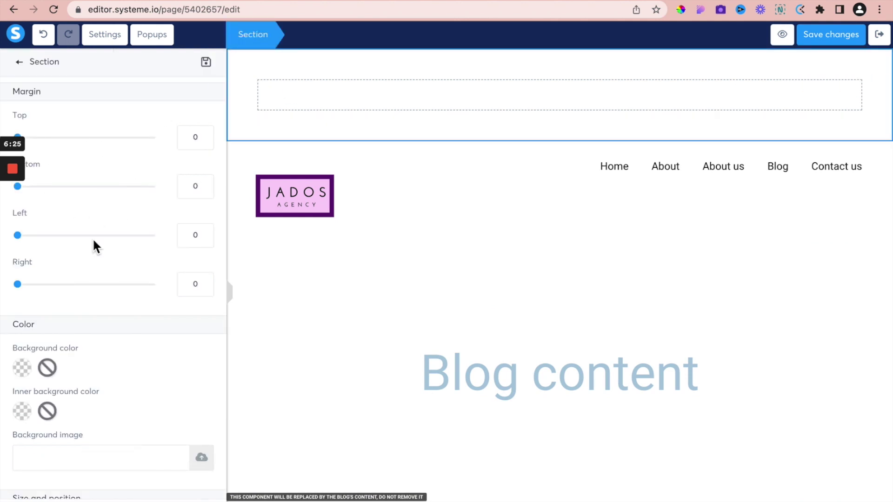
scroll(73, 441, "down", 1)
left_click(23, 352)
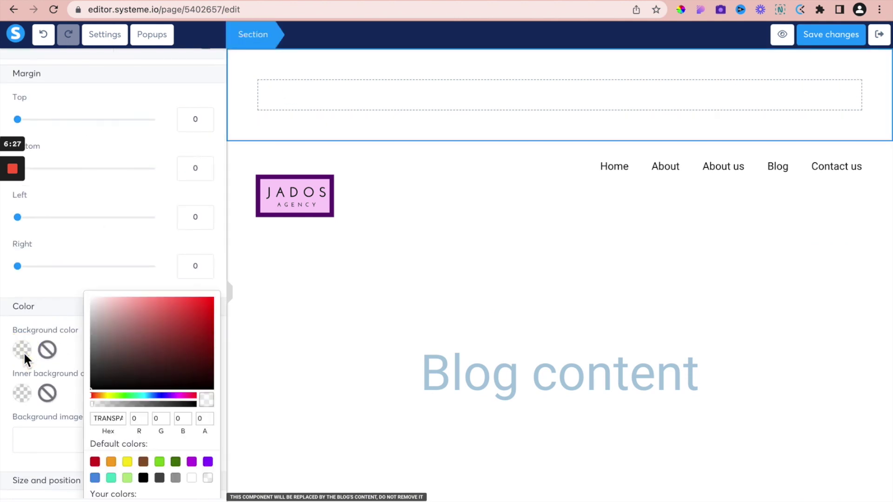
scroll(140, 466, "down", 3)
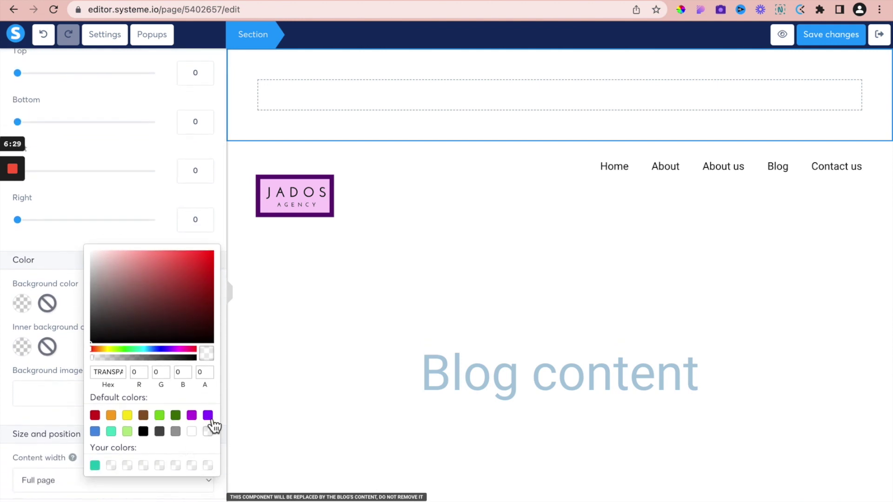
left_click(208, 416)
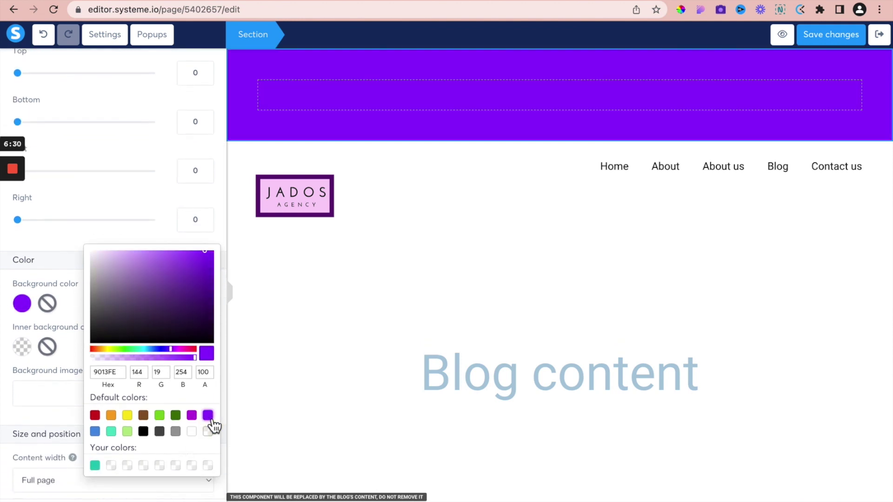
left_click(134, 358)
left_click(126, 358)
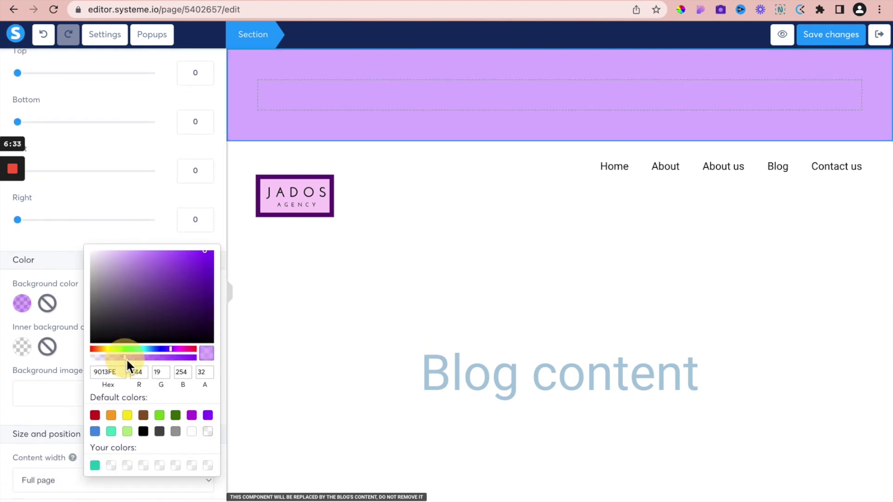
left_click(102, 177)
- Set the top section's top and bottom padding to 0
scroll(116, 376, "down", 6)
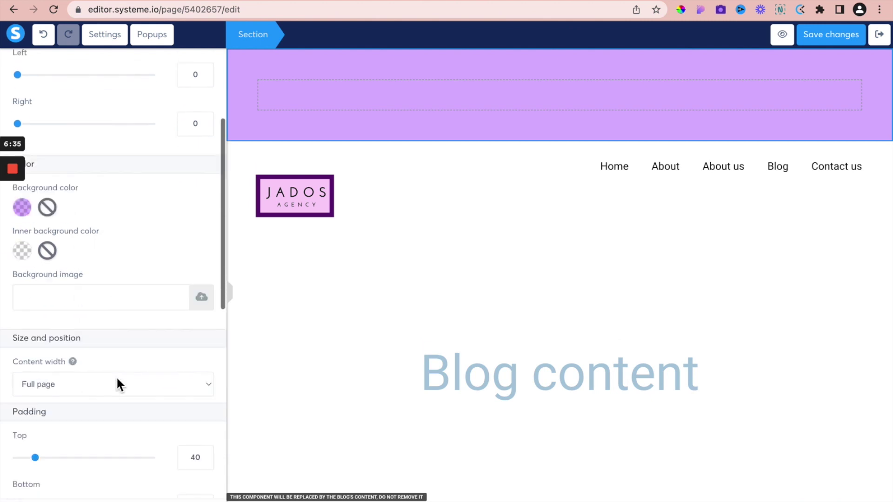
scroll(117, 376, "down", 2)
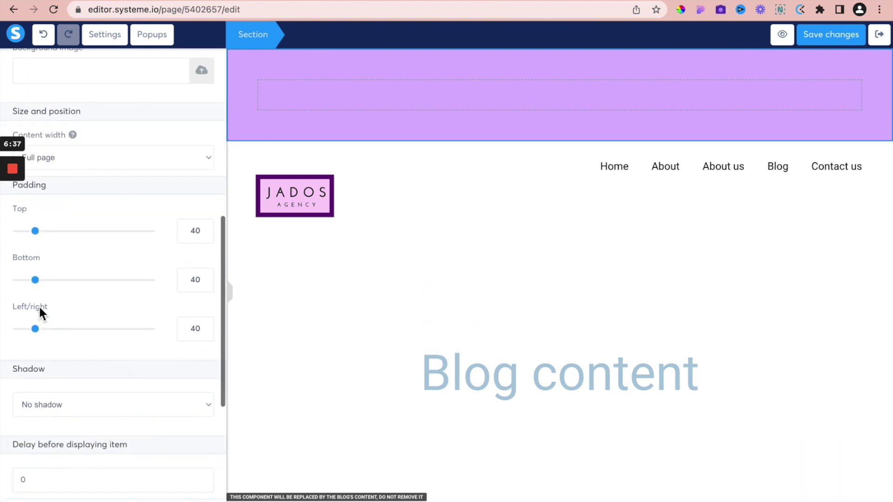
left_click_drag(37, 284, 2, 279)
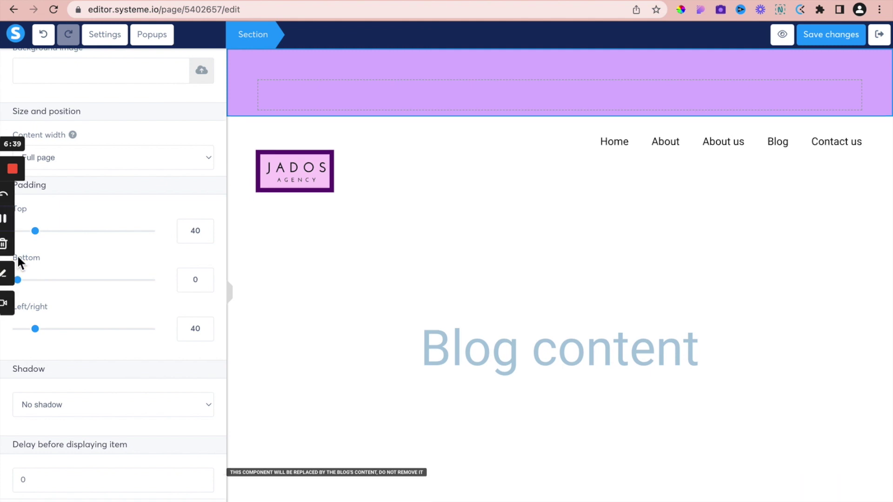
left_click_drag(41, 240, 5, 229)
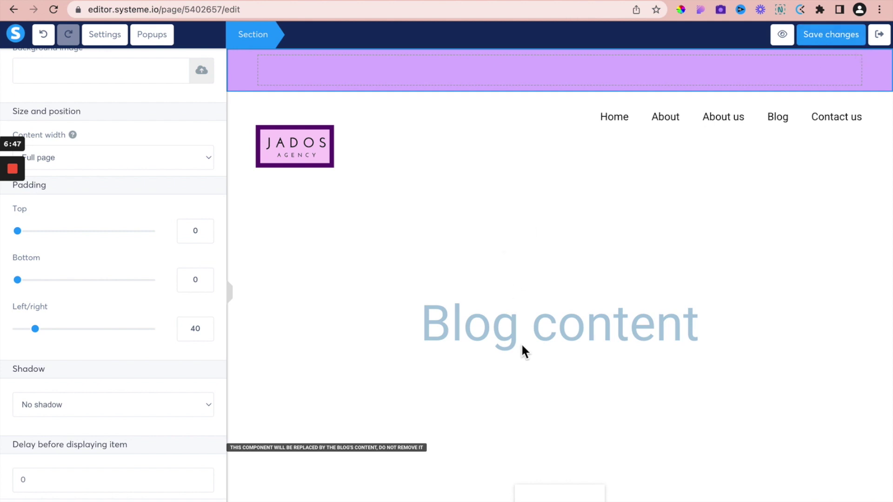
- Save the blog layout and open the blog's Home page for editing
left_click(817, 35)
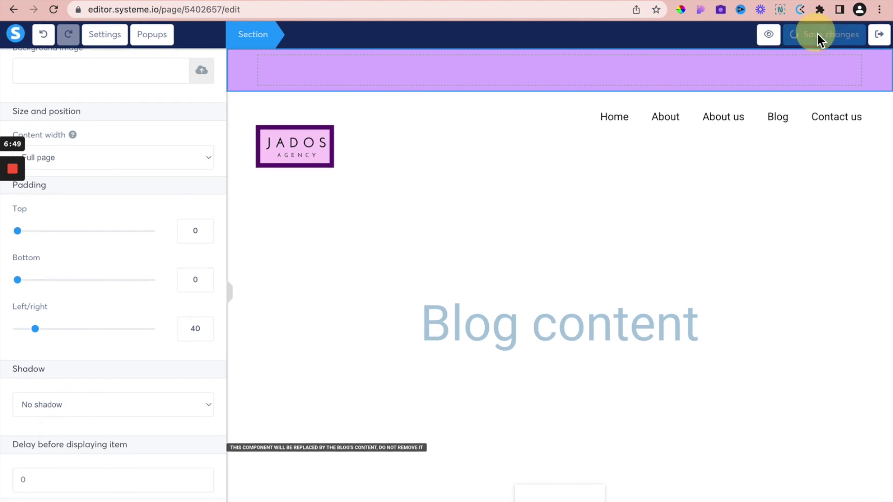
left_click(883, 36)
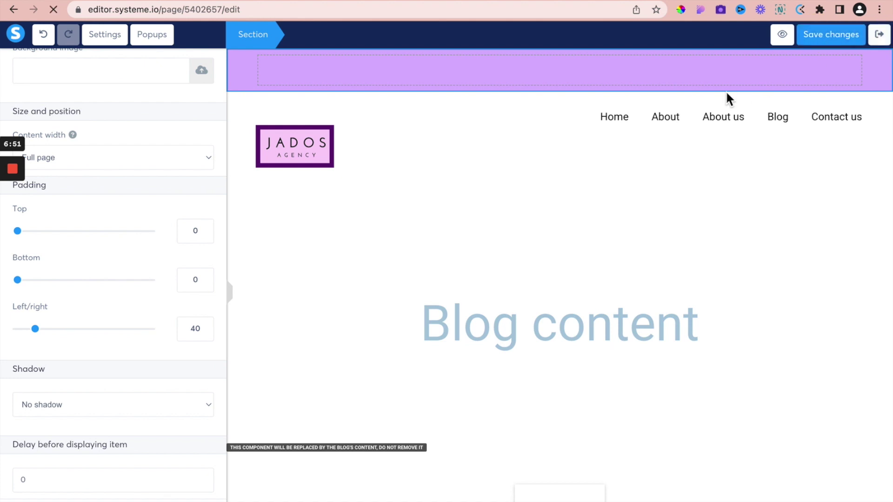
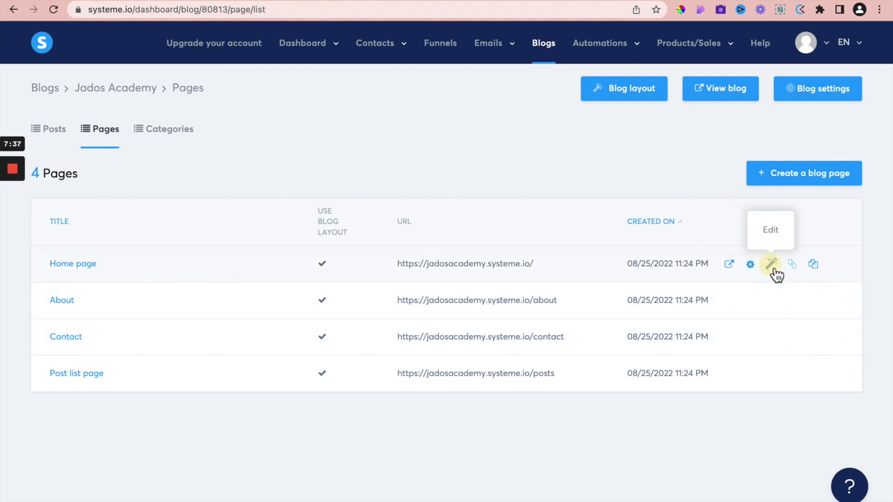
left_click(771, 264)
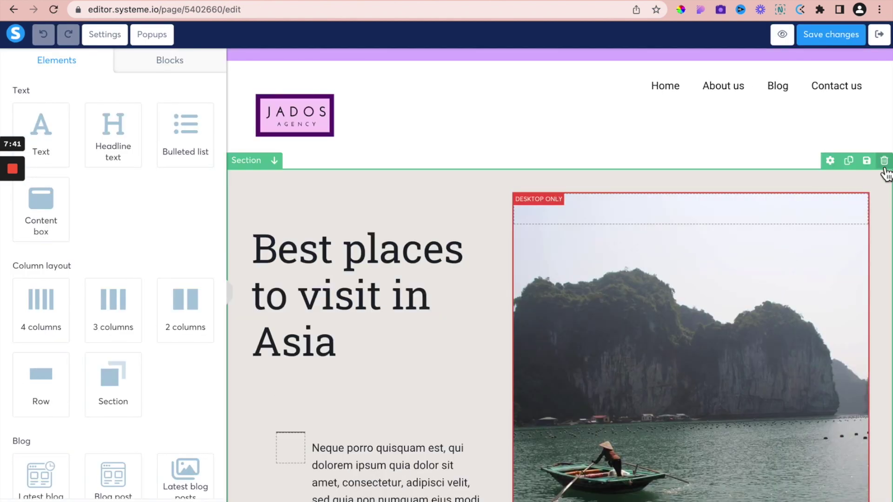
- Delete all the template's travel content sections from the Home page, leaving only the shared header and footer
left_click(884, 161)
left_click(557, 80)
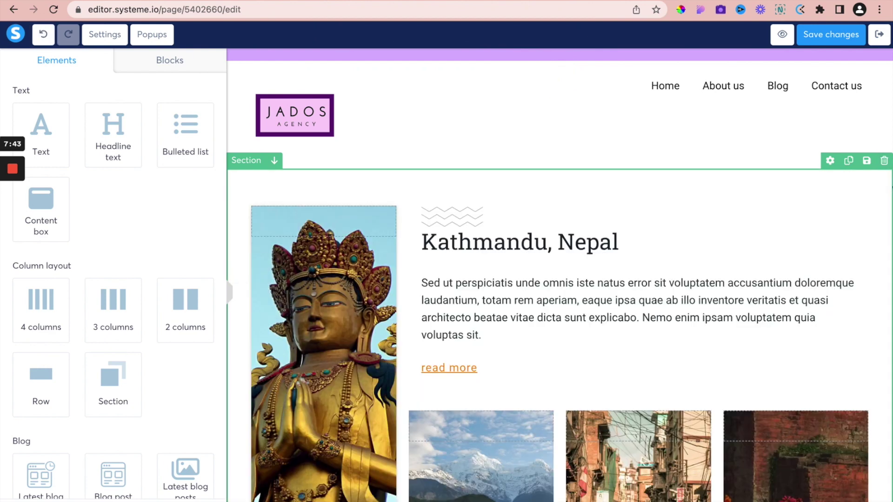
left_click(884, 160)
left_click(558, 78)
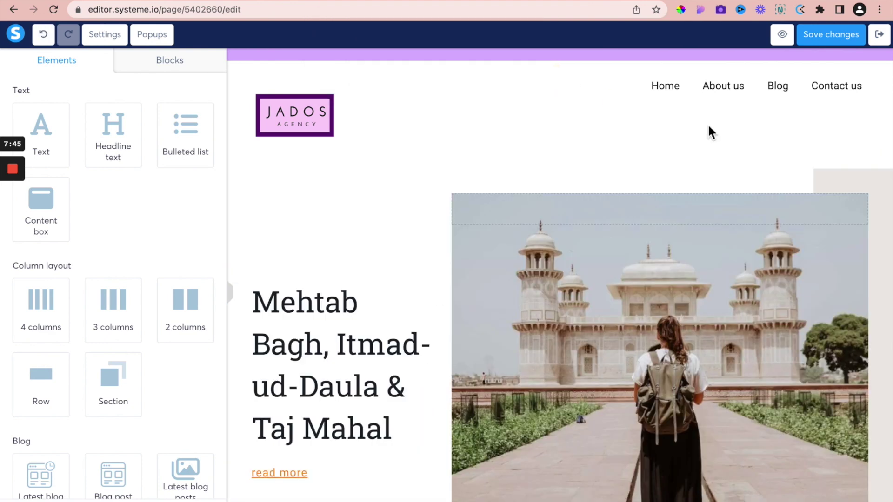
left_click(884, 161)
left_click(542, 86)
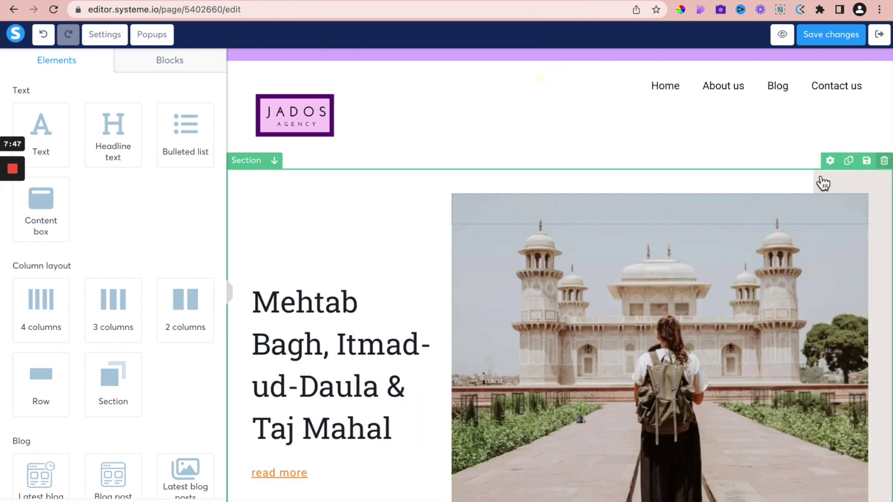
left_click(884, 161)
left_click(558, 83)
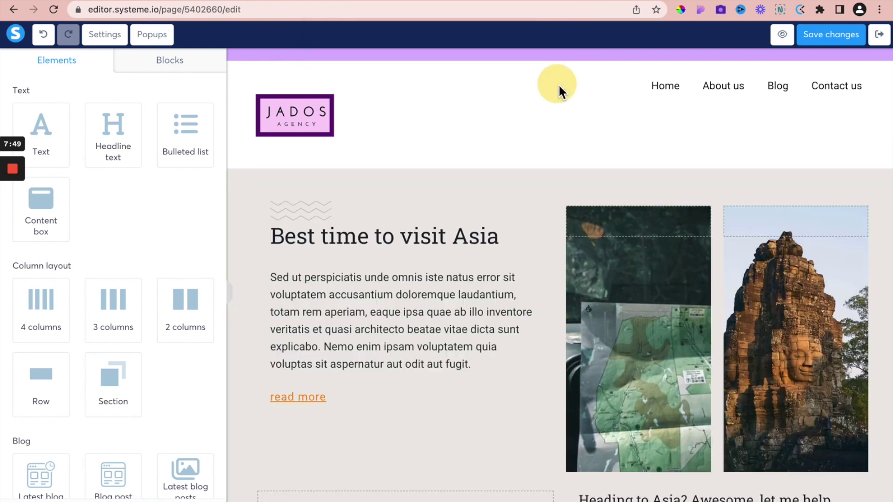
left_click(884, 160)
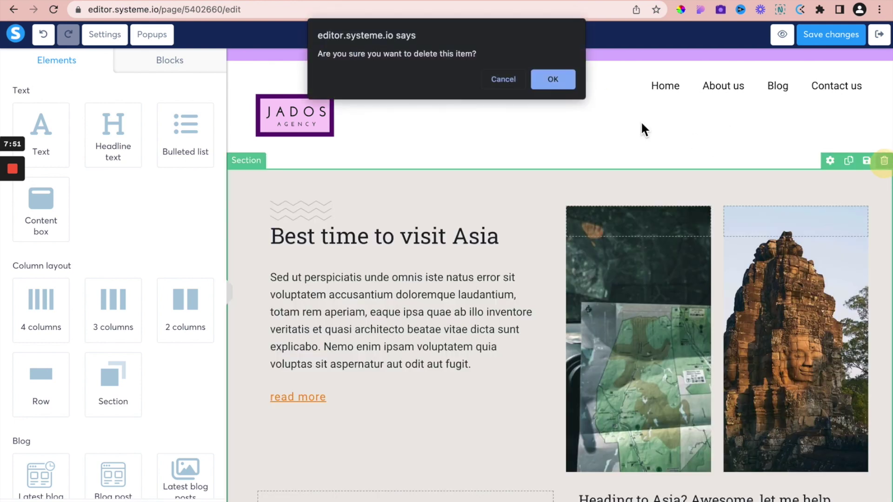
left_click(554, 83)
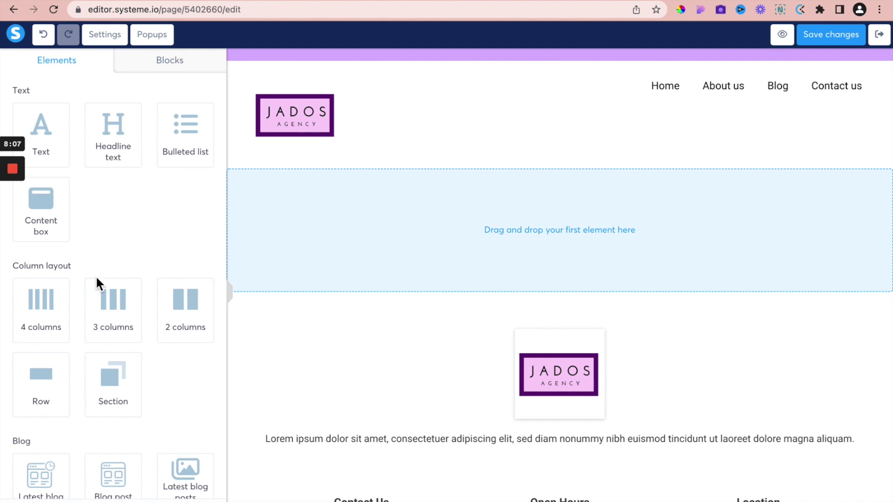
- Add the Welcome block with an image, headline and text on a background image to the empty area between header and footer
left_click(170, 63)
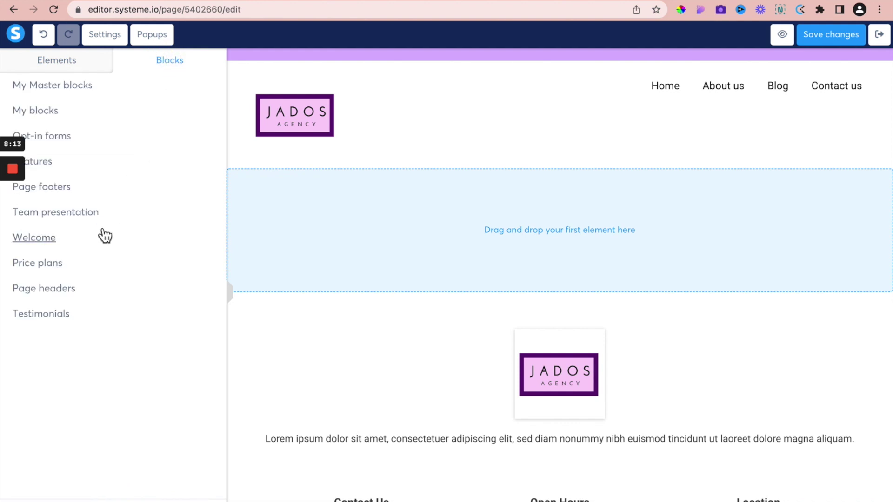
left_click(41, 238)
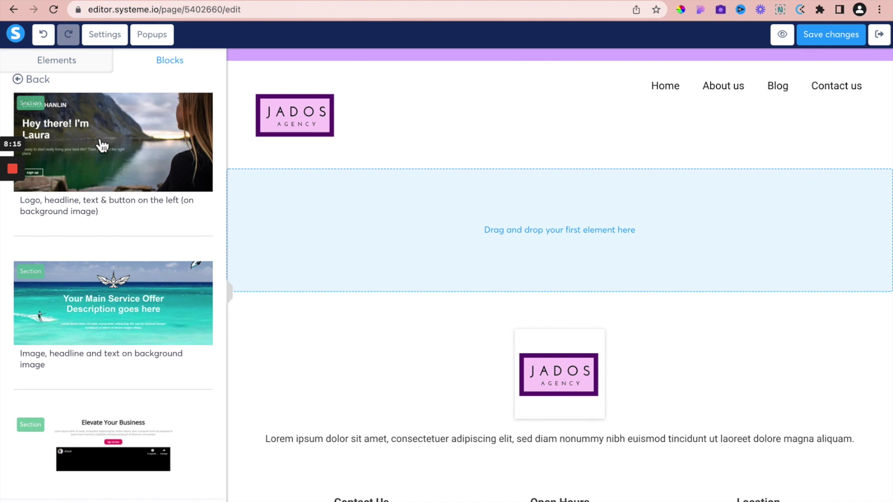
left_click_drag(96, 328, 311, 212)
scroll(448, 338, "down", 7)
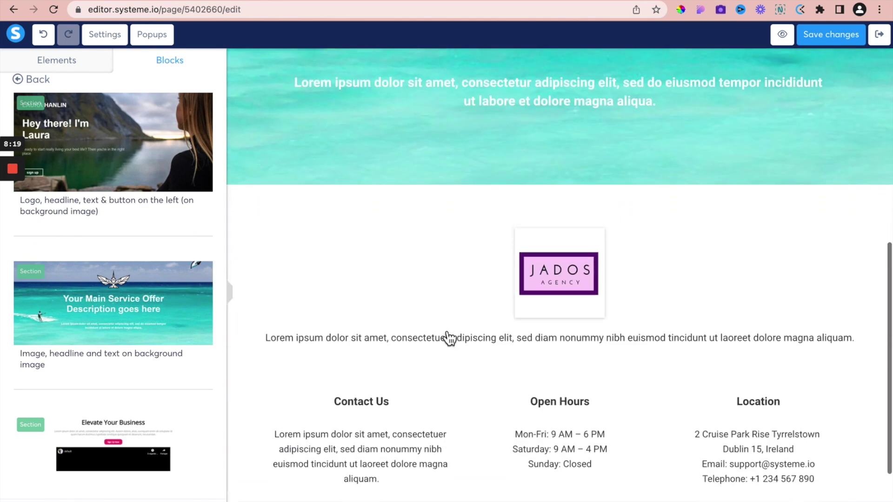
- Look through the Features blocks, and add the Team presentation block with round images, names and titles below the welcome section
left_click(32, 80)
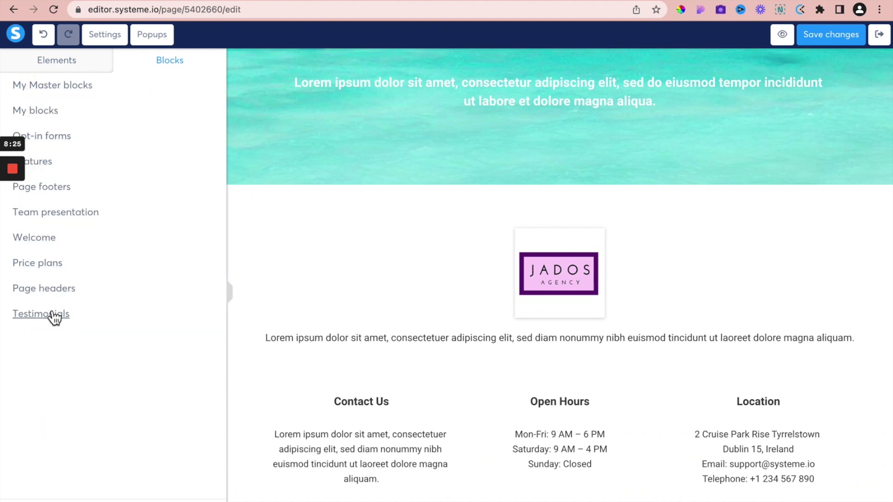
left_click(52, 168)
scroll(125, 285, "down", 4)
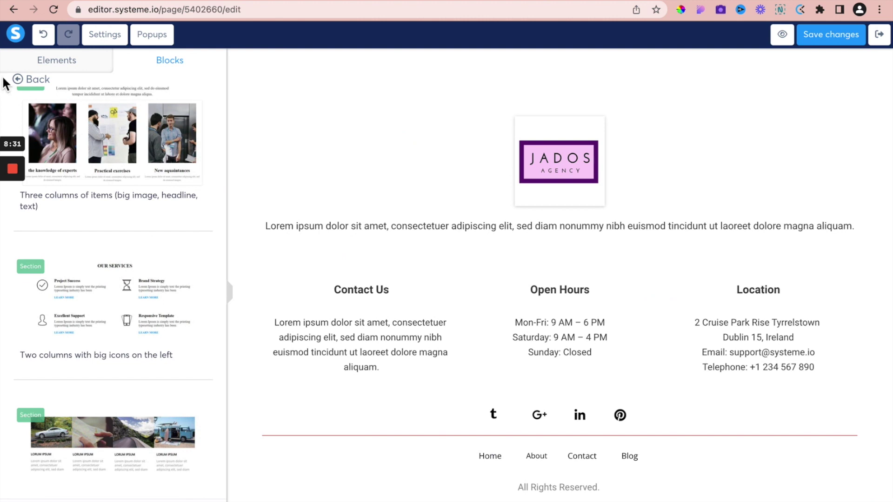
left_click(21, 82)
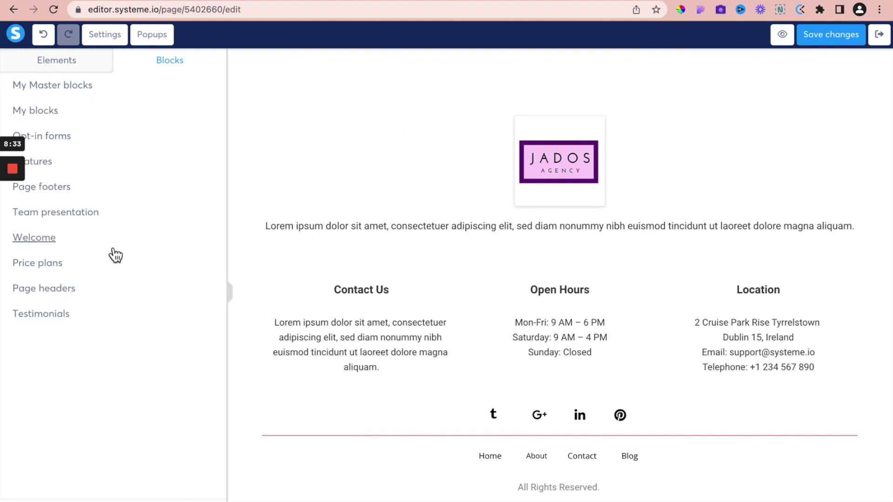
left_click(53, 213)
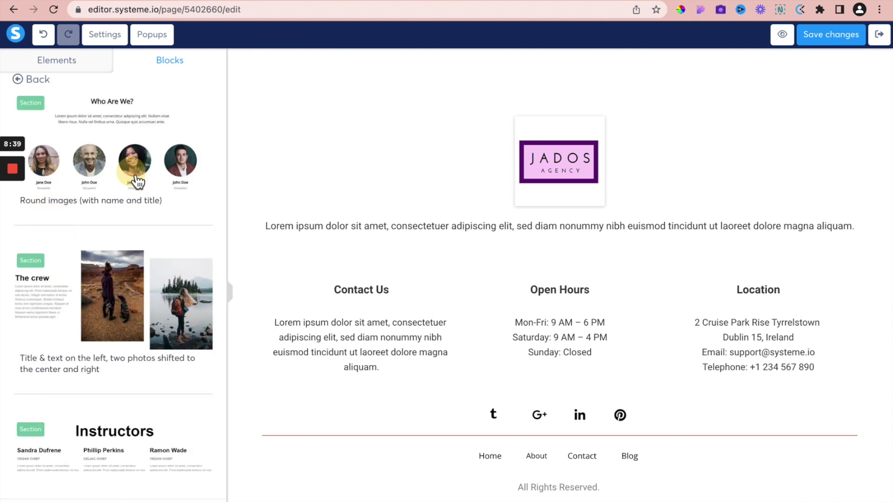
left_click_drag(136, 184, 345, 240)
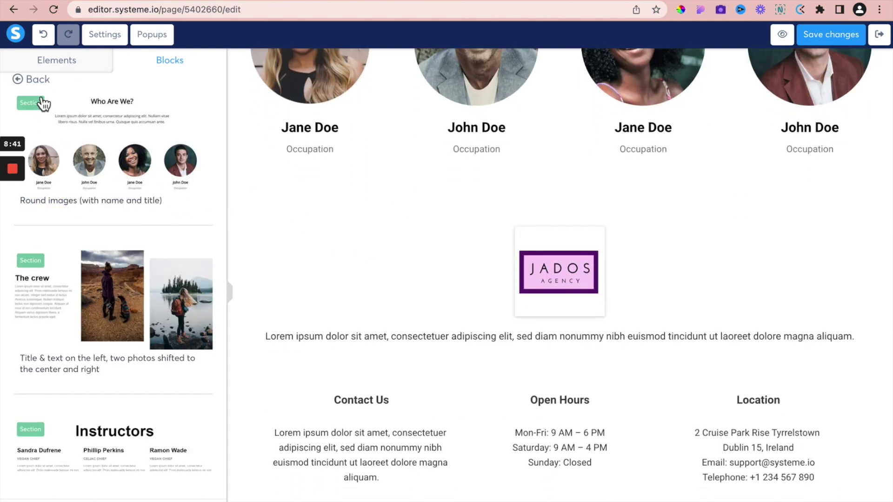
- Add a Blog post listing element directly below the team presentation section
left_click(44, 81)
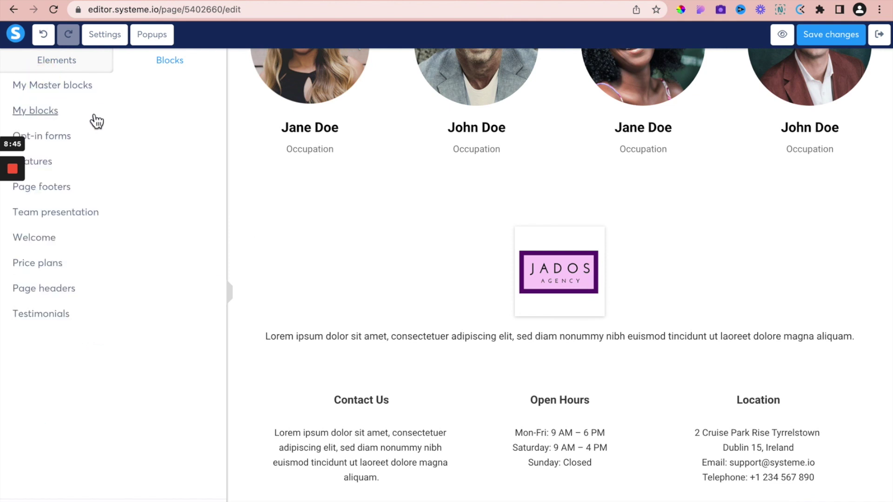
left_click(63, 65)
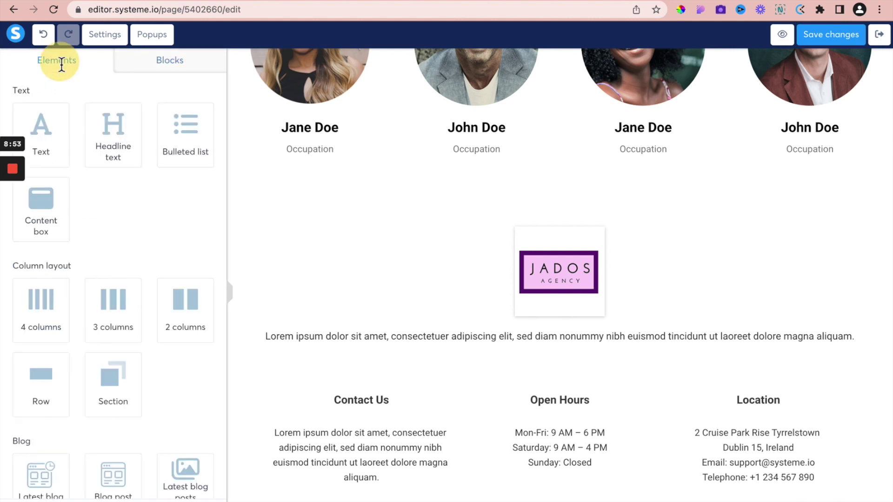
scroll(117, 307, "down", 5)
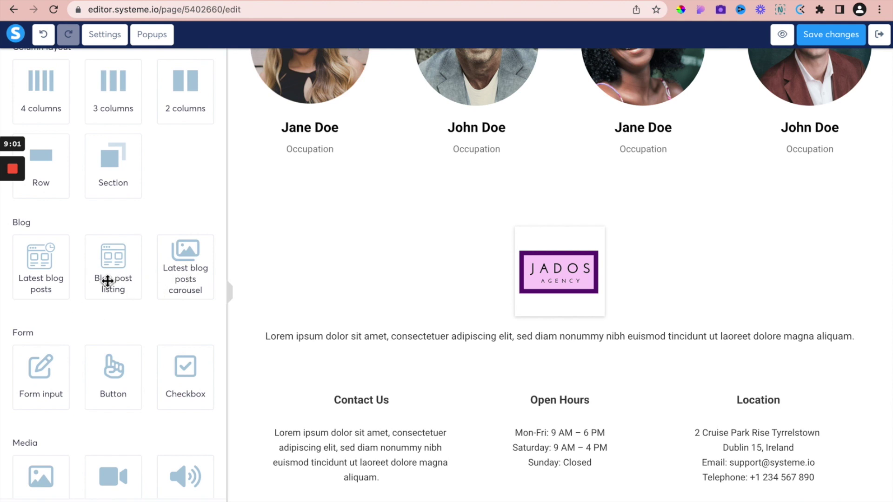
left_click_drag(107, 281, 322, 246)
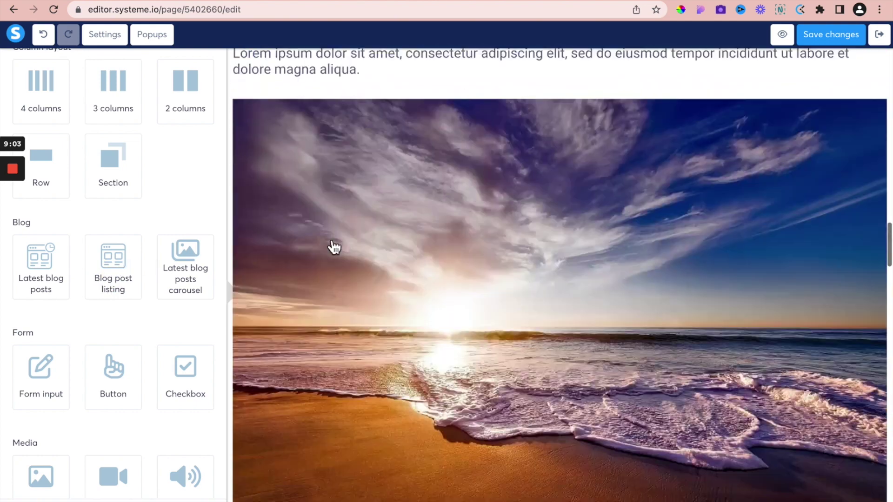
scroll(337, 249, "up", 10)
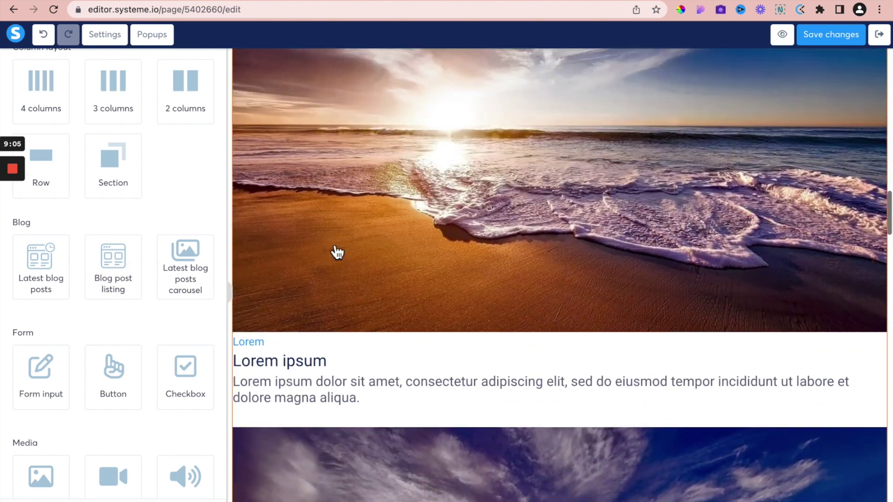
scroll(338, 254, "down", 4)
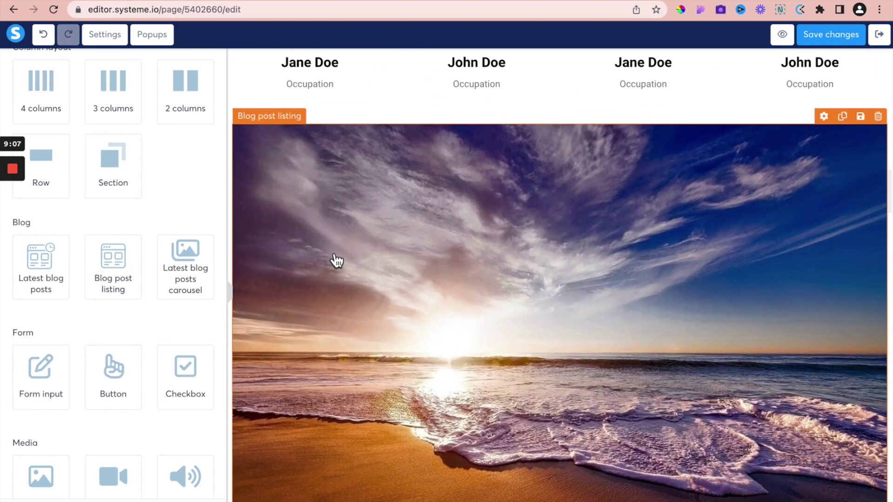
- Try several layouts for the blog post listing and apply the uniform three-by-three grid
left_click(276, 123)
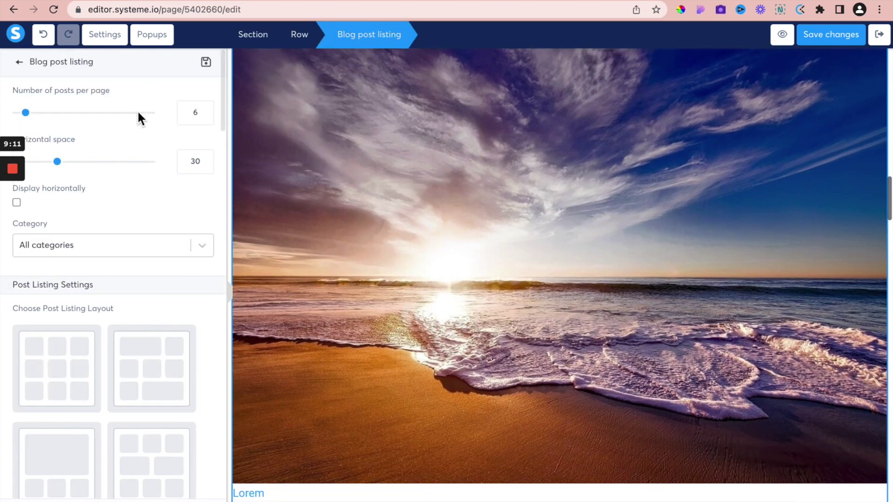
scroll(103, 224, "down", 3)
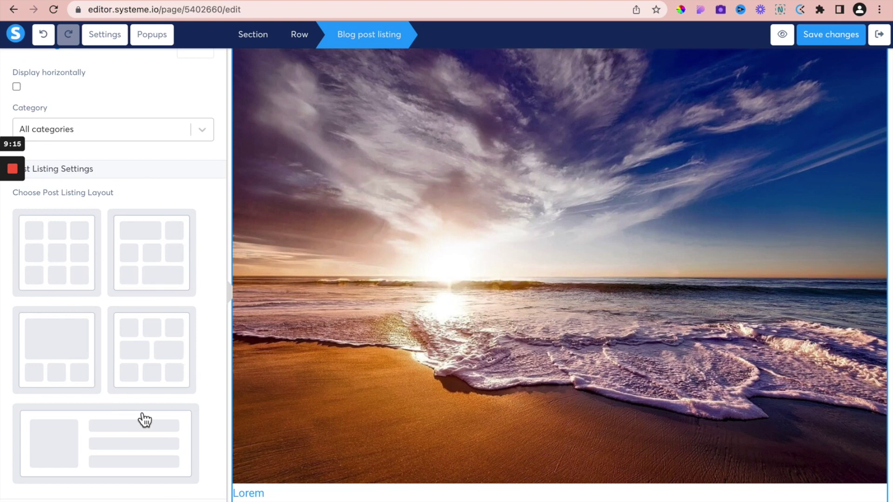
left_click(65, 270)
left_click(150, 227)
left_click(159, 333)
left_click(64, 325)
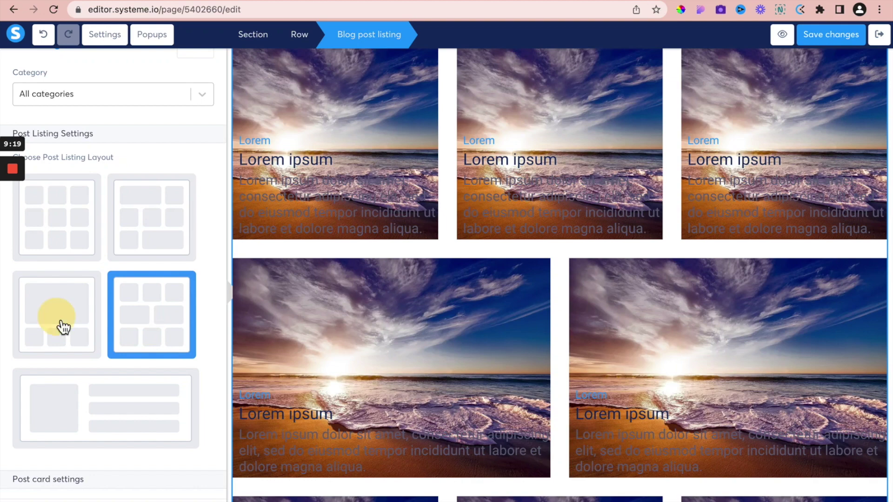
left_click(56, 211)
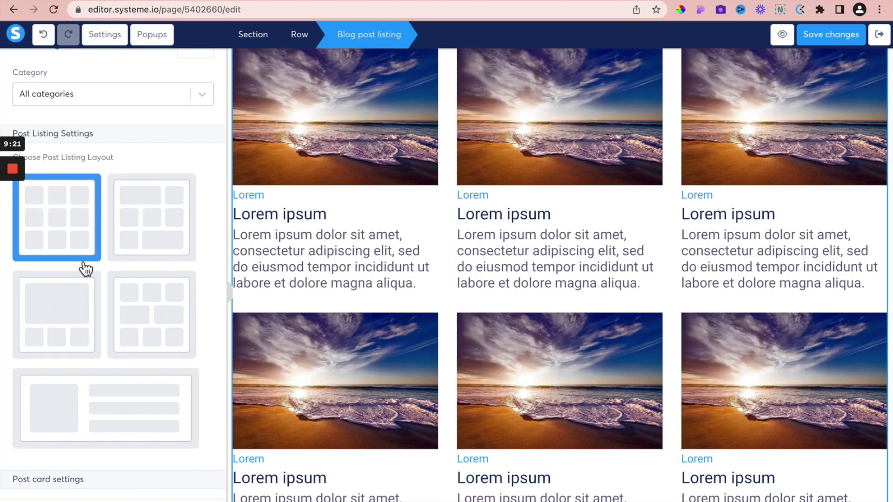
- Reduce the blog post listing's number of posts per page to 3
scroll(84, 267, "up", 3)
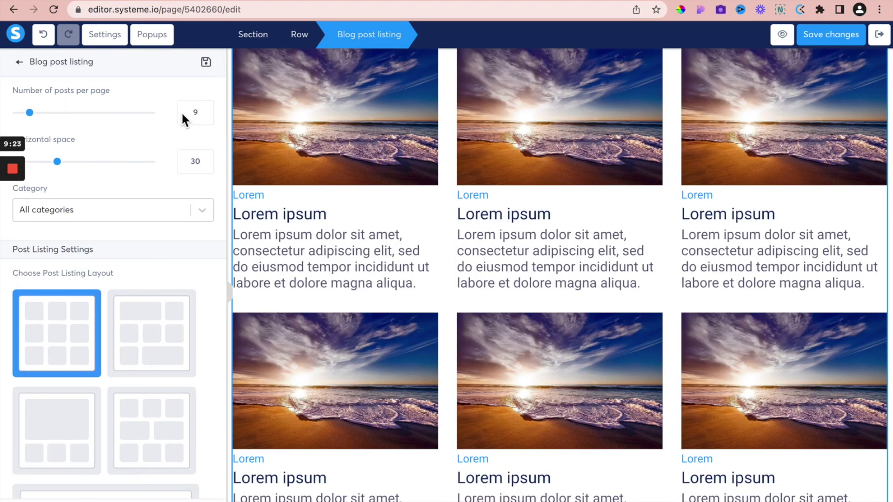
left_click(206, 118)
left_click(206, 118)
left_click(206, 117)
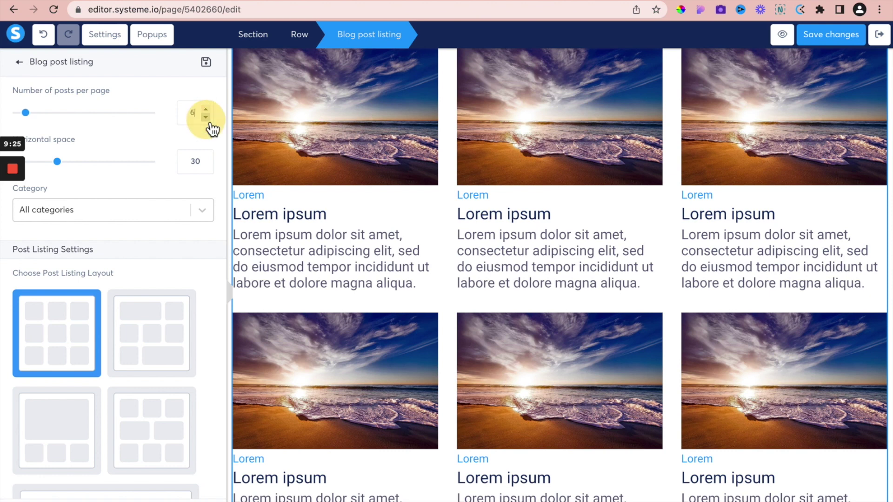
left_click(206, 118)
left_click(206, 117)
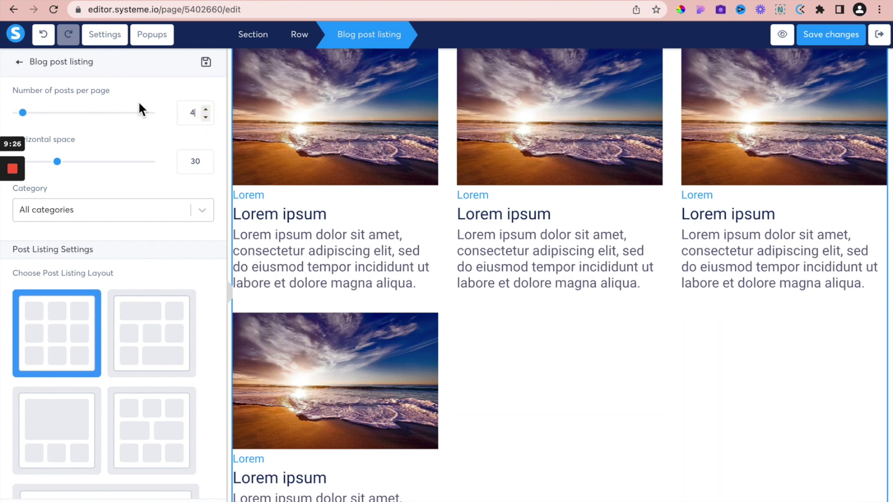
left_click(206, 118)
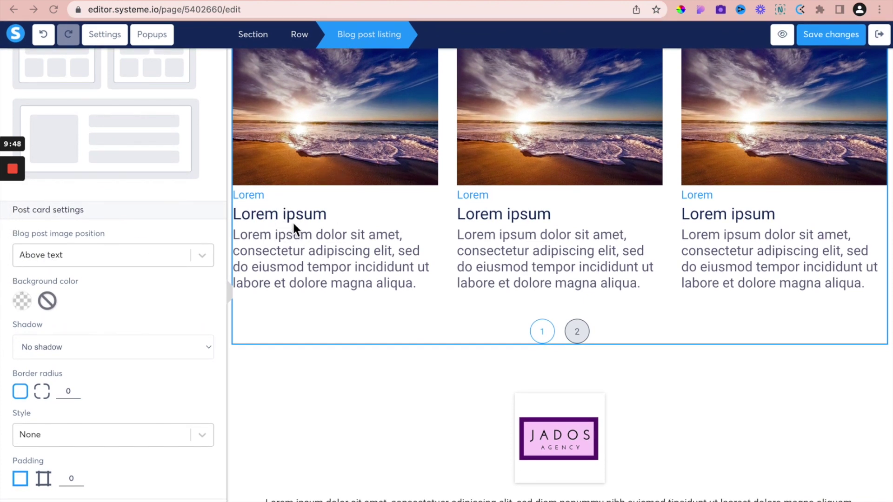
- Give the post cards a border radius of 1 and a Solid border style
scroll(112, 314, "down", 4)
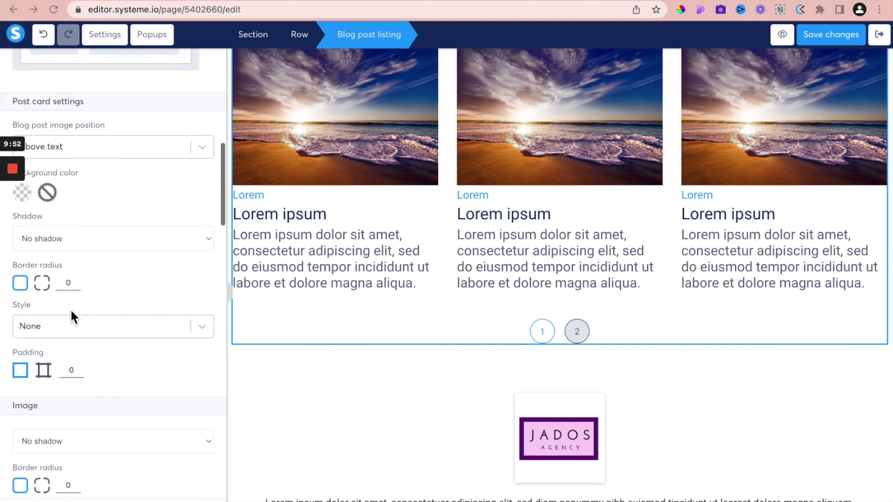
scroll(99, 302, "down", 1)
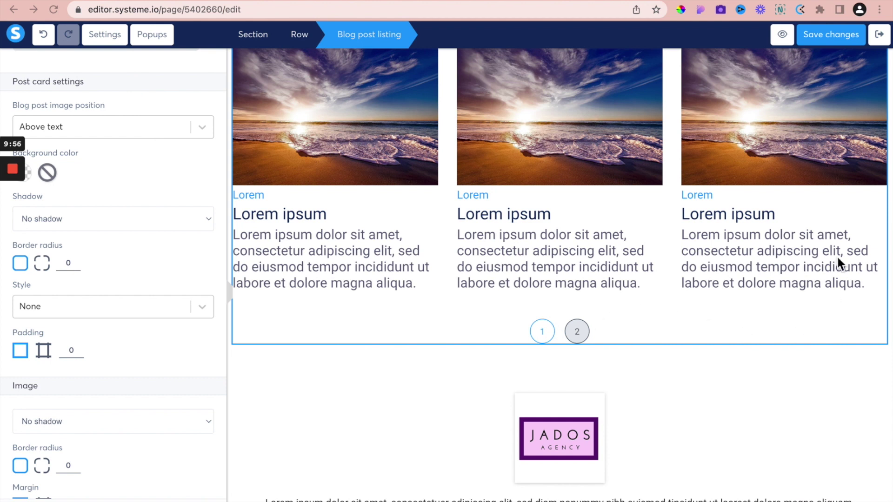
scroll(114, 343, "down", 2)
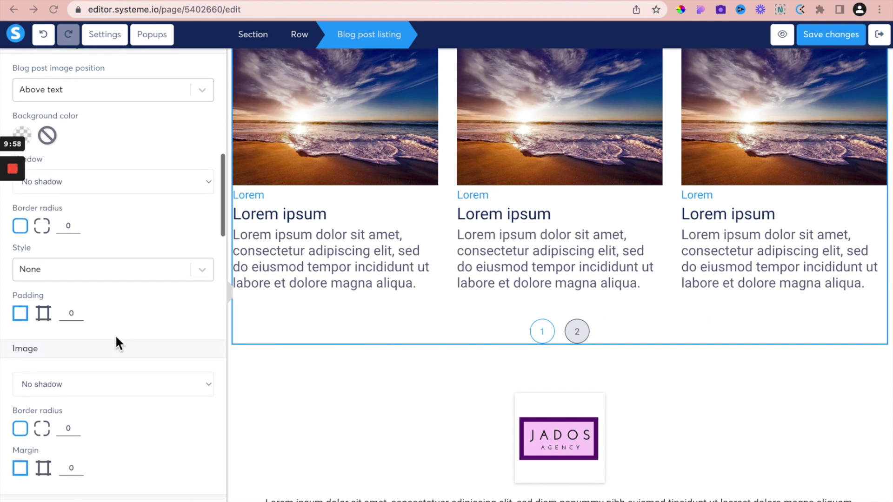
left_click(76, 221)
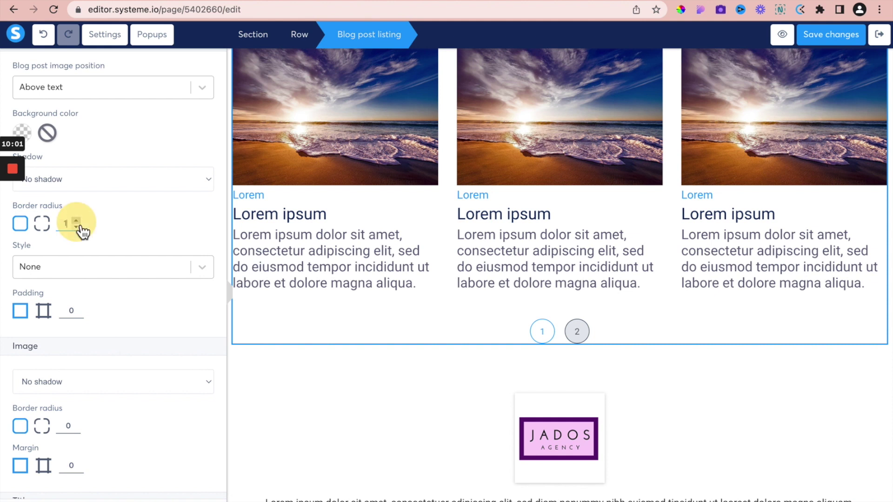
left_click(81, 269)
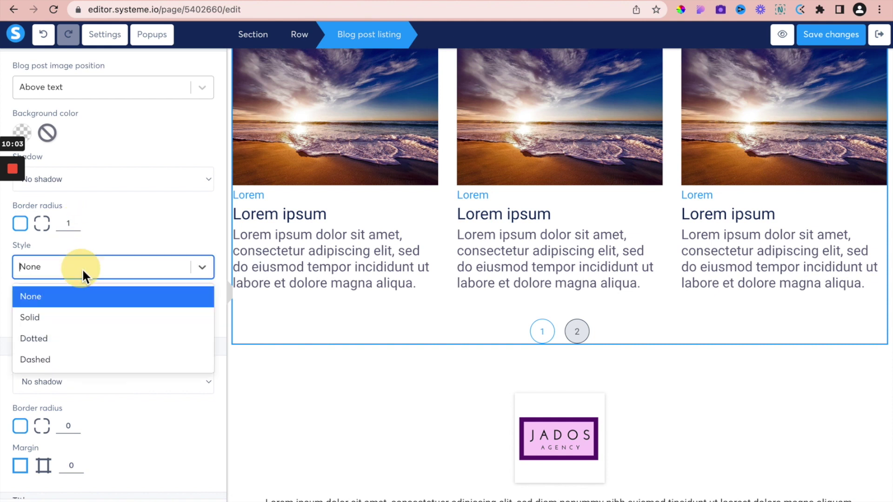
left_click(65, 321)
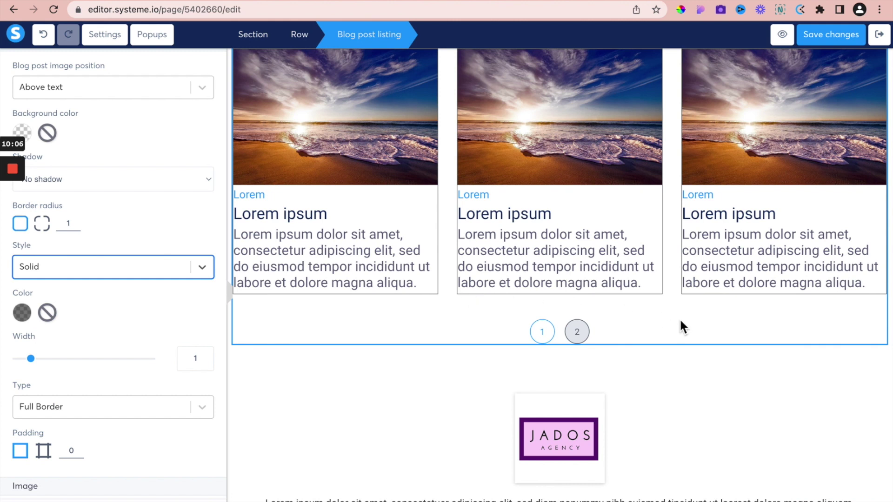
- Apply the Soft shadow option to the images in the blog post listing
scroll(125, 369, "down", 3)
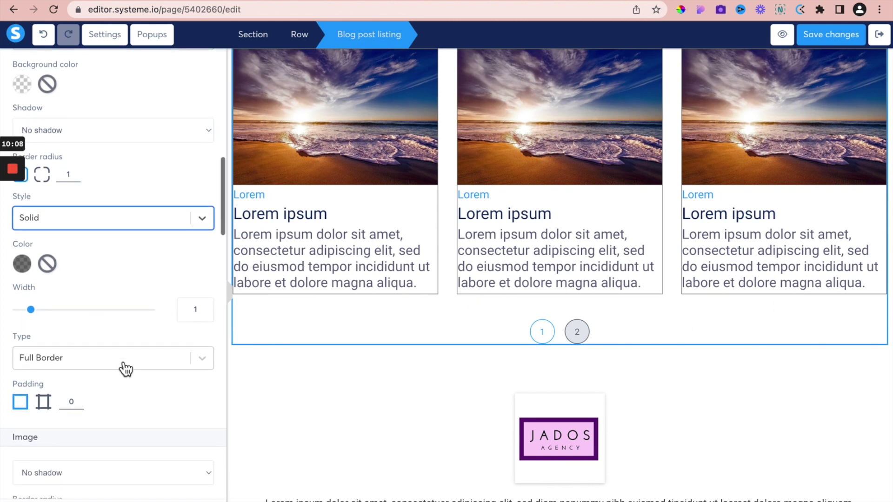
scroll(125, 370, "down", 5)
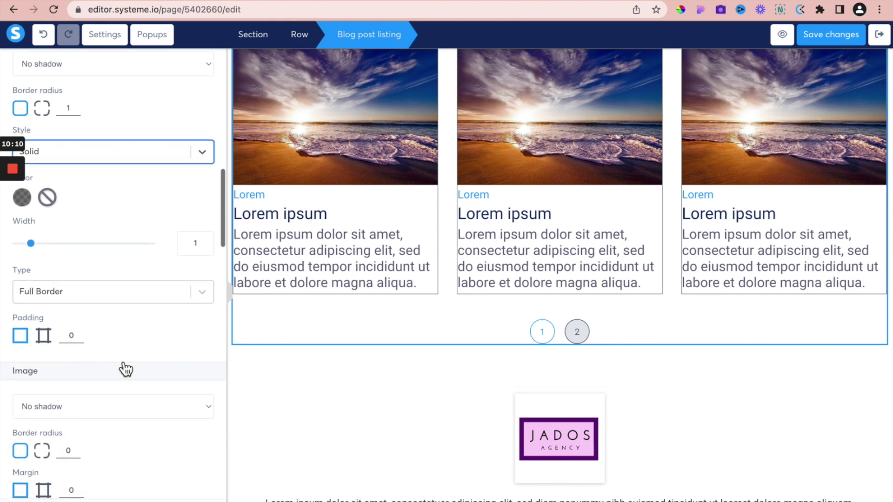
scroll(122, 367, "down", 4)
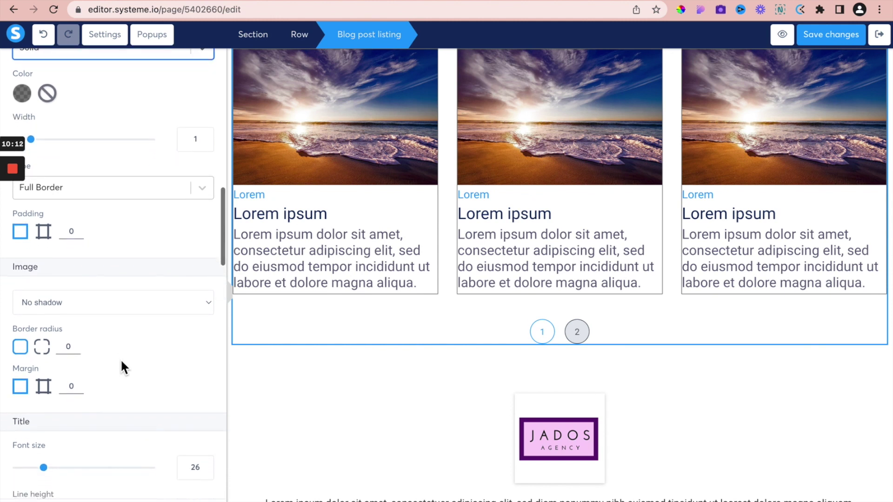
scroll(121, 359, "down", 1)
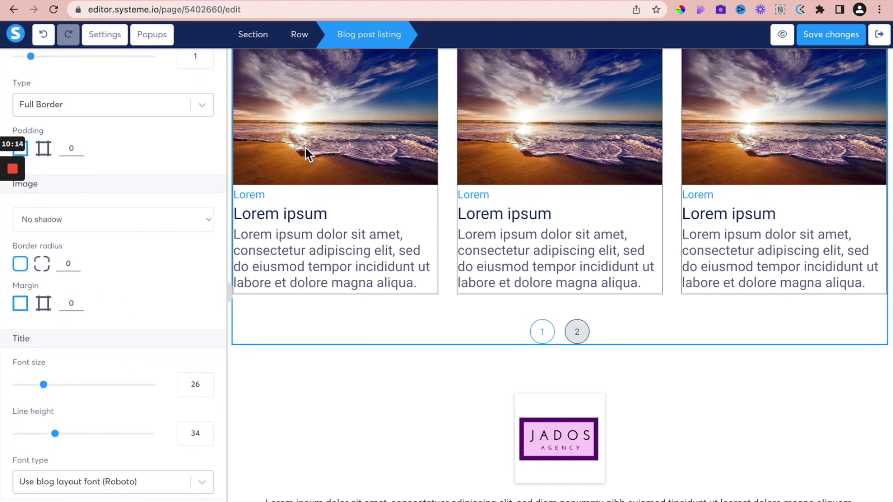
left_click(75, 224)
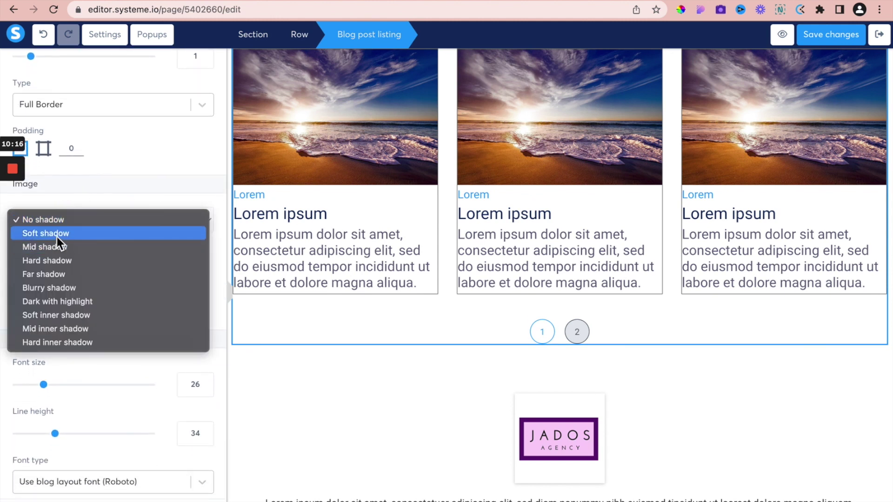
left_click(57, 235)
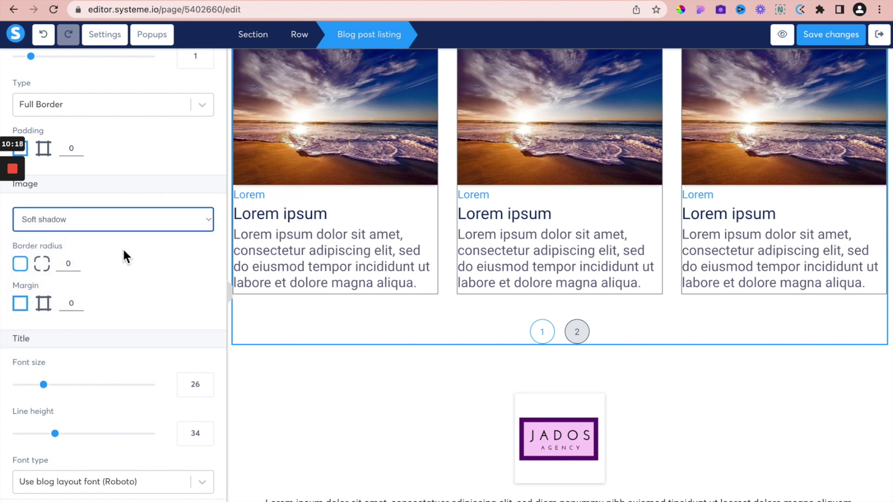
scroll(123, 282, "down", 3)
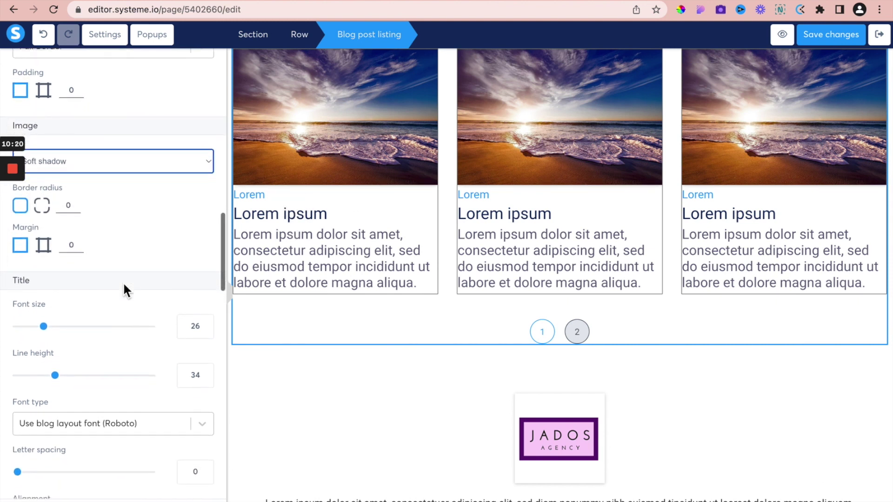
- Try smaller and larger font sizes for the post titles in the listing, ending at 30
scroll(123, 281, "up", 2)
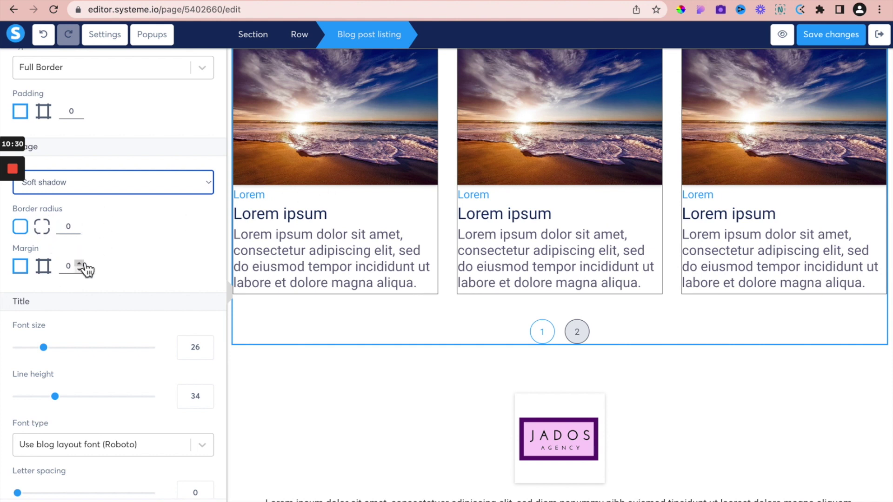
scroll(81, 310, "down", 1)
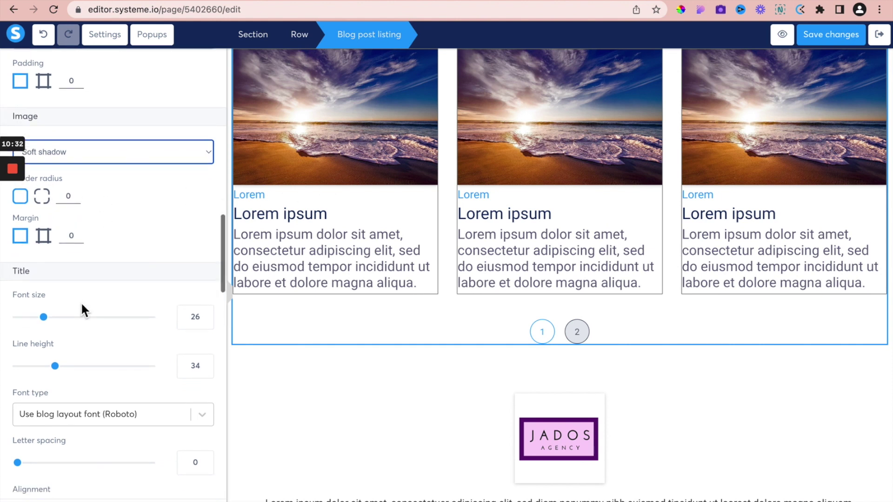
scroll(51, 293, "down", 1)
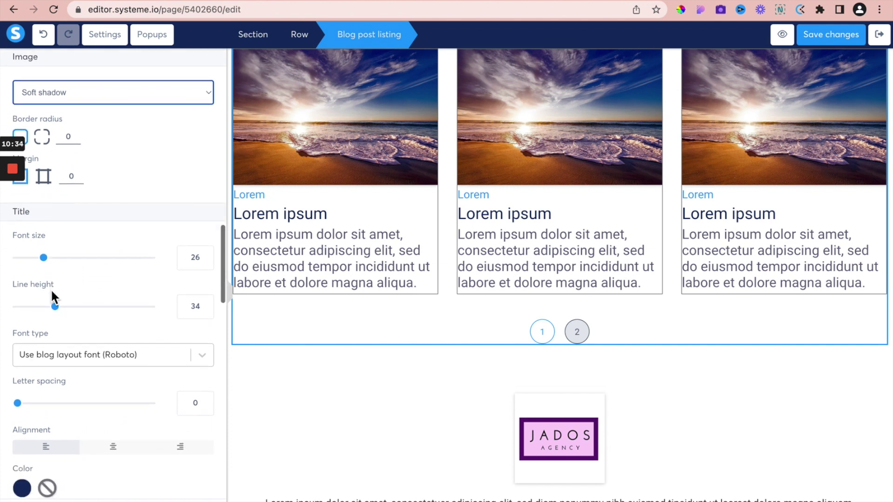
left_click(205, 262)
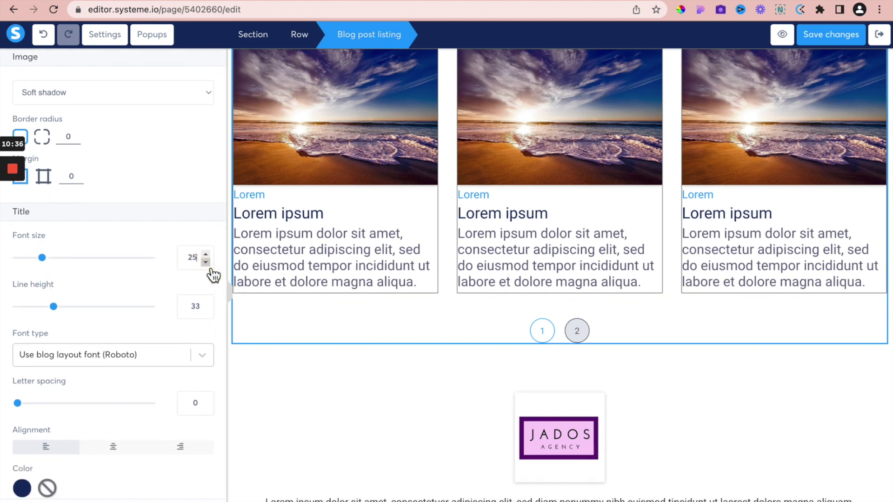
left_click(206, 262)
left_click(205, 254)
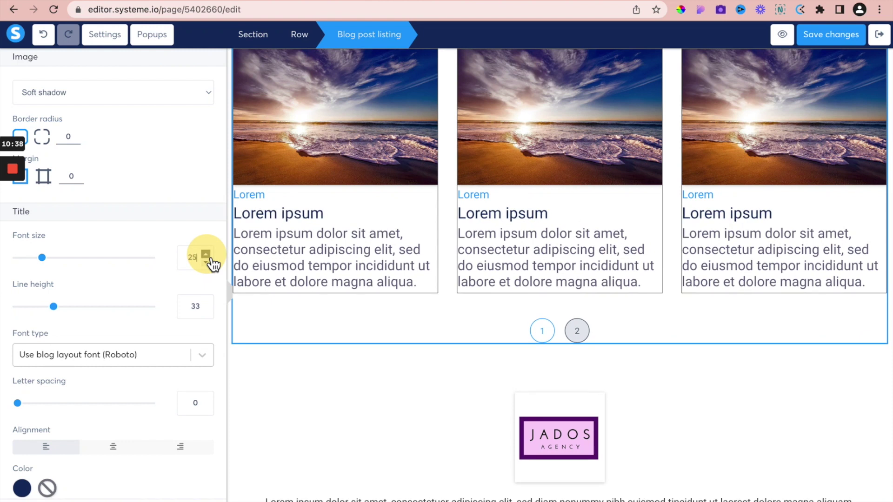
left_click(205, 254)
left_click(205, 254)
left_click(205, 254)
left_click(205, 254)
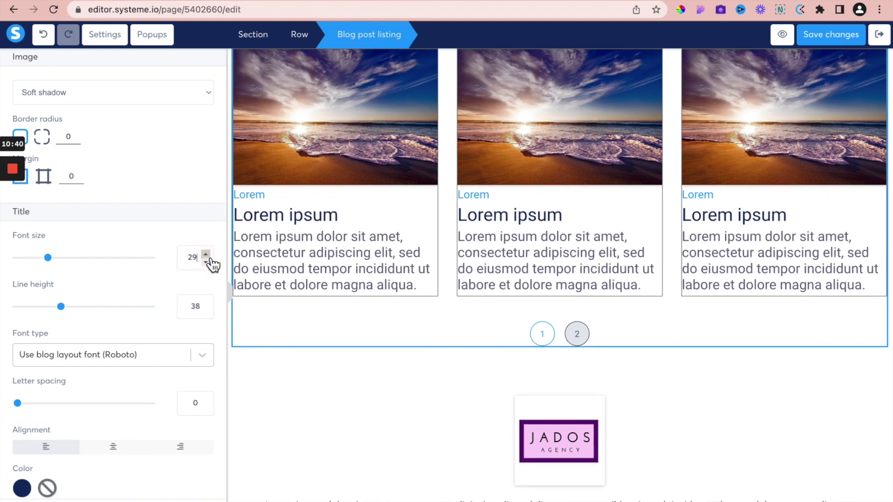
left_click(205, 254)
- Set the line height of the post titles to 50
left_click_drag(65, 313, 88, 319)
left_click_drag(74, 318, 83, 317)
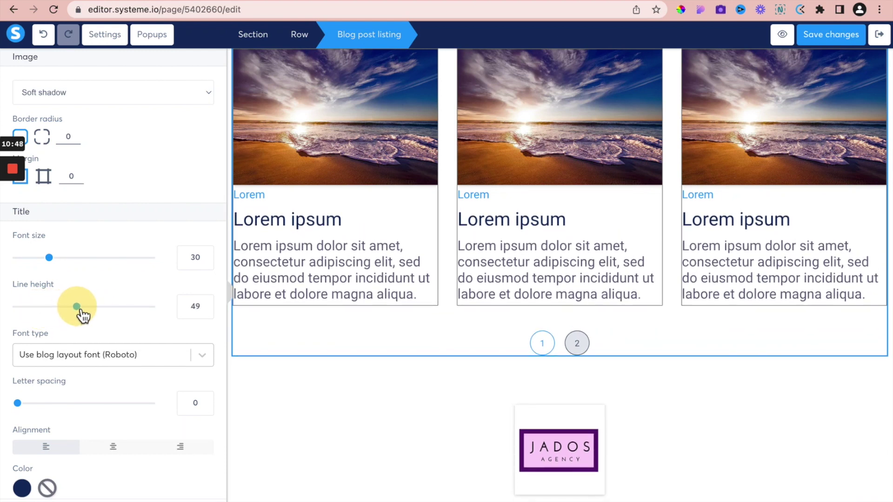
left_click(206, 302)
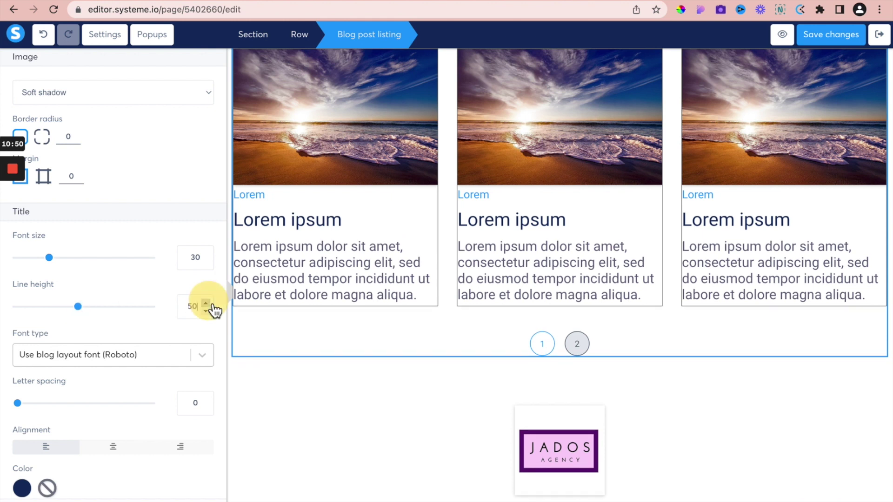
- Set the font size of the post titles to 27
left_click(199, 258)
left_click_drag(199, 257, 170, 259)
type("27")
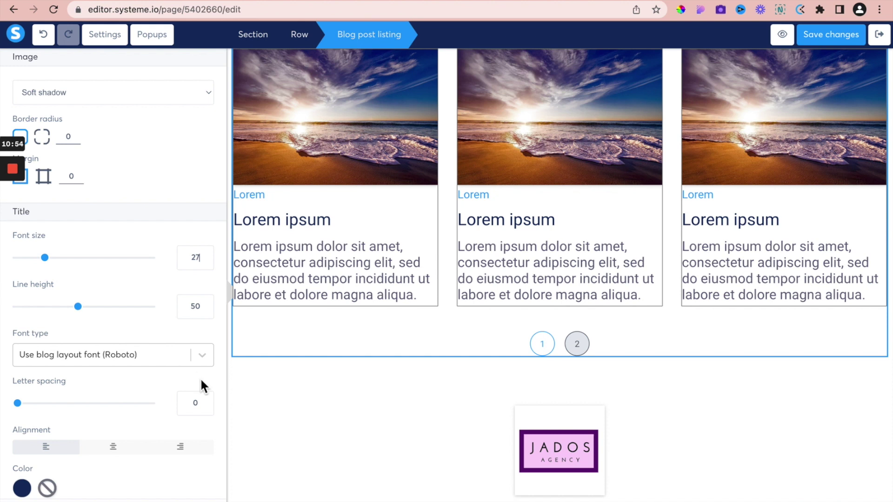
- Change the post title font to Open Sans from Google Fonts
scroll(200, 378, "down", 4)
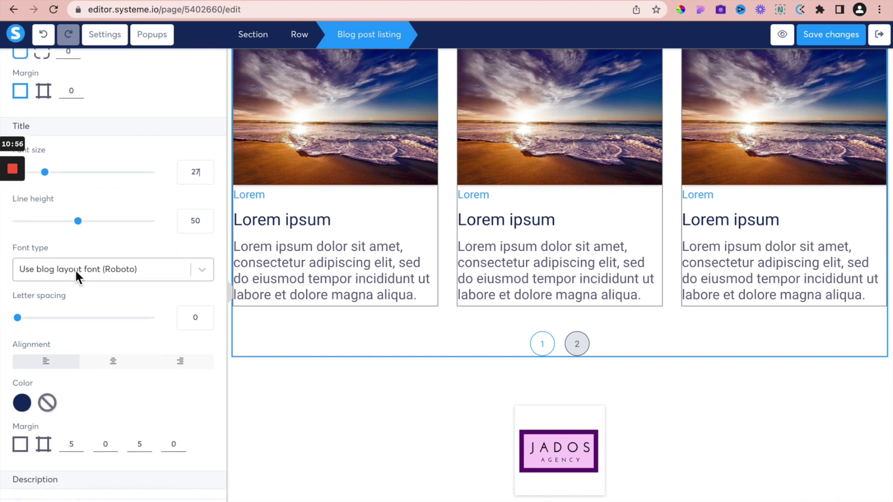
left_click(110, 279)
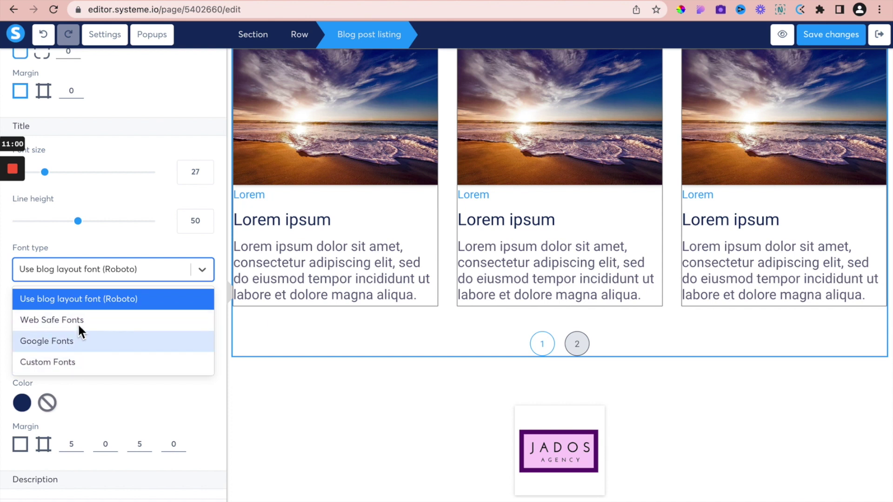
left_click(74, 341)
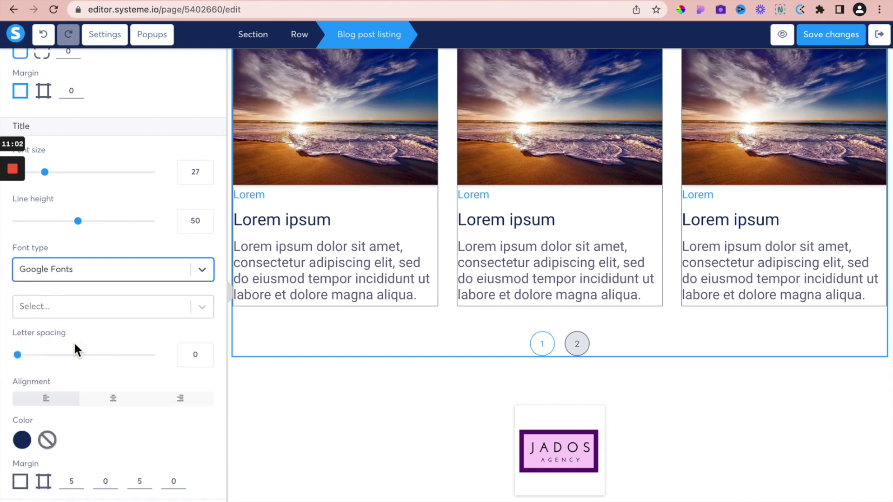
left_click(104, 308)
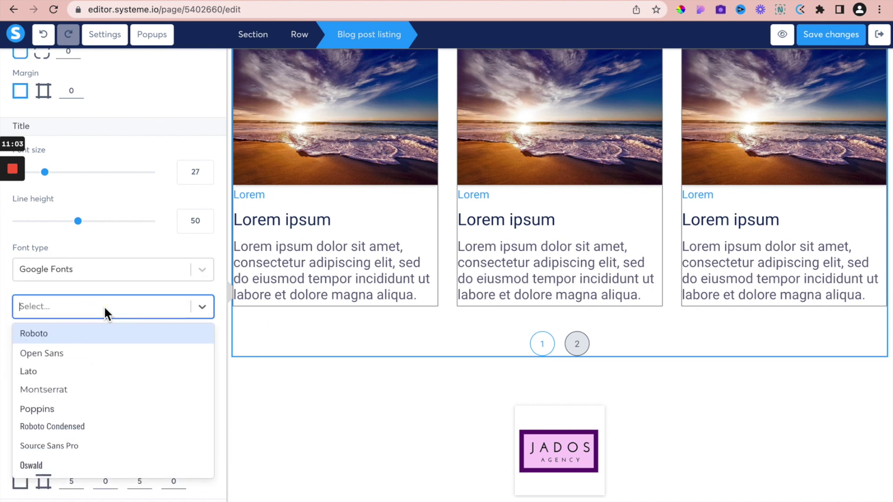
left_click(95, 349)
- Try the Custom Fonts type for the post titles and return to Google Fonts
left_click(92, 265)
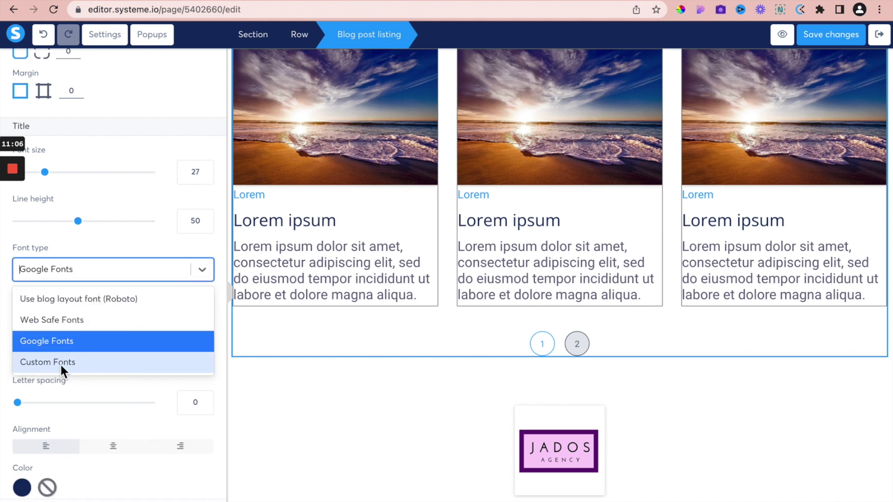
left_click(102, 364)
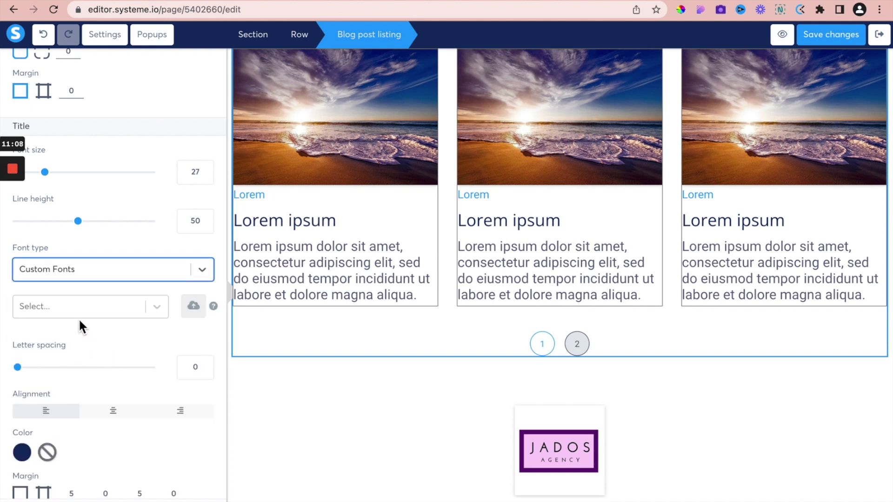
left_click(108, 276)
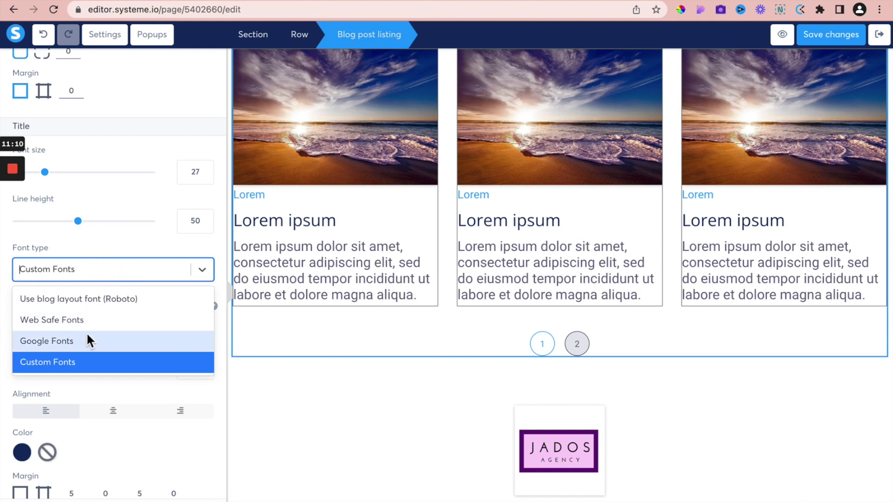
left_click(87, 341)
- Try a letter spacing of 2 on the post titles and reset it to 0
scroll(85, 336, "down", 3)
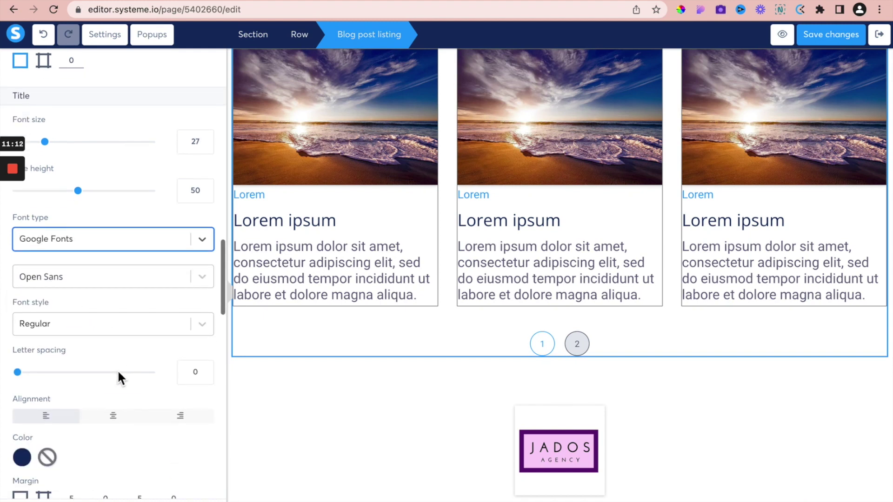
scroll(58, 322, "down", 3)
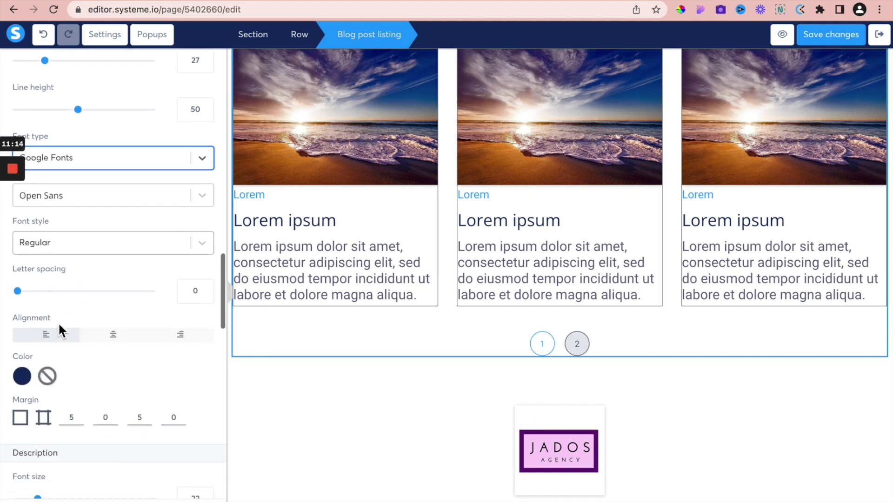
mouse_move(21, 267)
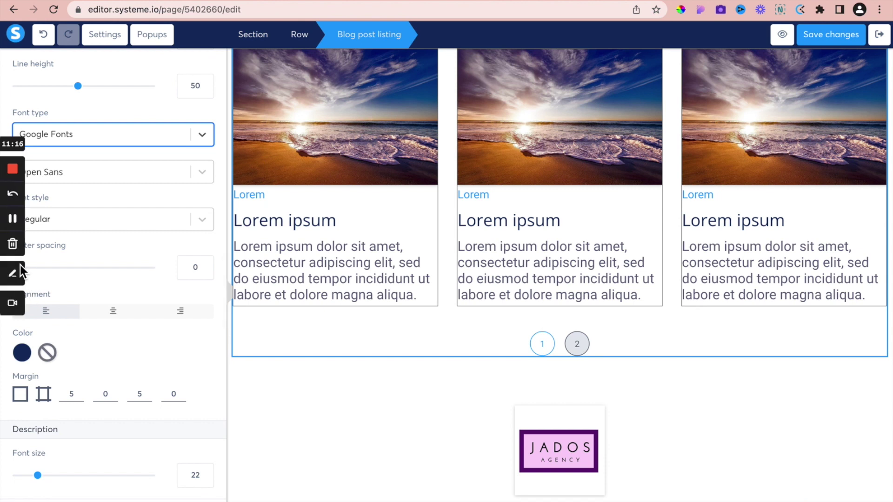
left_click(45, 268)
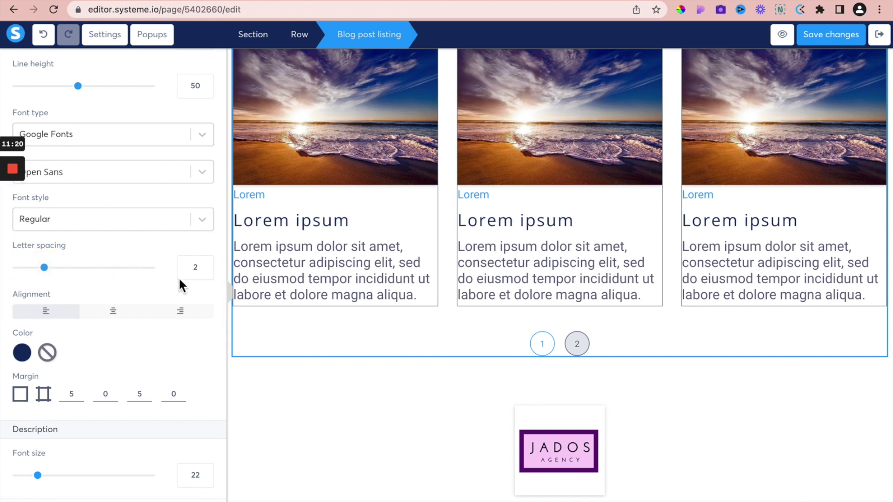
left_click(205, 272)
left_click(205, 273)
- Try centre and right alignment for the post titles and return them to left alignment
scroll(116, 323, "down", 1)
left_click(115, 279)
left_click(180, 275)
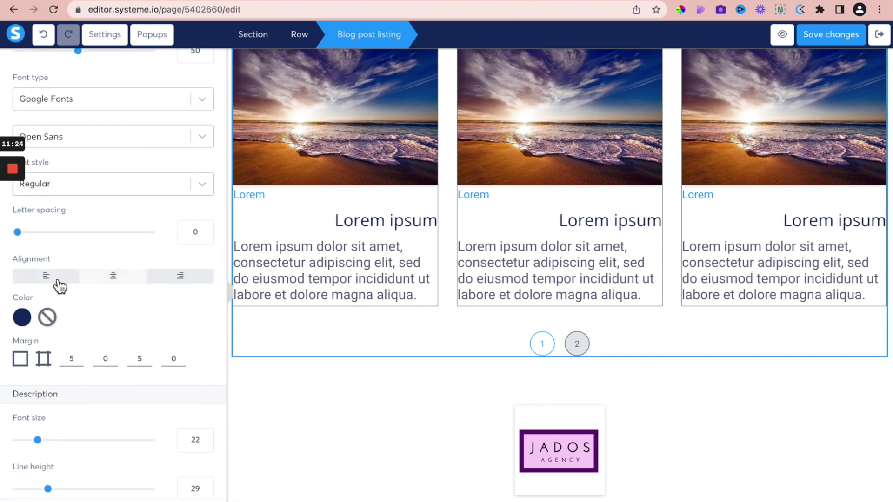
left_click(46, 275)
- Try adjusting the post titles' top, right and bottom margins individually and restore them to 5, 0 and 5
scroll(93, 312, "down", 1)
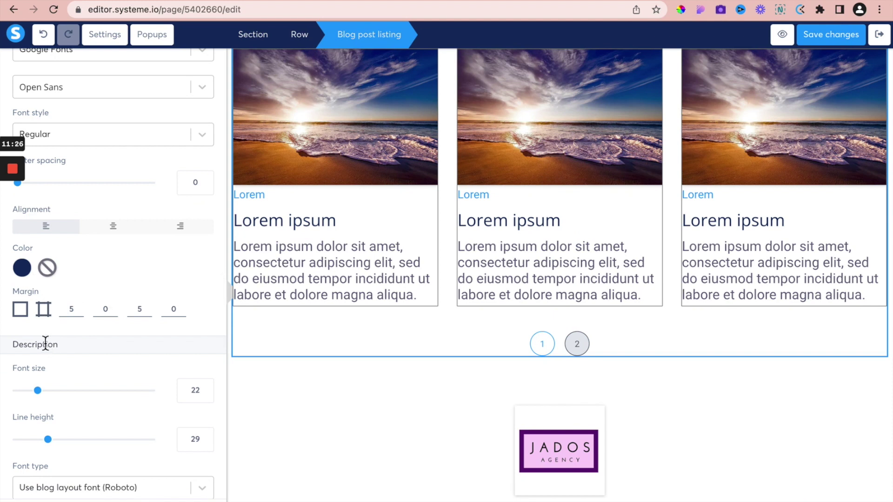
scroll(45, 340, "down", 1)
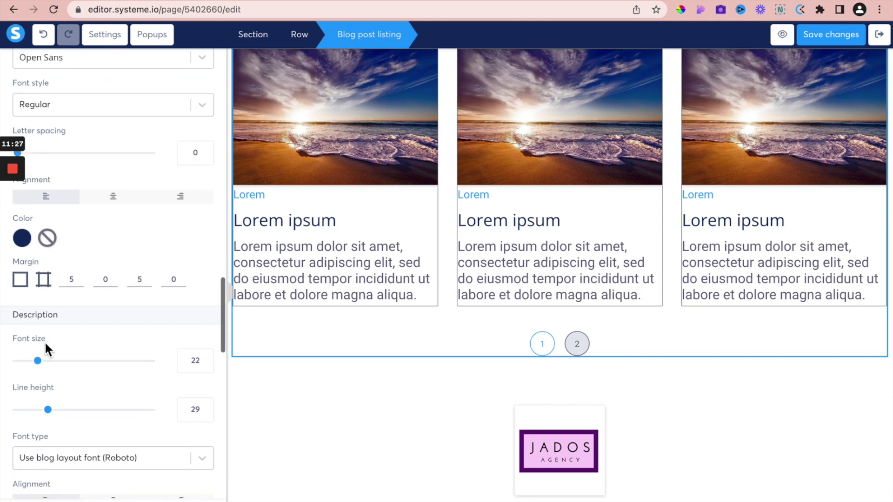
left_click(44, 281)
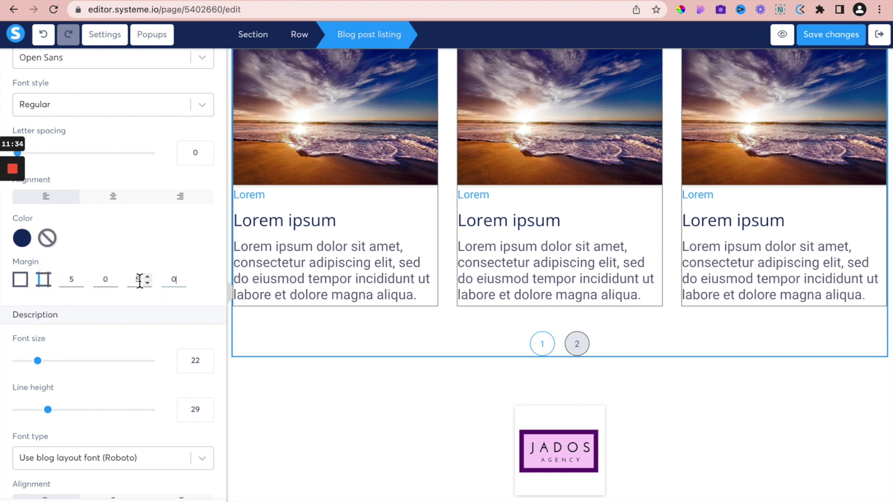
left_click(80, 277)
left_click(79, 283)
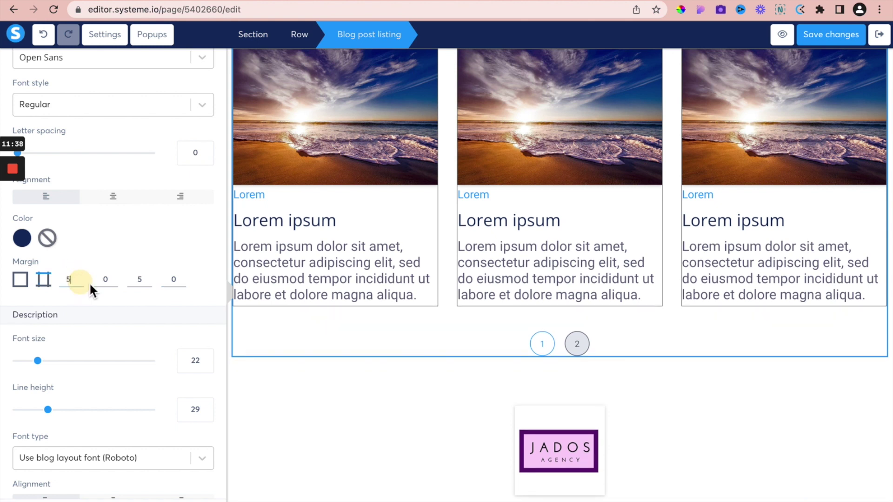
left_click(113, 277)
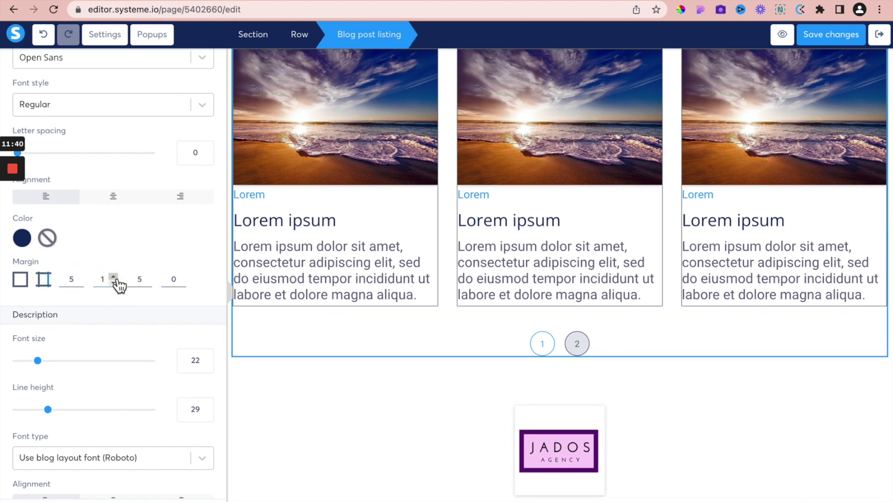
left_click(113, 282)
left_click(147, 277)
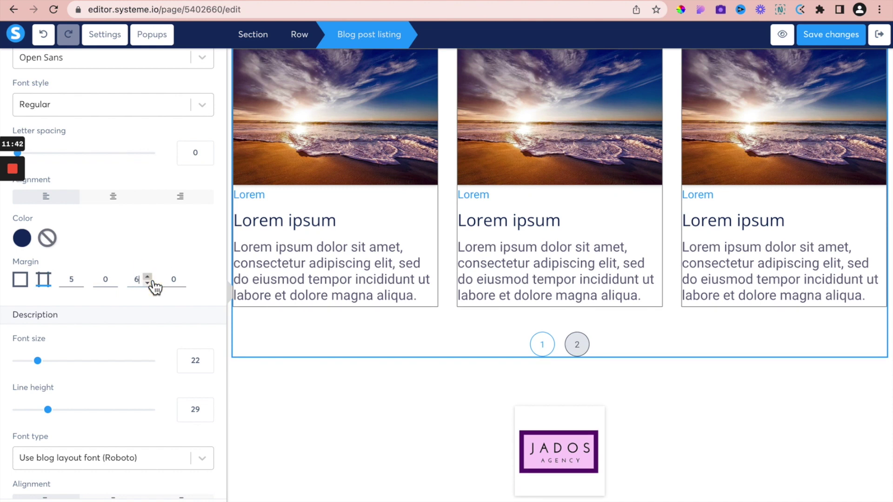
left_click(147, 283)
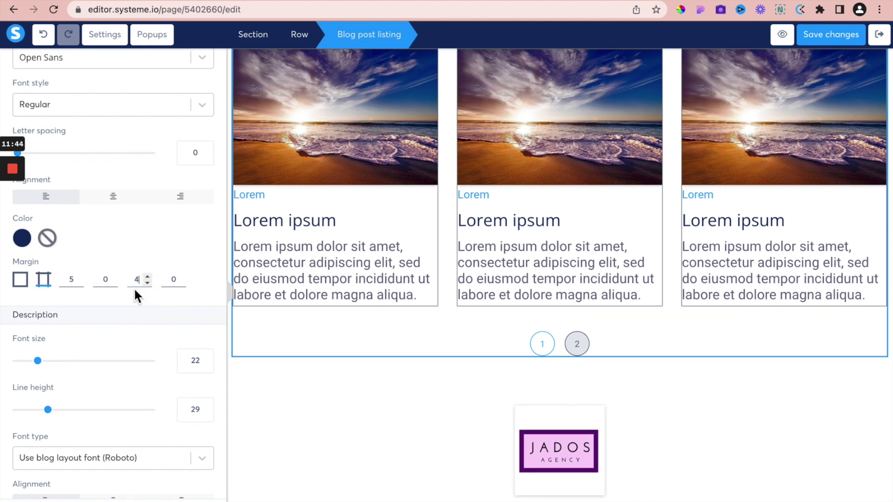
left_click(147, 278)
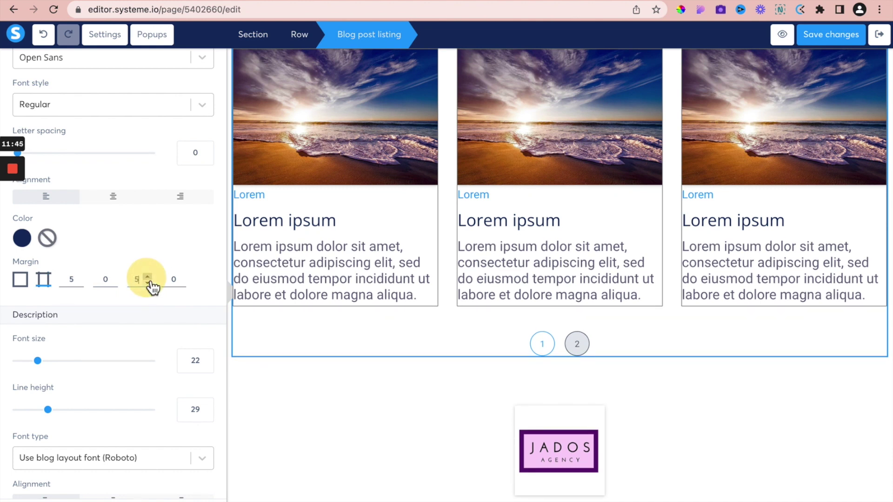
- Set the left margin of the post titles to 5
left_click(44, 283)
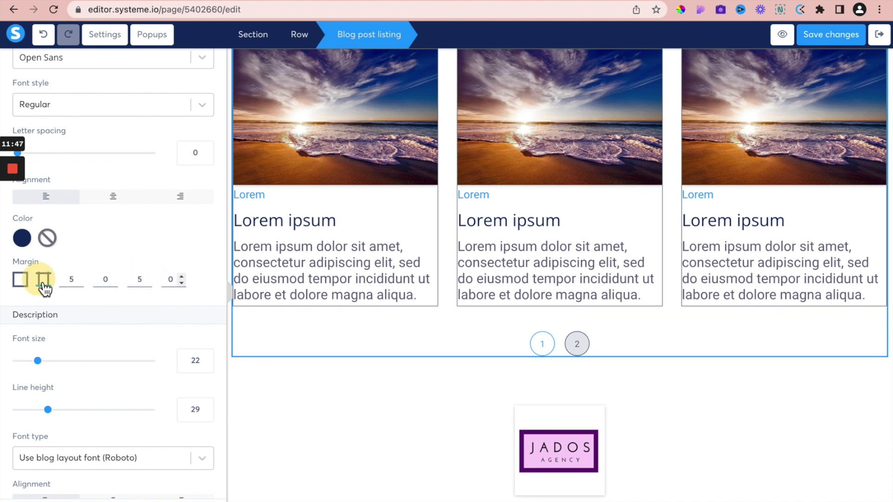
left_click(181, 277)
left_click(182, 277)
left_click(182, 277)
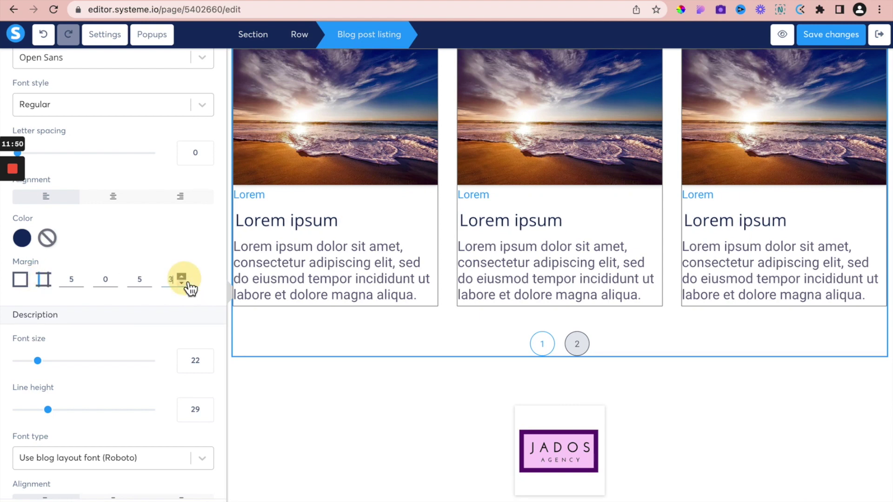
left_click(182, 277)
left_click(182, 278)
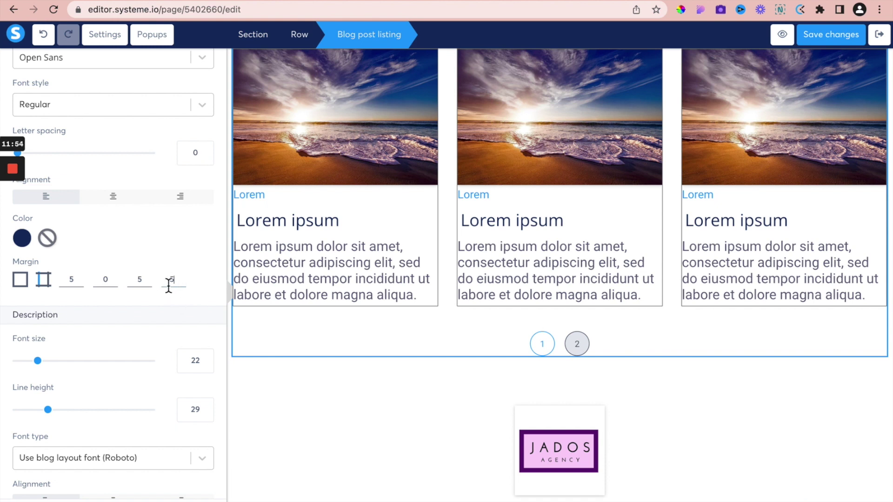
- Reduce the font size of the post descriptions to 20
scroll(152, 324, "down", 3)
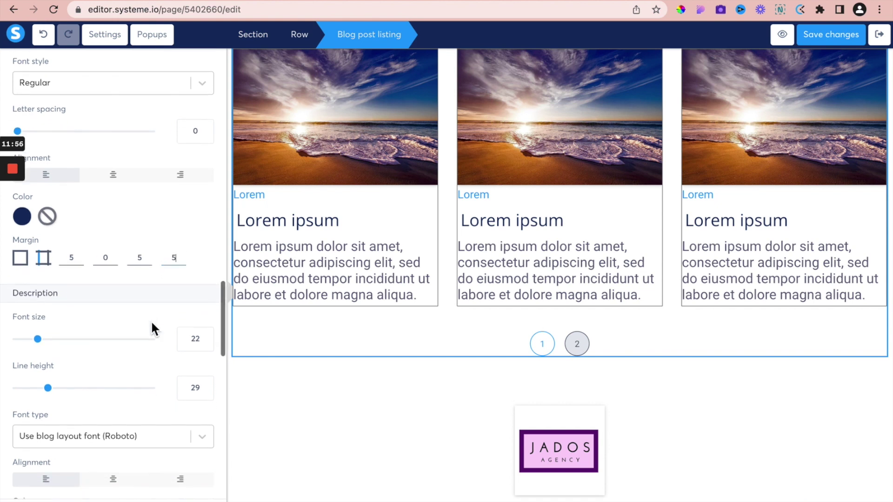
scroll(152, 325, "down", 1)
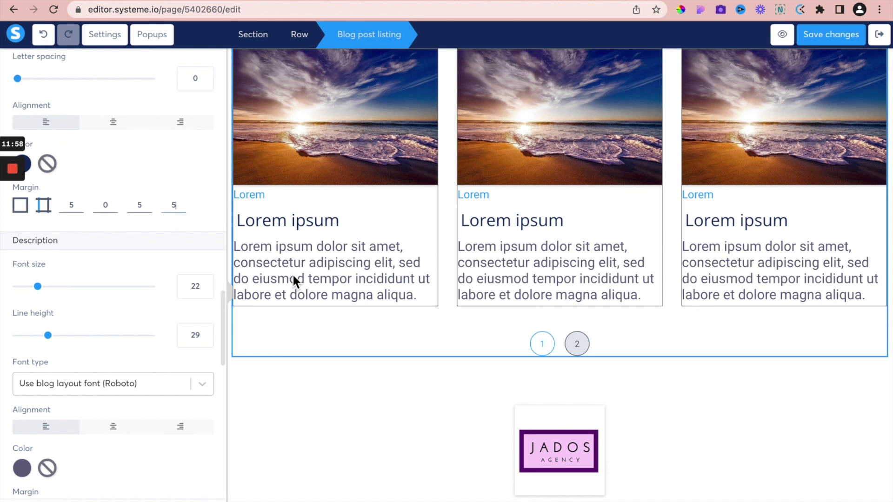
left_click(206, 293)
left_click(205, 291)
left_click(206, 291)
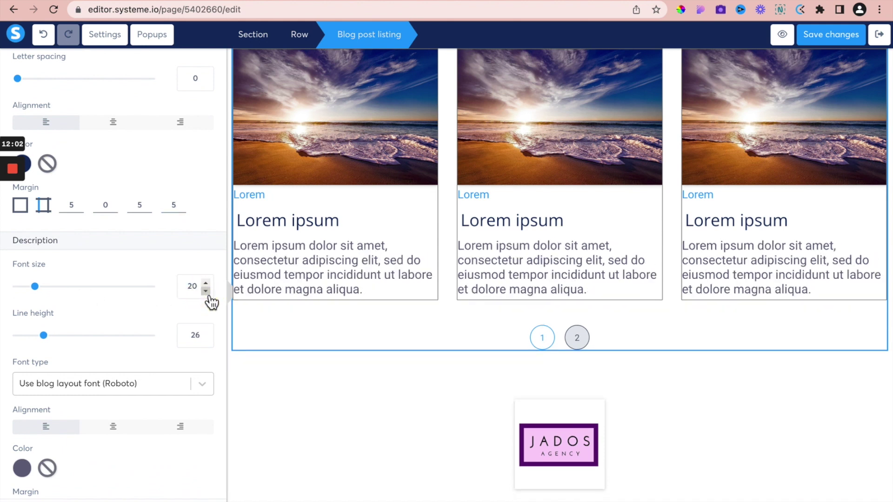
- Increase the line height of the post descriptions to 28
scroll(167, 353, "down", 1)
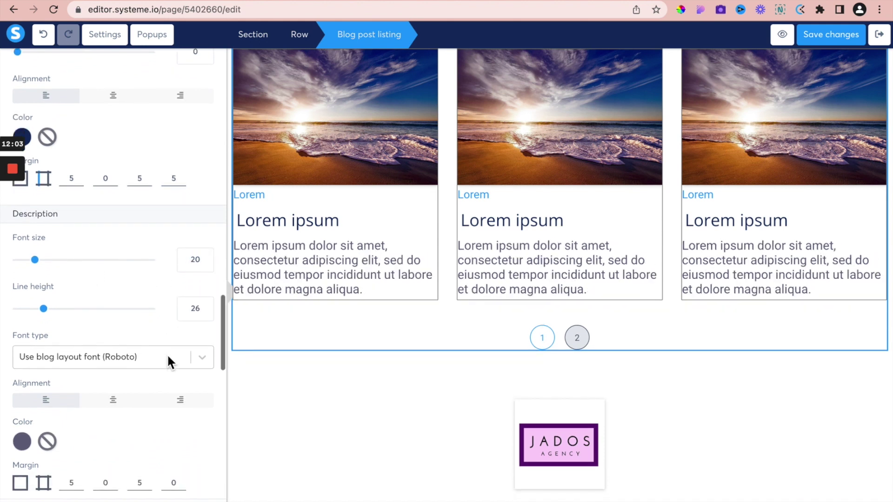
left_click(205, 306)
left_click(206, 306)
- Try centre alignment for the post descriptions and return them to left alignment
scroll(158, 339, "down", 3)
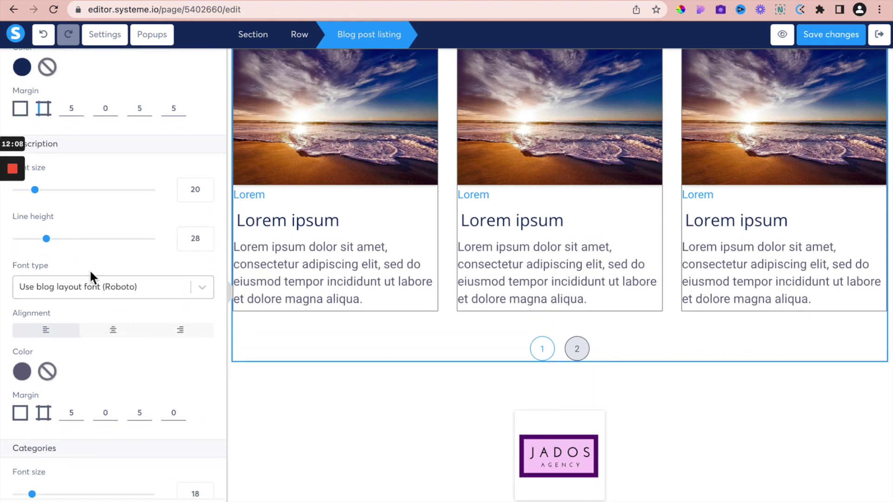
scroll(150, 307, "down", 3)
left_click(116, 243)
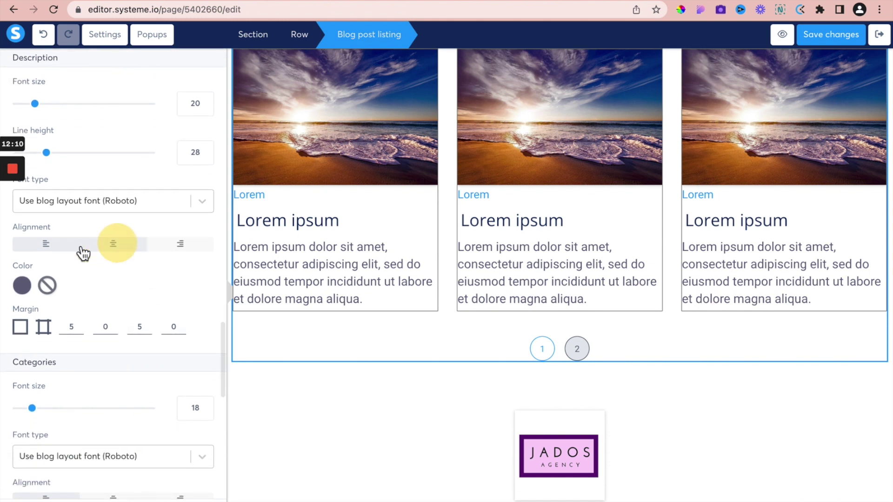
left_click(65, 247)
- Set the left margin of the post descriptions to 5
scroll(133, 295, "down", 2)
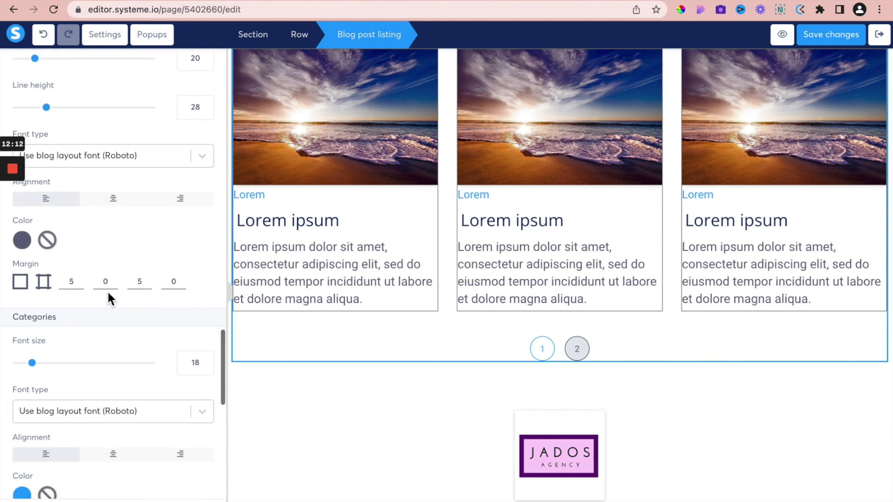
left_click(45, 283)
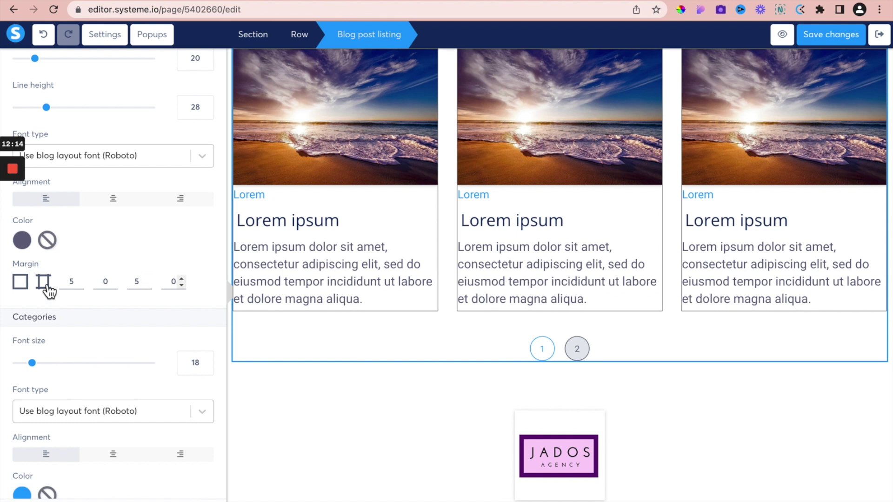
left_click(46, 284)
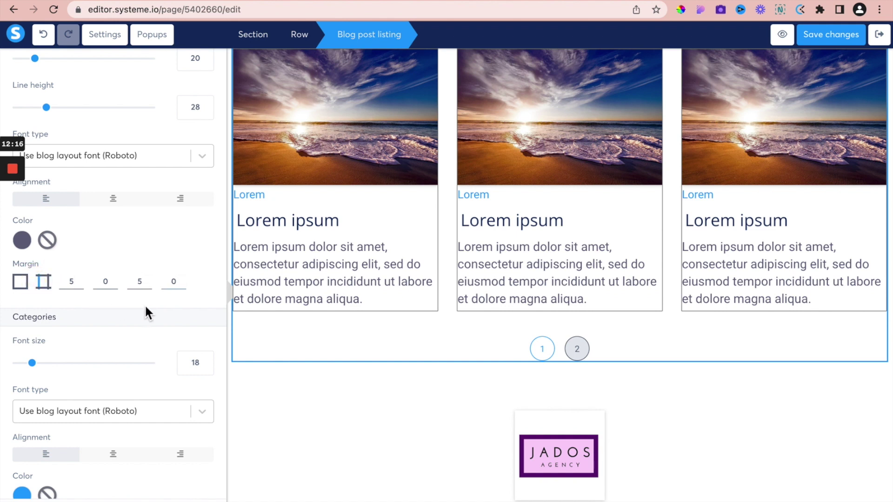
left_click(181, 279)
left_click(181, 279)
left_click(181, 278)
left_click(182, 279)
left_click(182, 278)
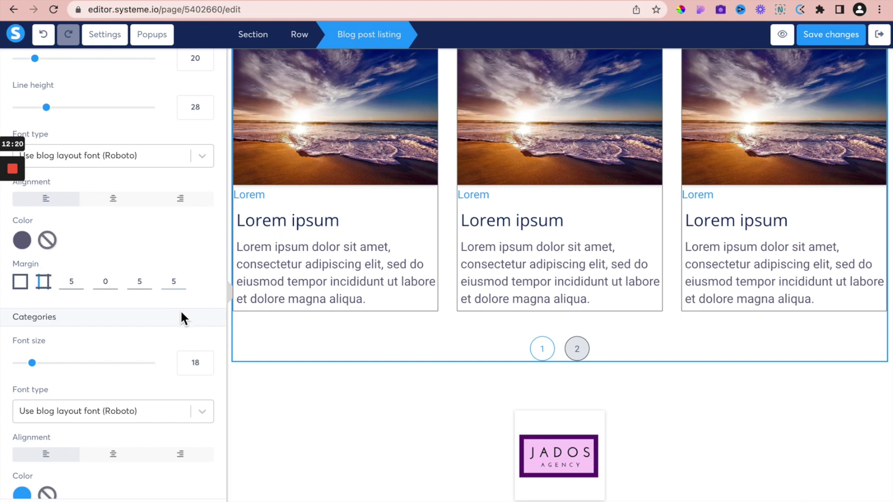
- Reduce the font size of the post categories to 16
scroll(181, 310, "down", 5)
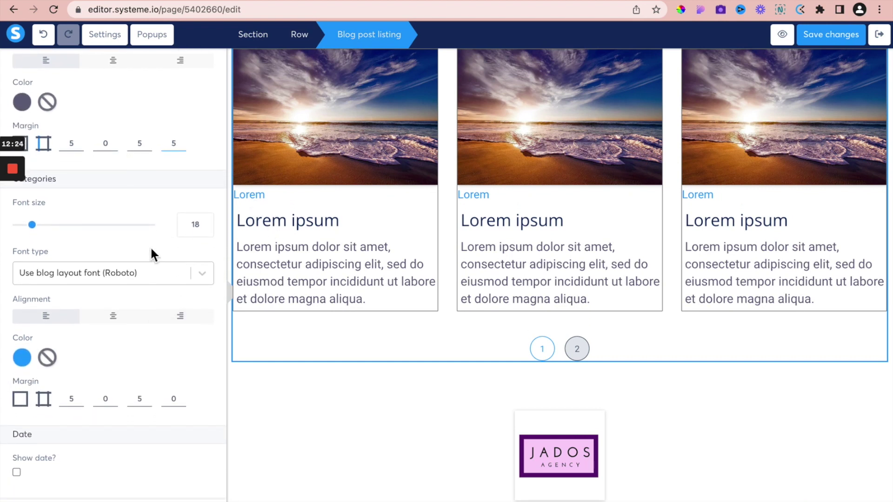
left_click(206, 229)
left_click(206, 229)
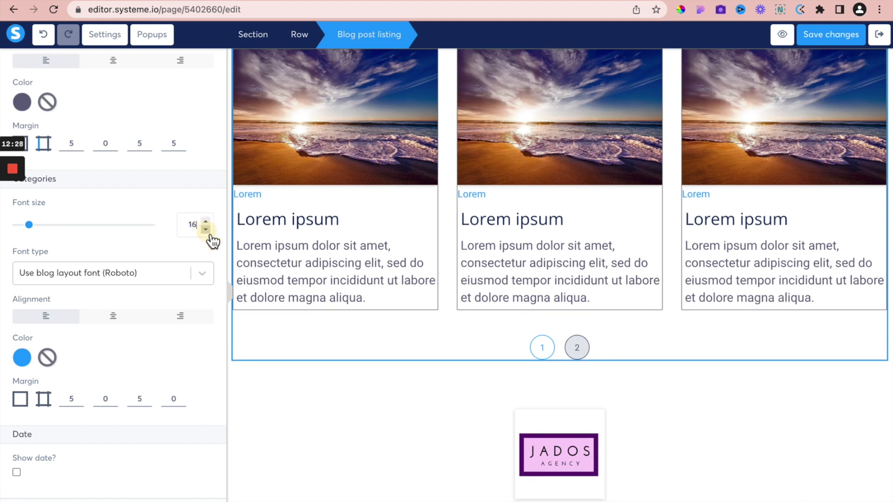
- Try centre alignment for the post categories and return them to left alignment
scroll(155, 273, "down", 2)
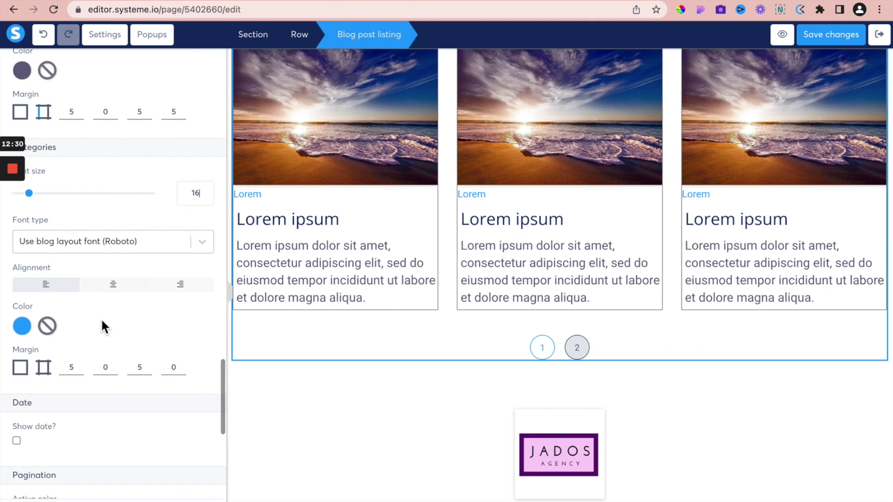
scroll(101, 318, "down", 1)
left_click(110, 261)
left_click(70, 260)
- Set the left margin of the post categories to 5
scroll(103, 409, "down", 1)
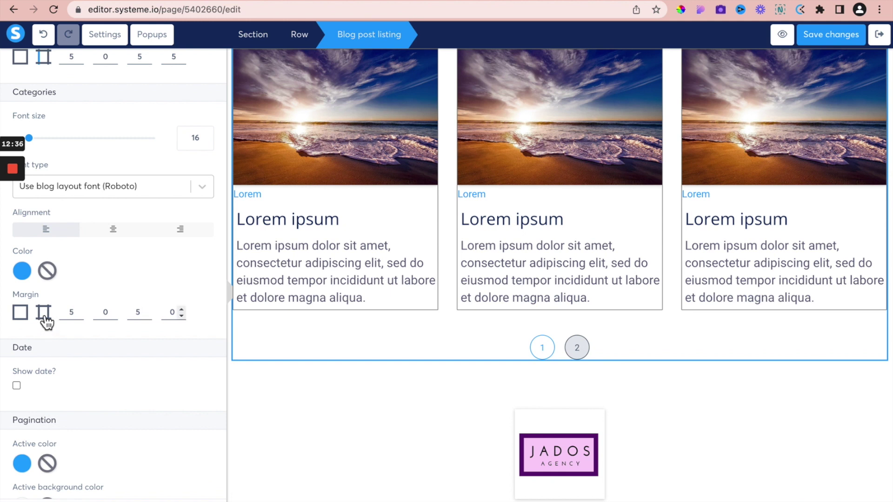
left_click(44, 314)
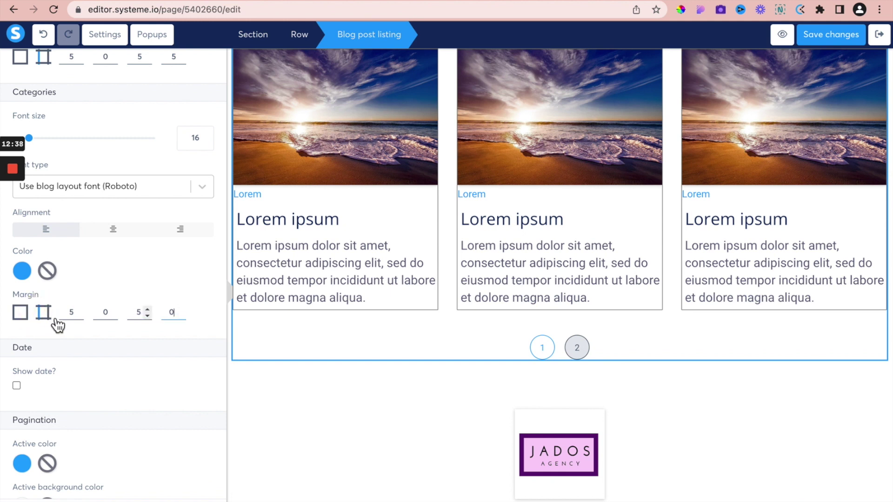
left_click(181, 310)
left_click(182, 309)
left_click(181, 309)
left_click(181, 310)
left_click(182, 309)
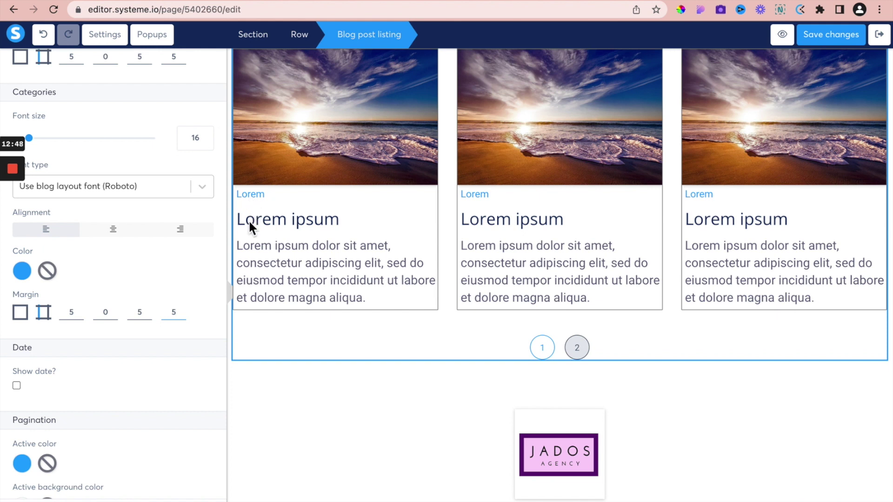
- Increase the top margin of the post categories to 10
key("shift+Tab")
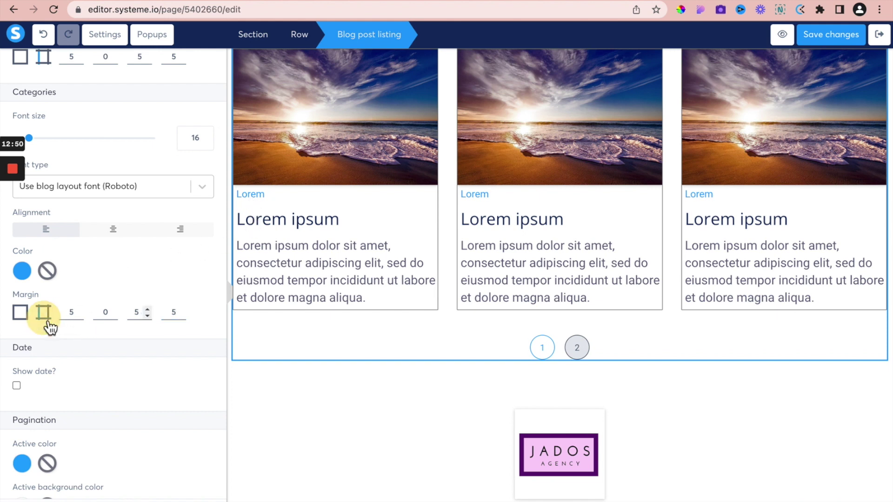
key("shift+Tab")
key("shift+Tab")
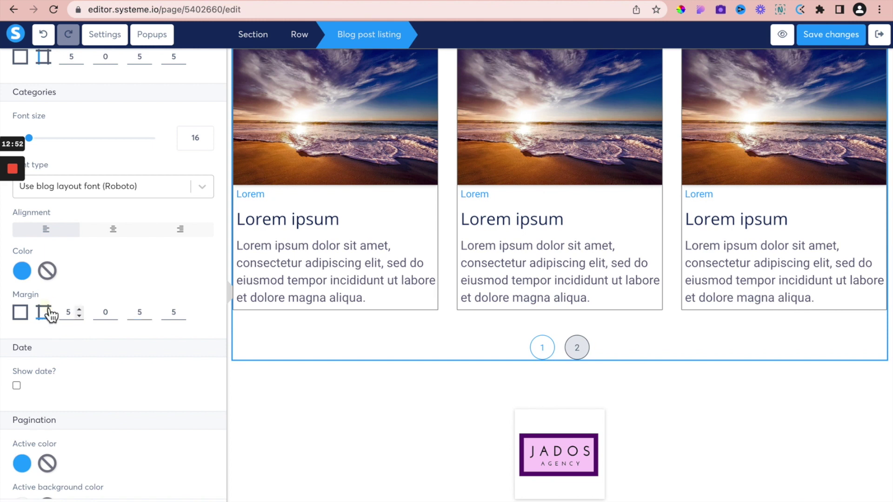
left_click(83, 311)
left_click(83, 312)
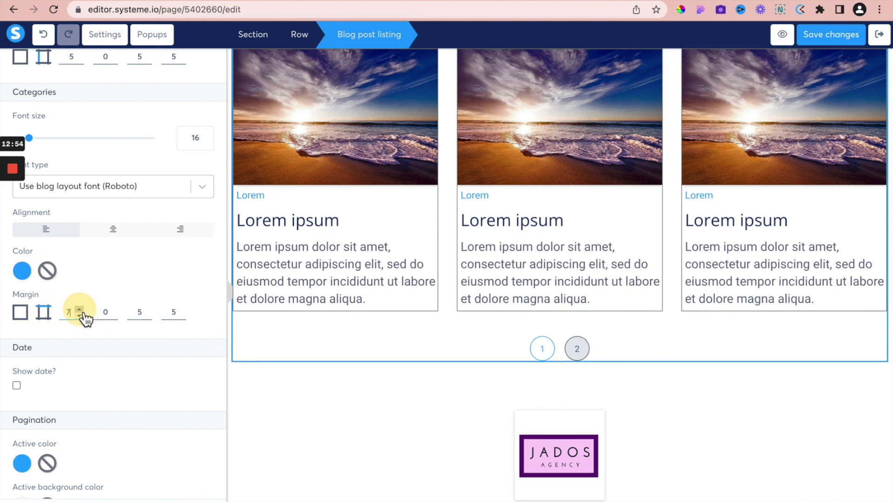
left_click(83, 312)
left_click(83, 311)
left_click(83, 312)
- Try showing the date on the listed posts and hide it again
scroll(110, 350, "down", 3)
mouse_move(18, 303)
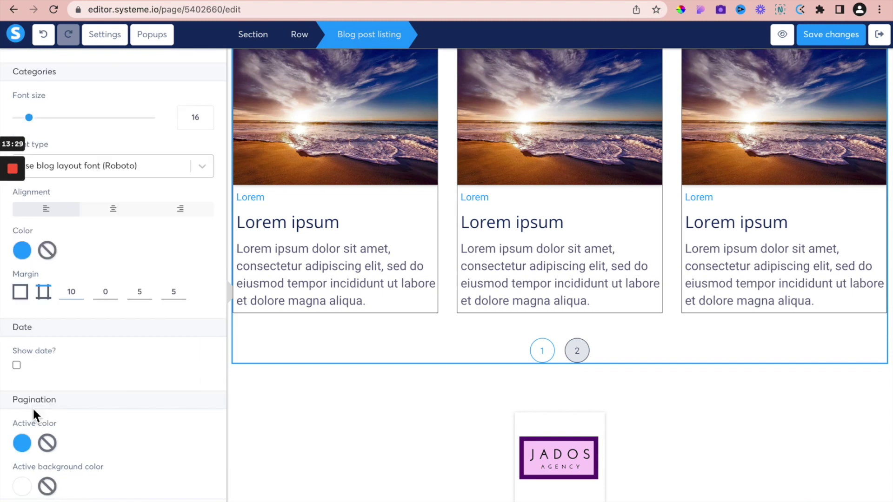
left_click(16, 366)
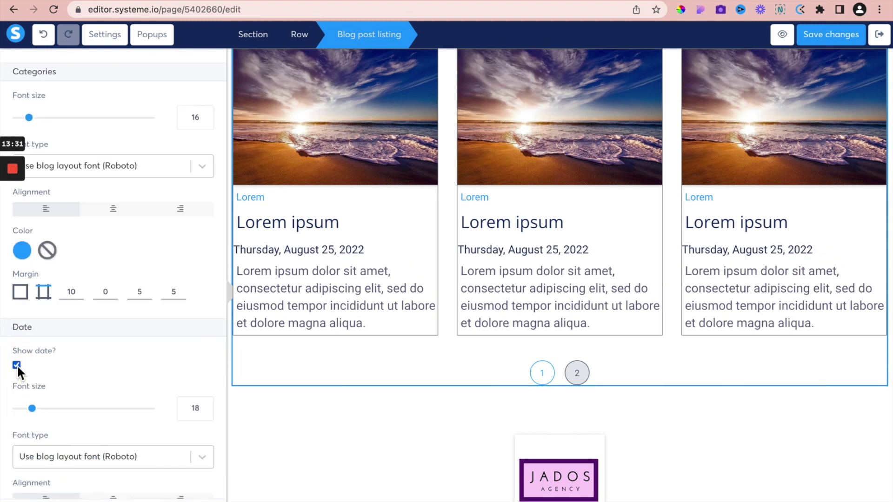
left_click(17, 364)
- Set the pagination's active colour to white (FFFFFF)
scroll(51, 393, "down", 1)
scroll(52, 394, "down", 2)
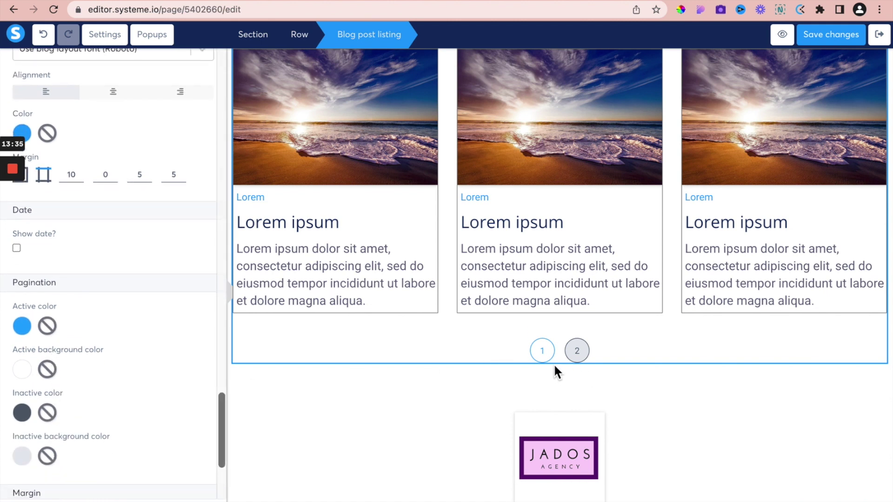
scroll(76, 356, "down", 1)
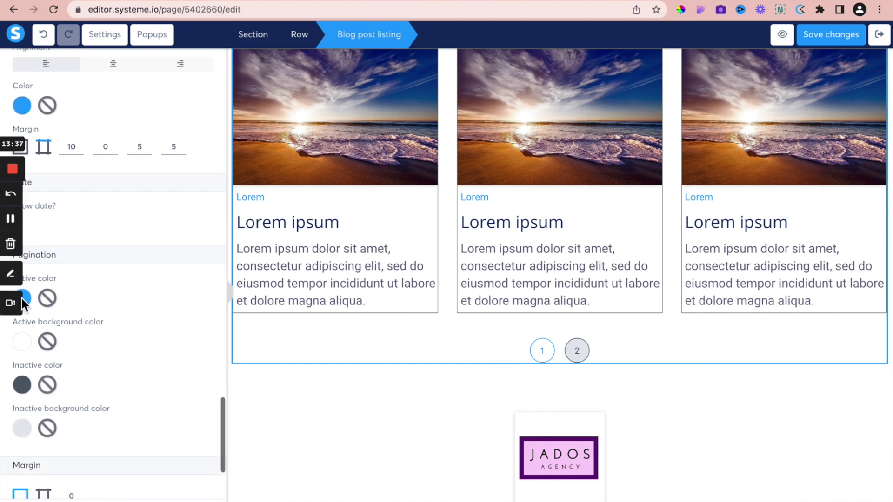
scroll(40, 312, "up", 1)
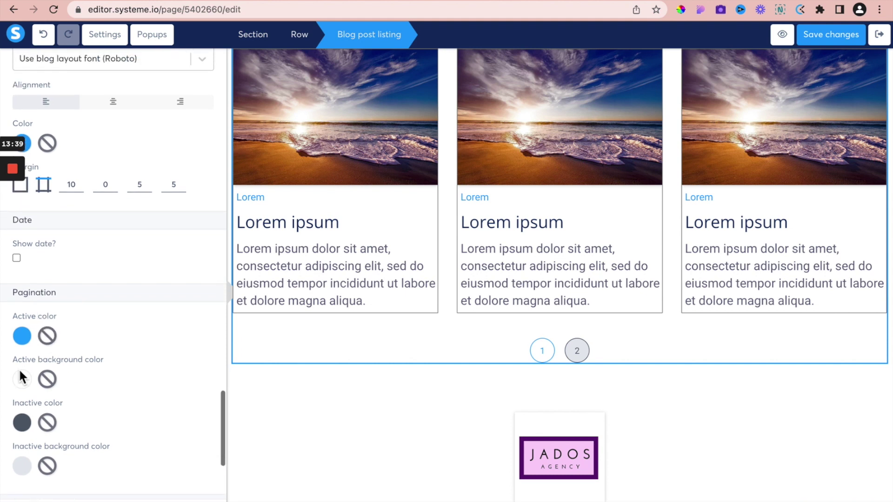
left_click(24, 337)
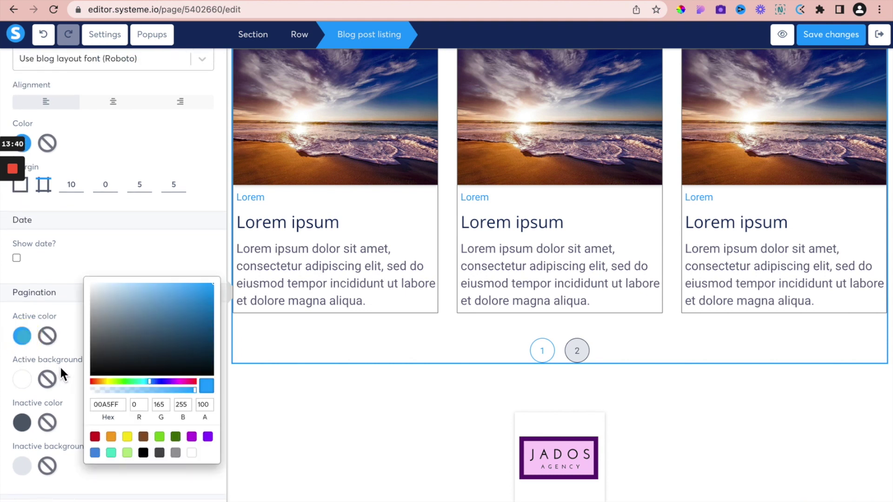
left_click(192, 454)
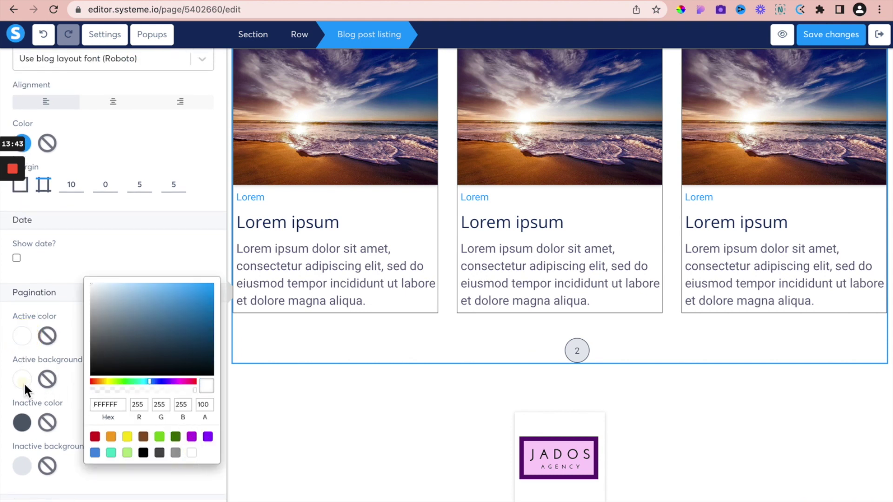
- Set the pagination's active background colour to purple (9013FE)
left_click(24, 382)
left_click(24, 378)
scroll(153, 456, "down", 1)
left_click(208, 456)
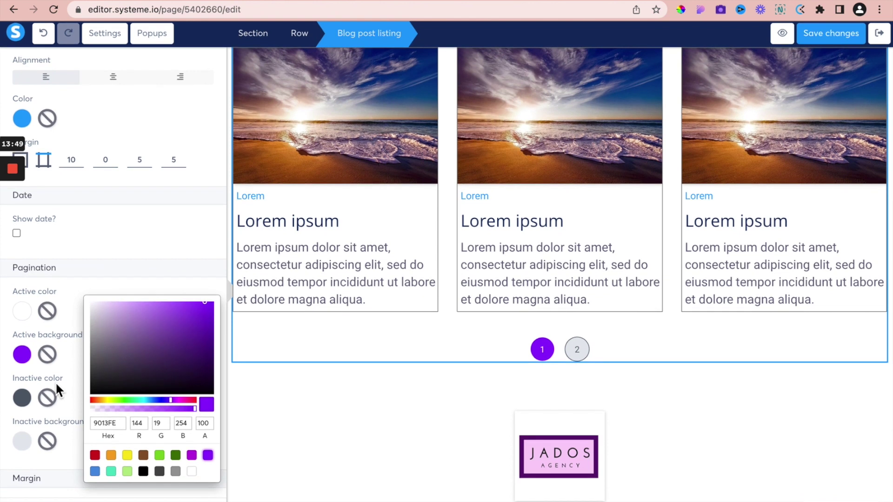
left_click(55, 382)
- Save the blog post listing as a reusable master block titled "Jados Blog Post listing"
scroll(77, 437, "down", 4)
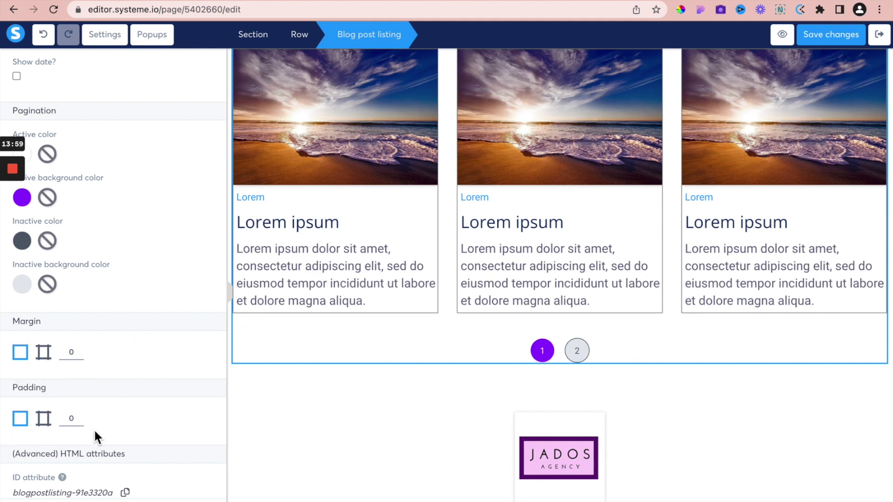
scroll(94, 429, "up", 15)
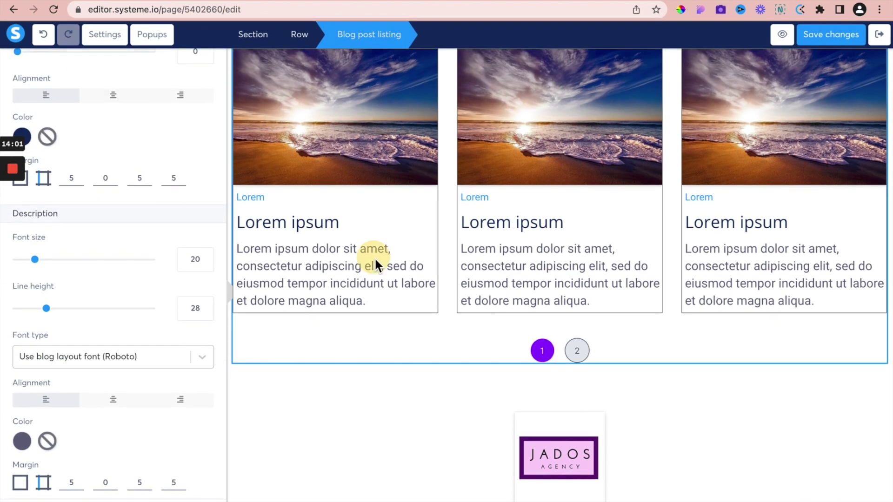
scroll(375, 257, "up", 8)
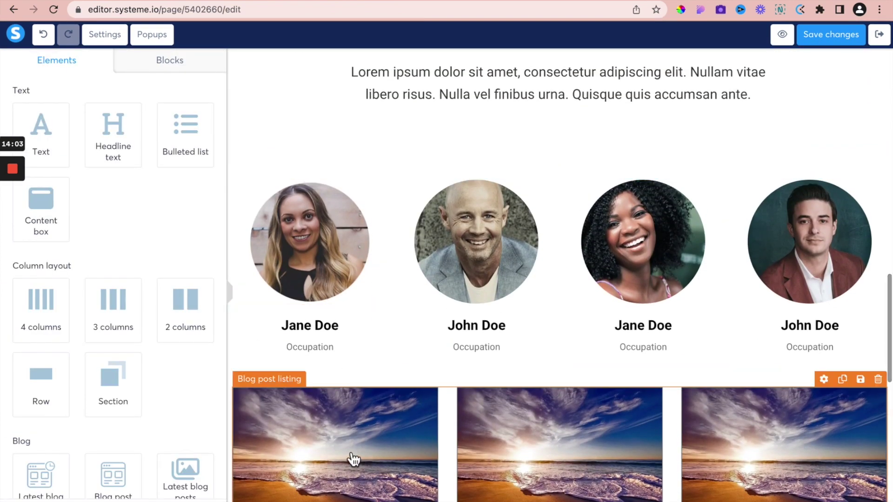
scroll(354, 459, "down", 5)
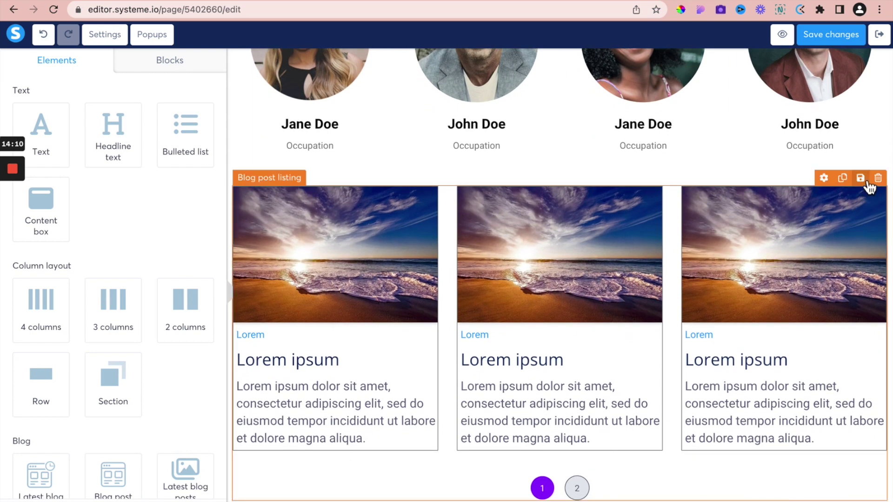
scroll(668, 371, "down", 3)
scroll(667, 371, "up", 3)
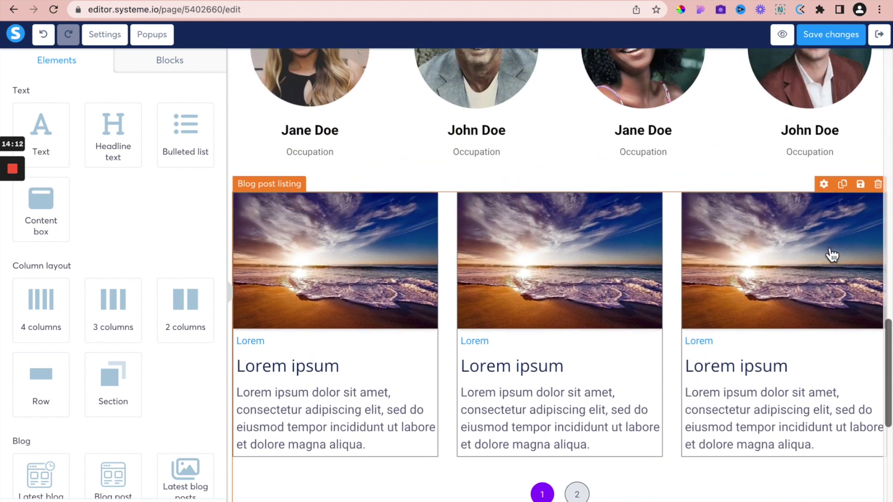
left_click(860, 184)
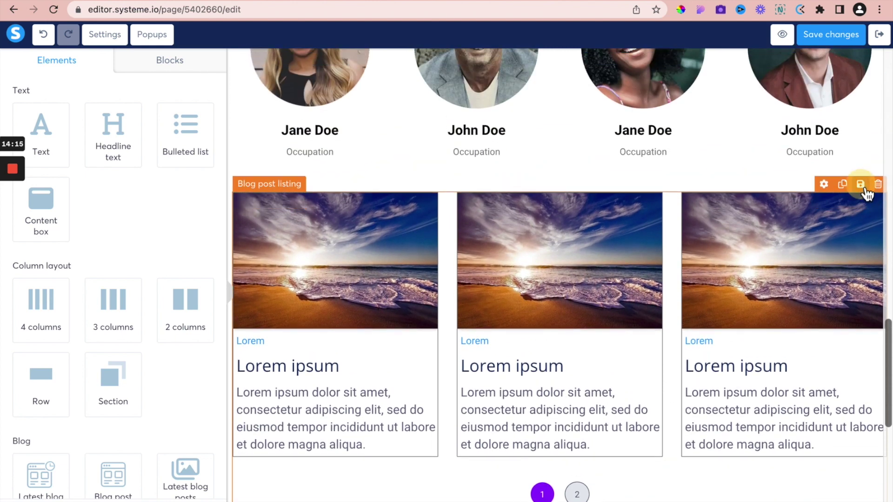
left_click(238, 129)
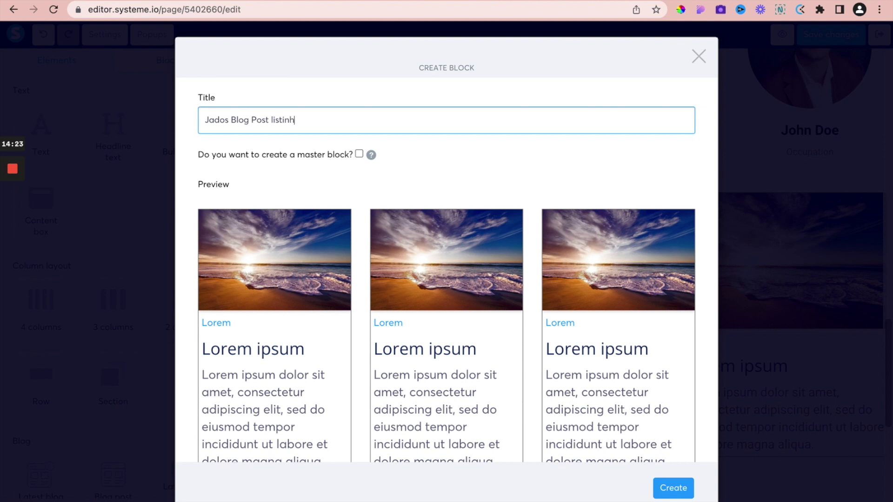
left_click(359, 154)
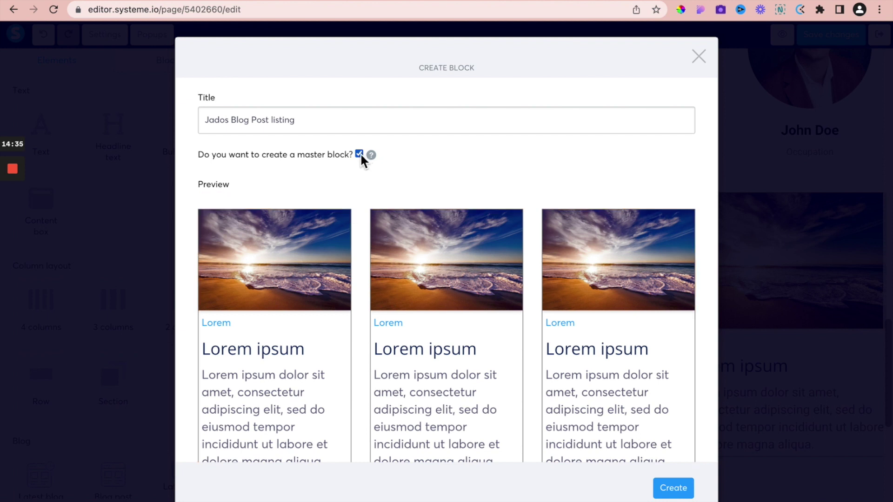
left_click(375, 159)
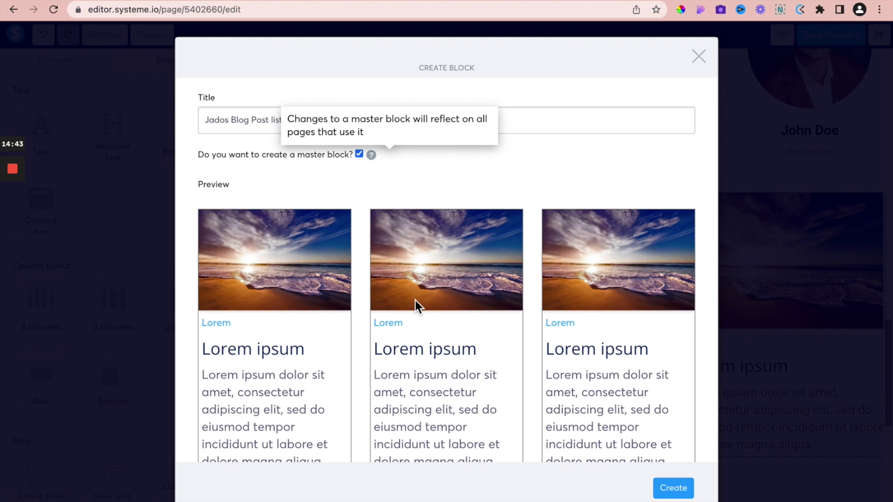
left_click(672, 495)
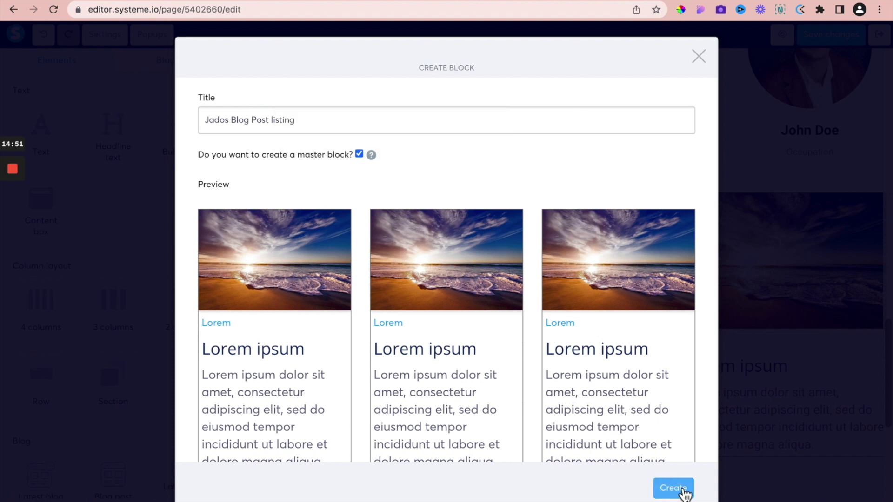
left_click(681, 496)
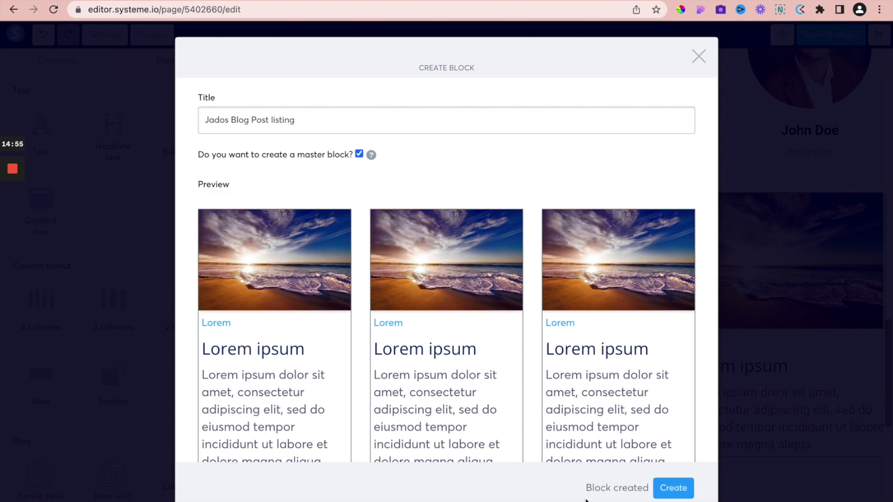
- Insert the opt-in form block "Headline, text, and single input form on background image" between the blog post listing and the footer
scroll(633, 332, "down", 5)
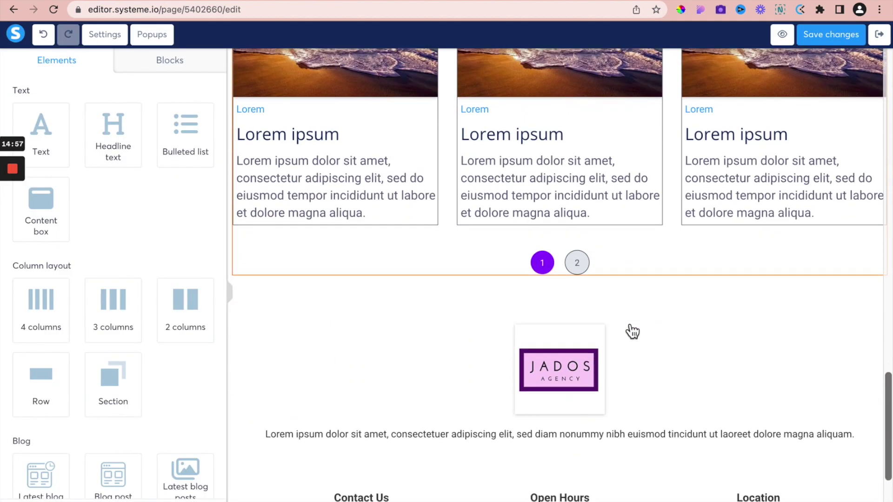
scroll(633, 332, "up", 10)
scroll(633, 333, "down", 6)
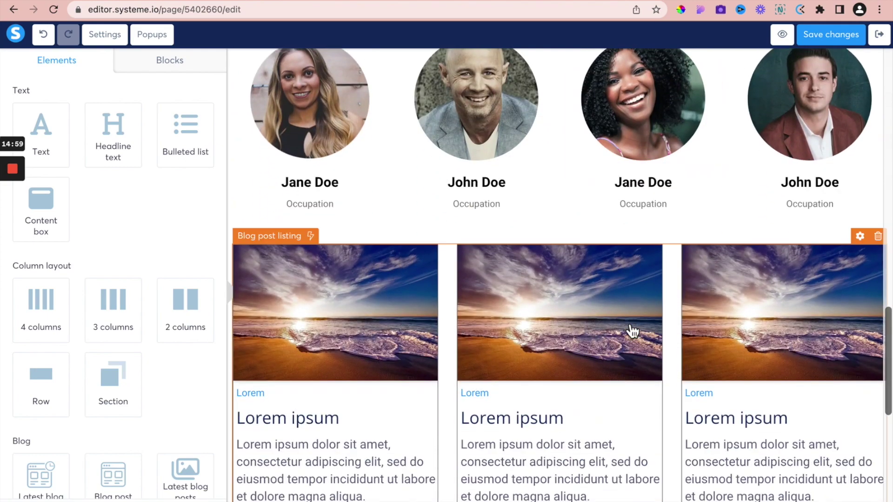
scroll(633, 332, "up", 7)
scroll(633, 332, "up", 10)
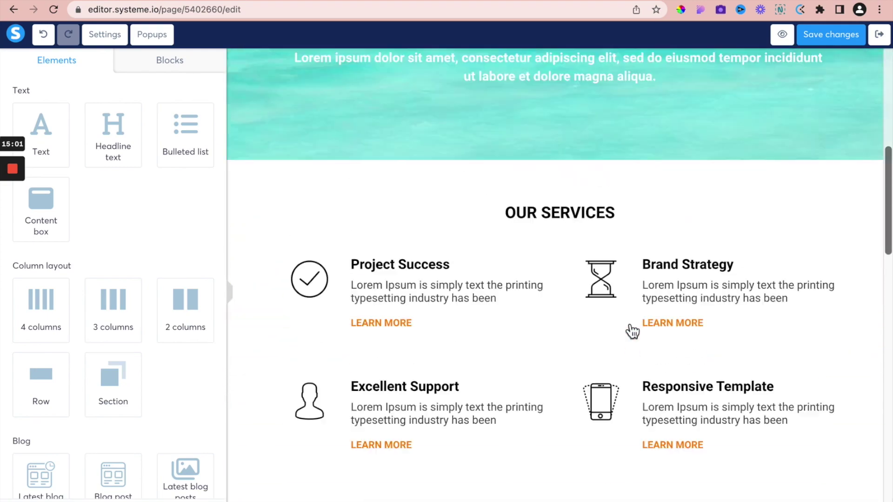
scroll(633, 332, "down", 12)
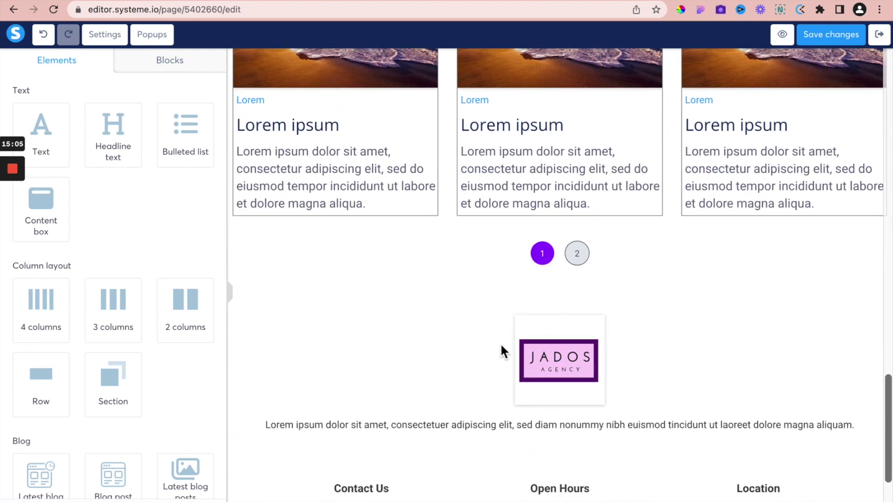
left_click(166, 70)
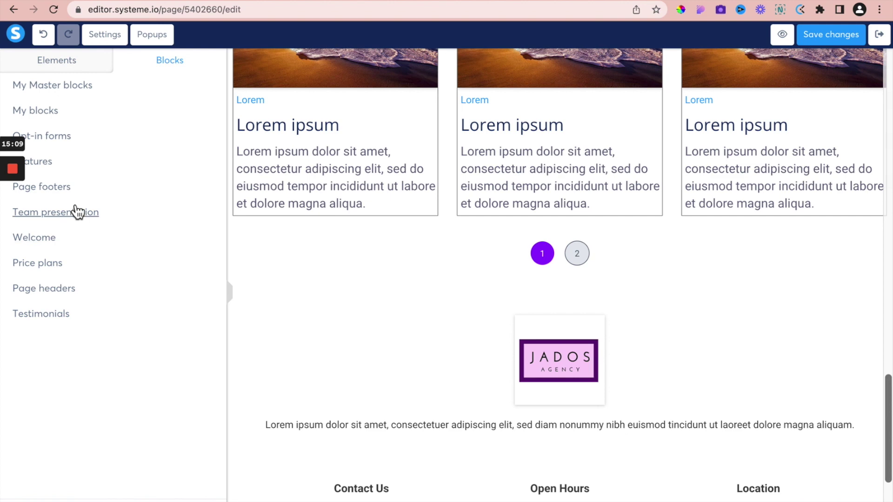
left_click(68, 144)
scroll(136, 412, "down", 6)
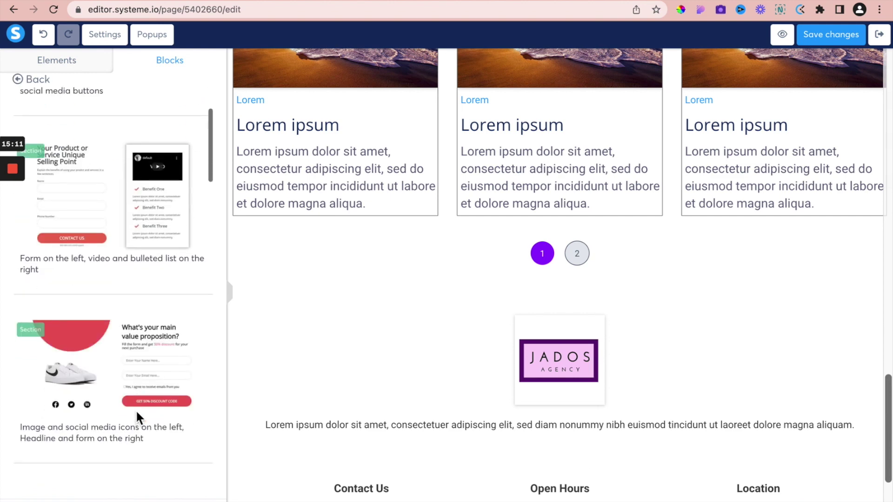
scroll(140, 418, "down", 10)
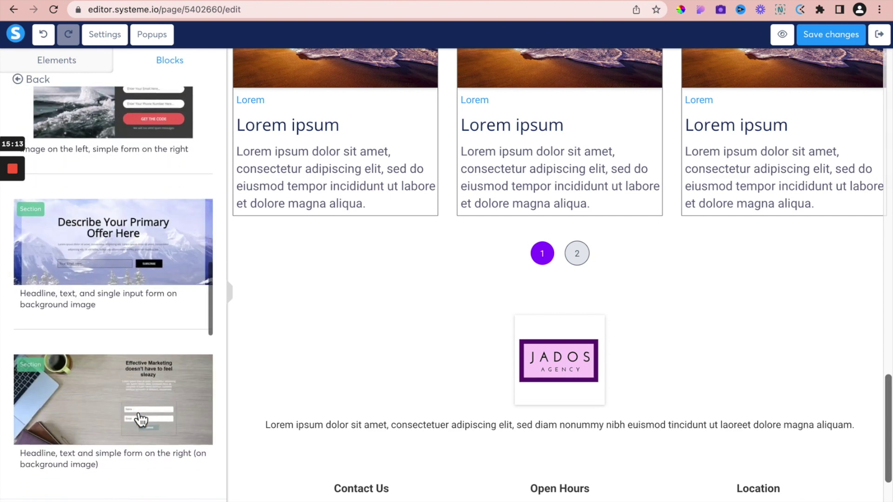
left_click_drag(131, 255, 319, 300)
scroll(405, 305, "down", 10)
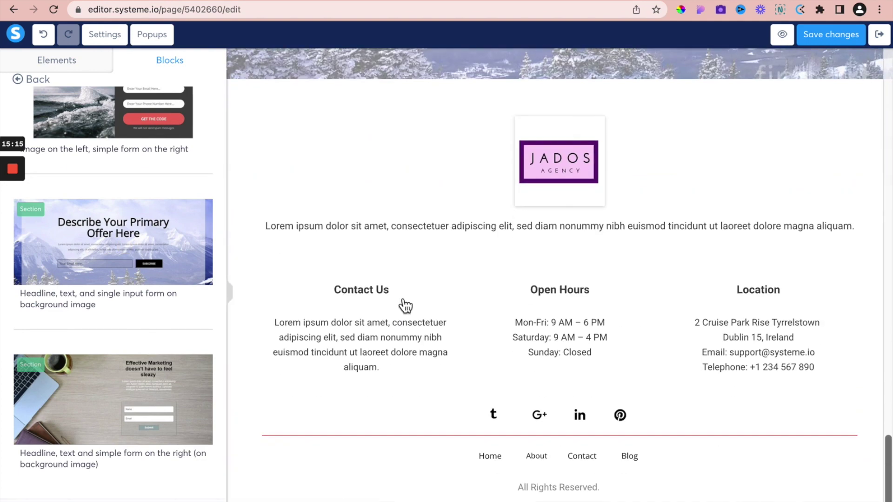
scroll(405, 305, "up", 10)
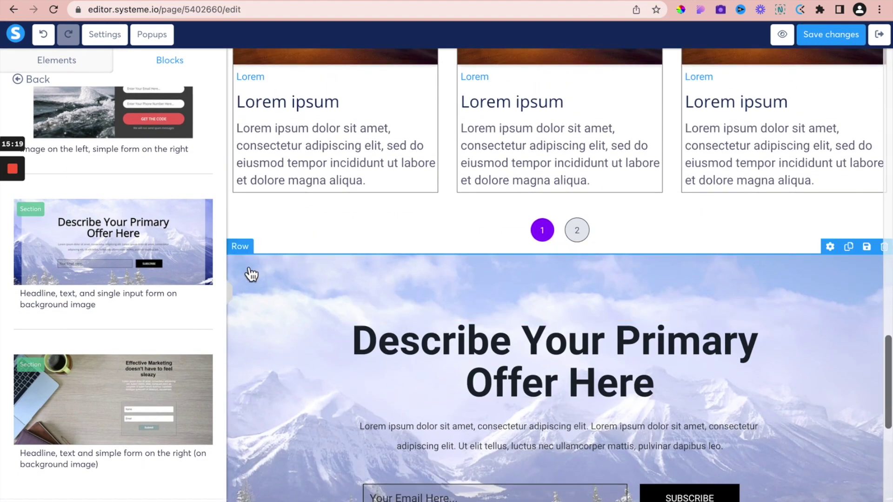
- Save the Home page changes and open the page's preview
left_click(836, 35)
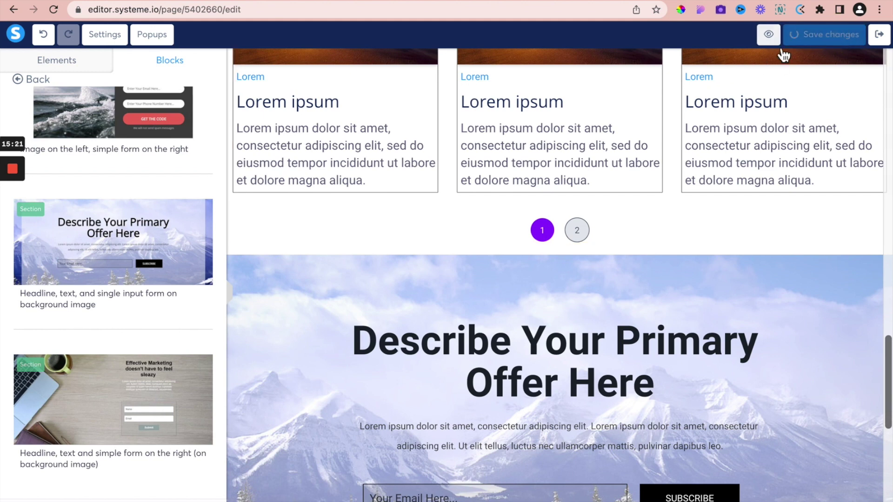
left_click(786, 41)
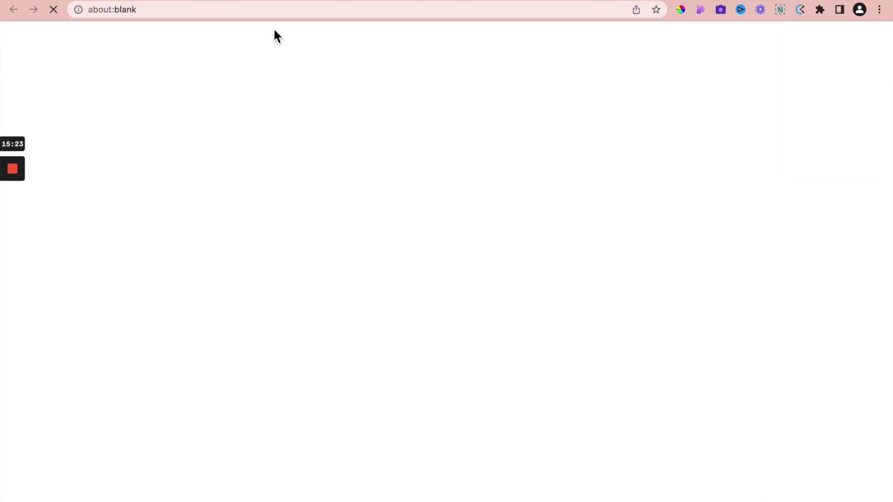
scroll(337, 297, "down", 10)
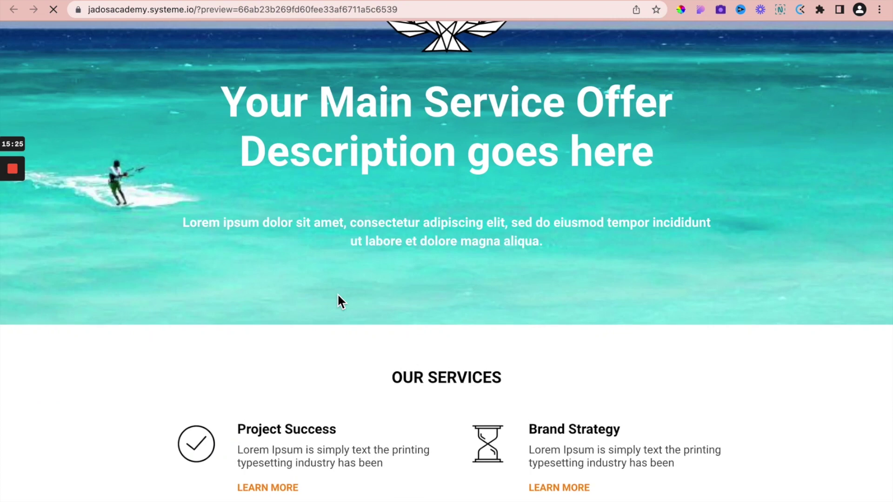
scroll(337, 301, "up", 10)
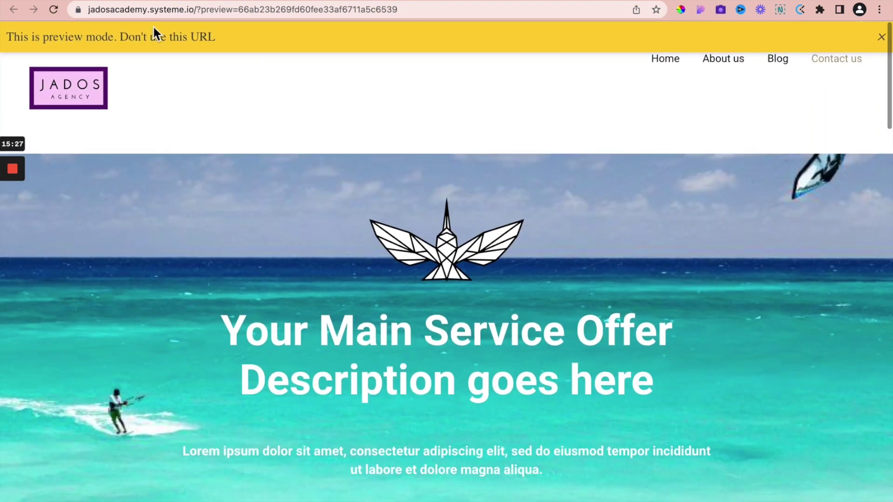
- Load the live Home page at jadosacademy.systeme.io without the preview parameter and examine its sections down to the footer
left_click(195, 9)
left_click_drag(230, 9, 535, 1)
key("BackSpace")
key("Return")
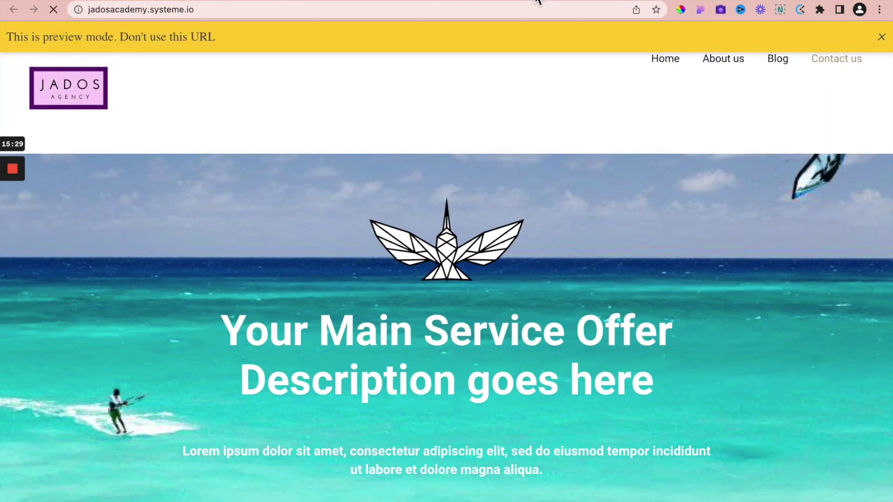
scroll(666, 339, "down", 1)
scroll(668, 336, "up", 1)
scroll(667, 337, "down", 20)
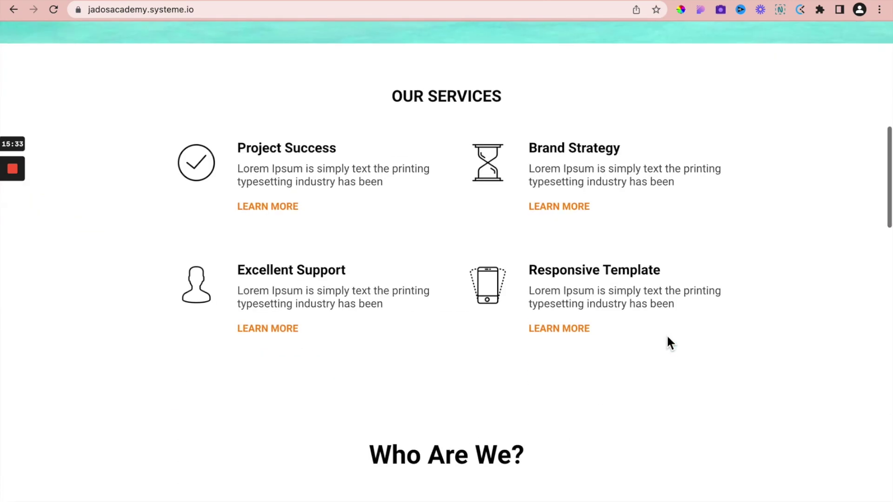
scroll(667, 341, "down", 12)
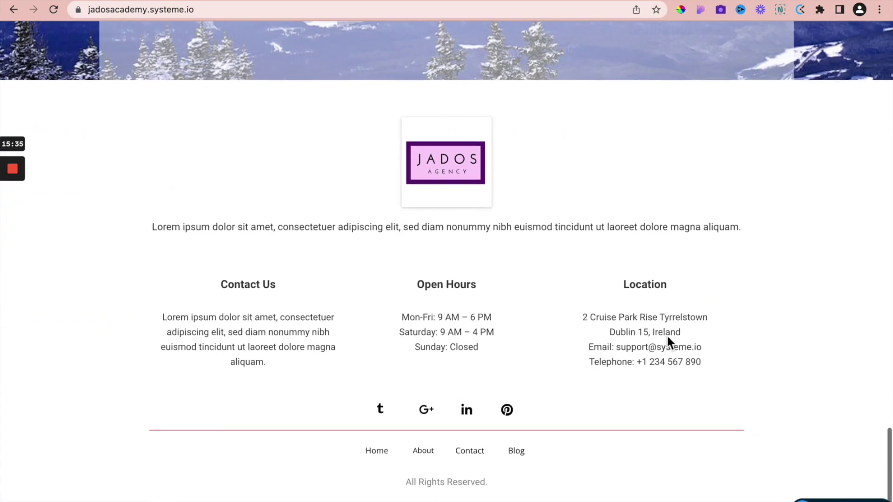
scroll(667, 341, "up", 15)
scroll(666, 334, "up", 20)
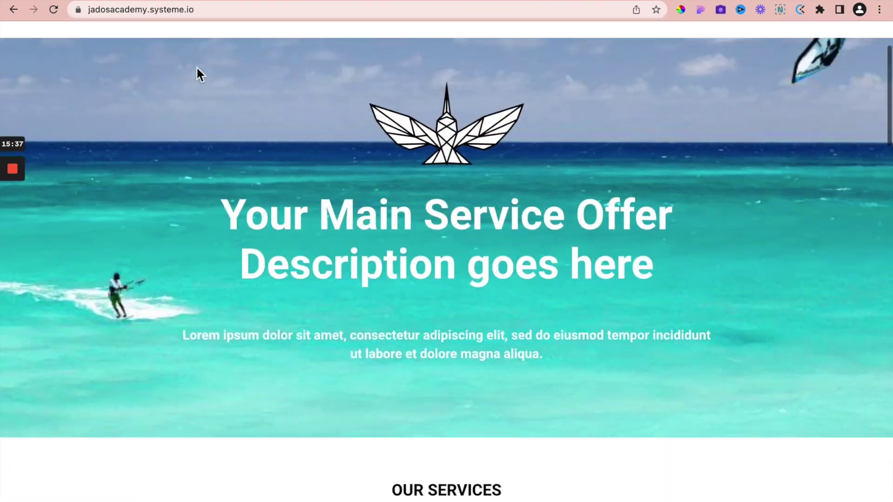
- Close the live page, exit the Home page editor and open the Post list page for editing
key("super+w")
scroll(654, 269, "up", 10)
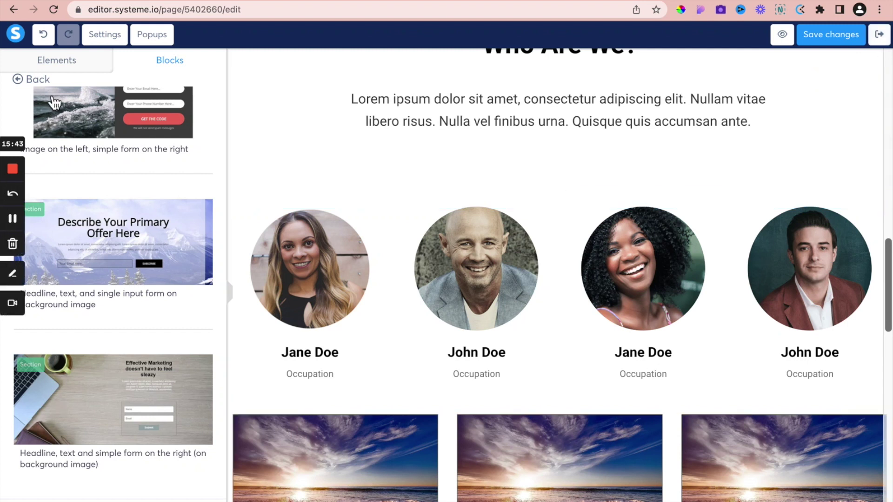
left_click(76, 60)
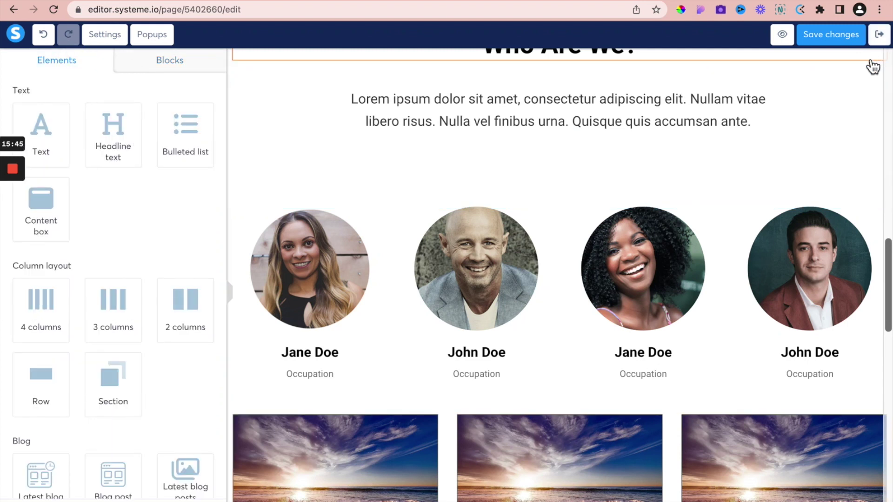
left_click(881, 36)
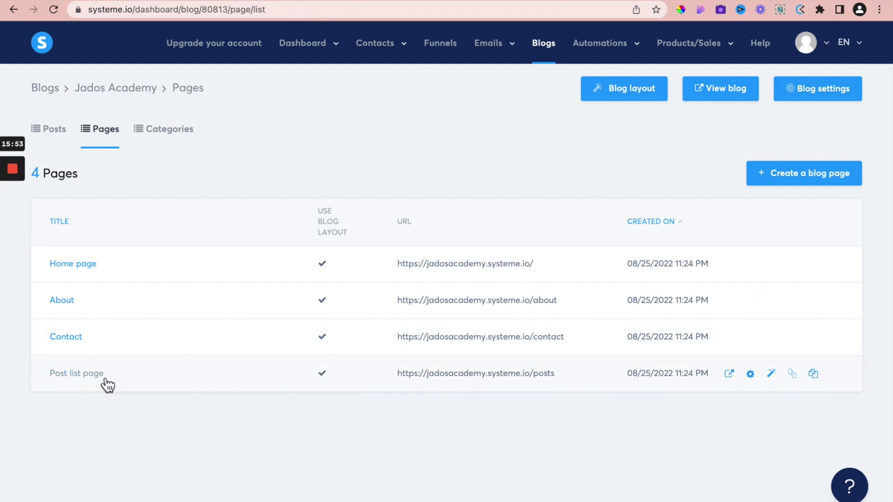
left_click(772, 375)
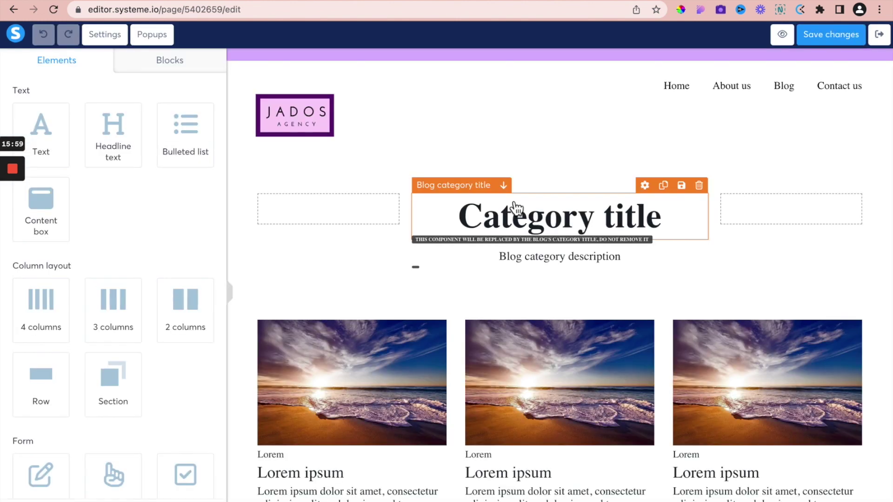
- Insert the "Jados Blog Post listing" master block between the category description and the existing post listing
scroll(494, 358, "down", 15)
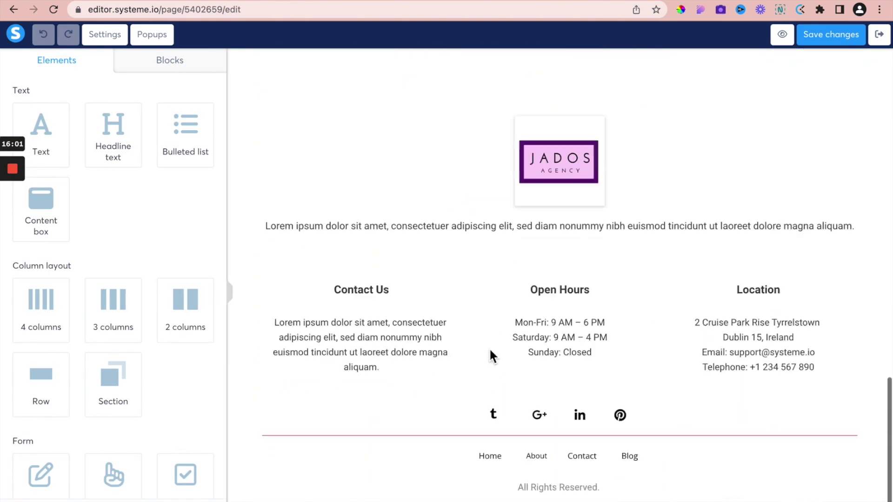
scroll(494, 358, "up", 8)
scroll(493, 358, "up", 6)
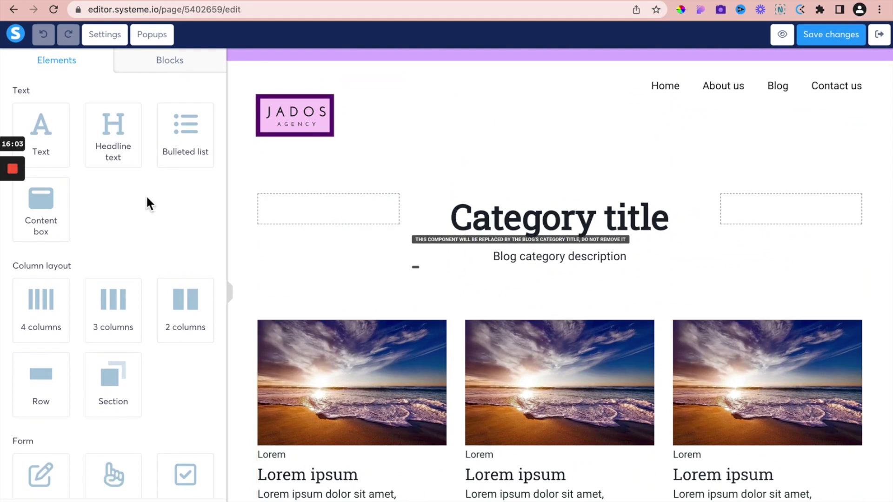
left_click(179, 66)
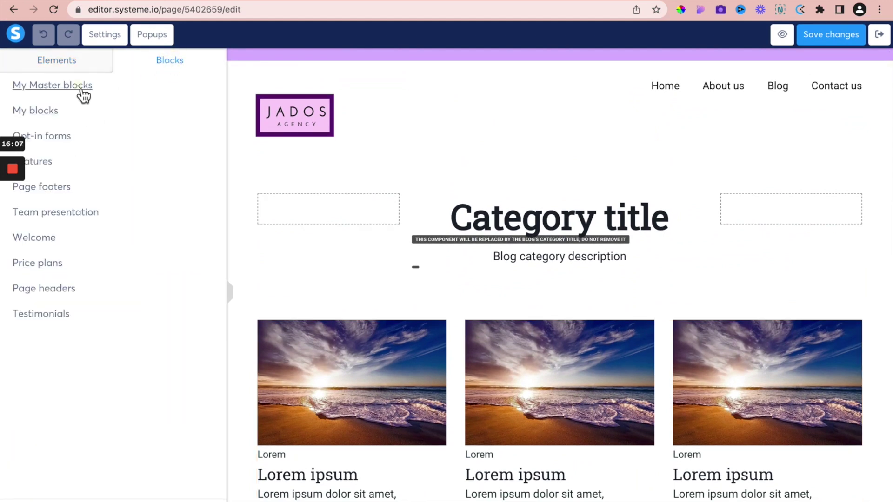
left_click(81, 87)
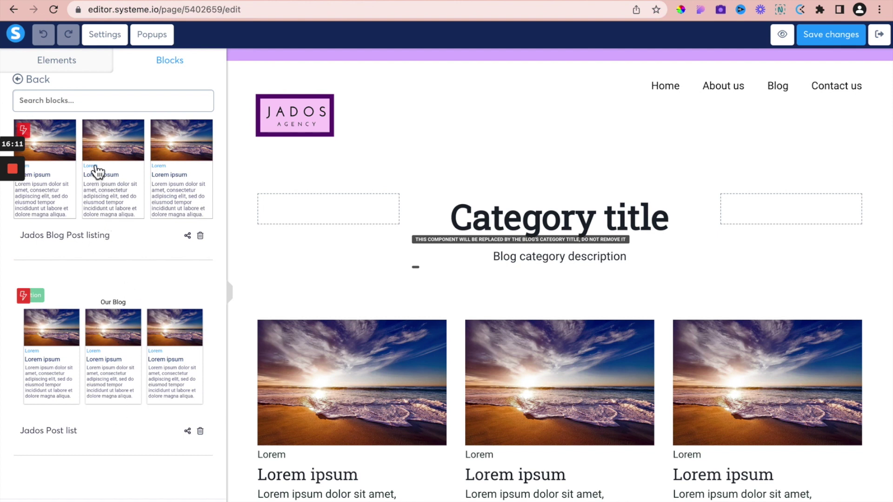
left_click_drag(98, 172, 343, 295)
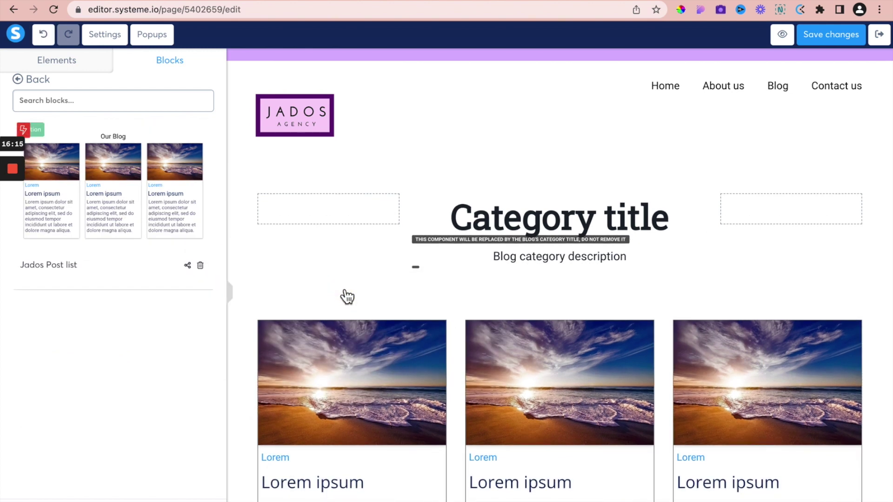
- Delete the section holding the original post listing below the inserted master block and save the page
scroll(554, 389, "down", 7)
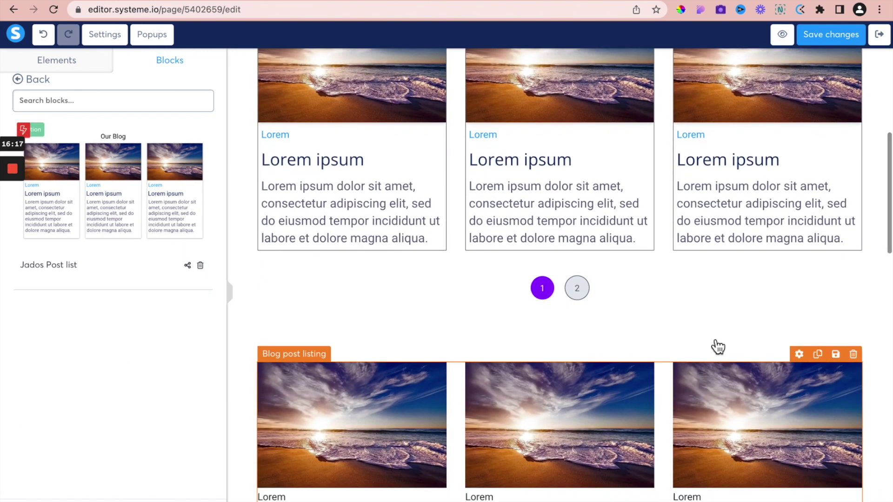
left_click(884, 324)
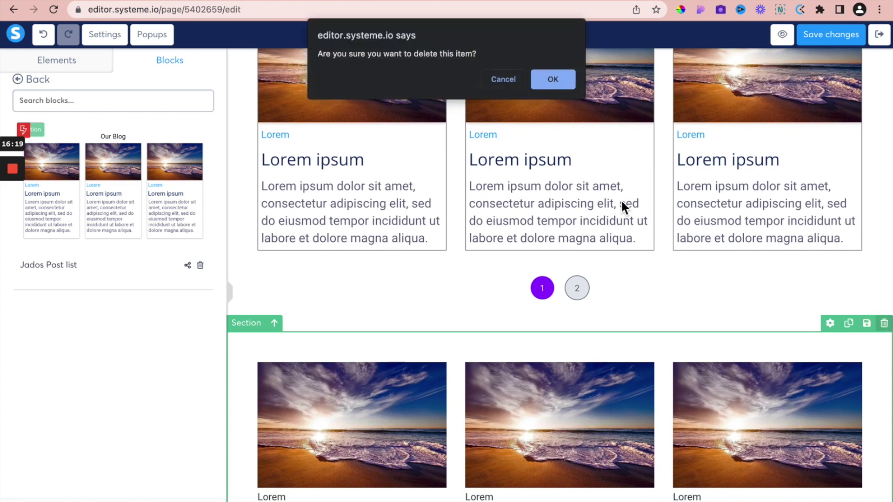
left_click(552, 80)
scroll(564, 374, "down", 4)
scroll(565, 374, "up", 6)
scroll(569, 382, "up", 5)
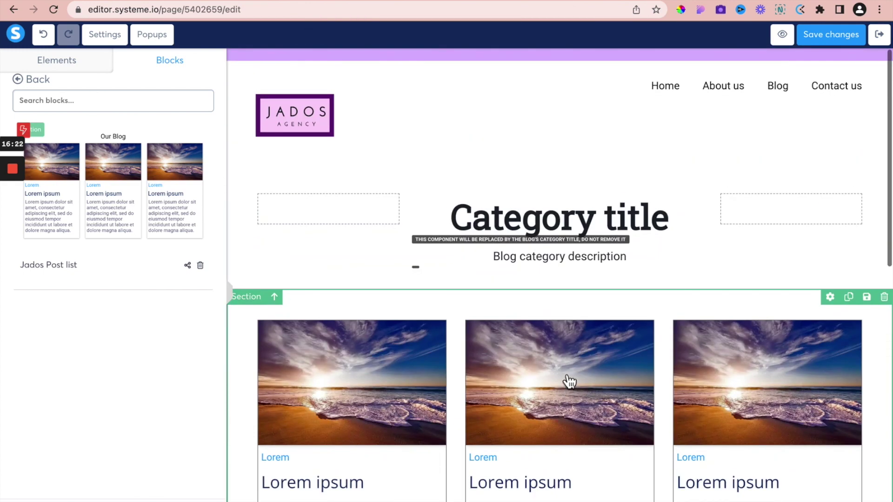
left_click(833, 35)
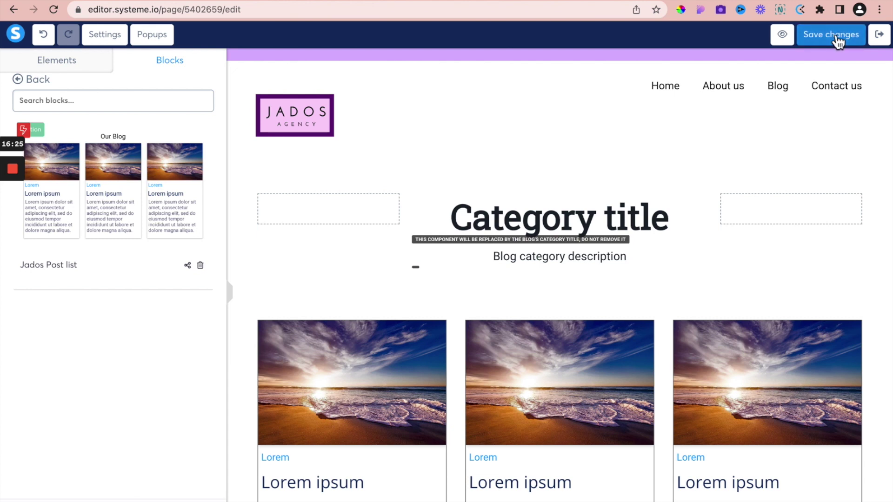
- Preview the Post list page, load its live URL jadosacademy.systeme.io/posts and examine the listed posts and pagination
left_click(782, 34)
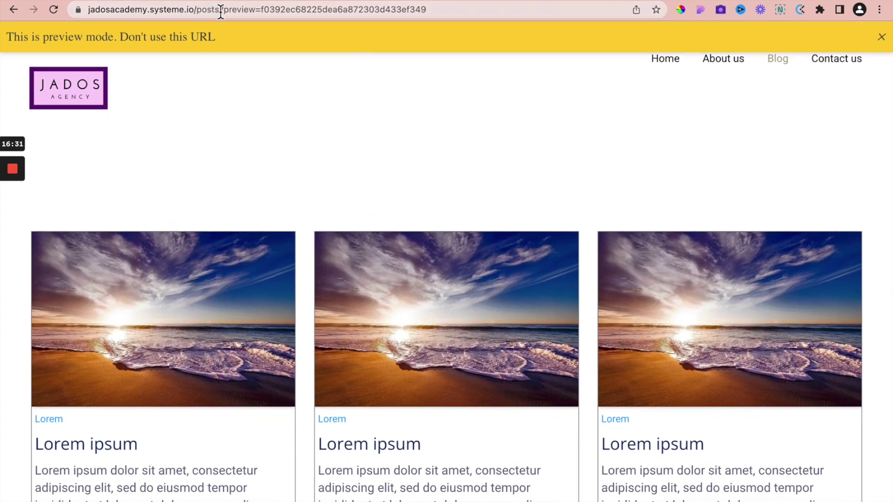
left_click_drag(221, 9, 508, 2)
key("BackSpace")
key("Return")
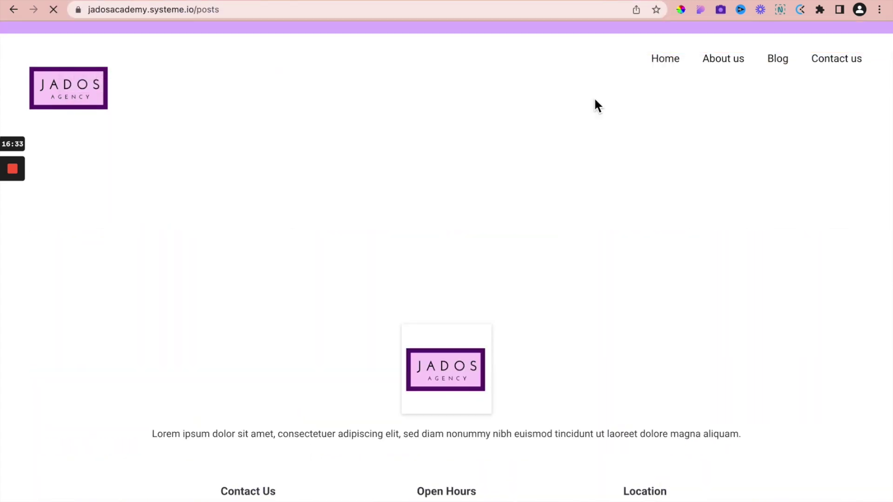
scroll(524, 342, "down", 5)
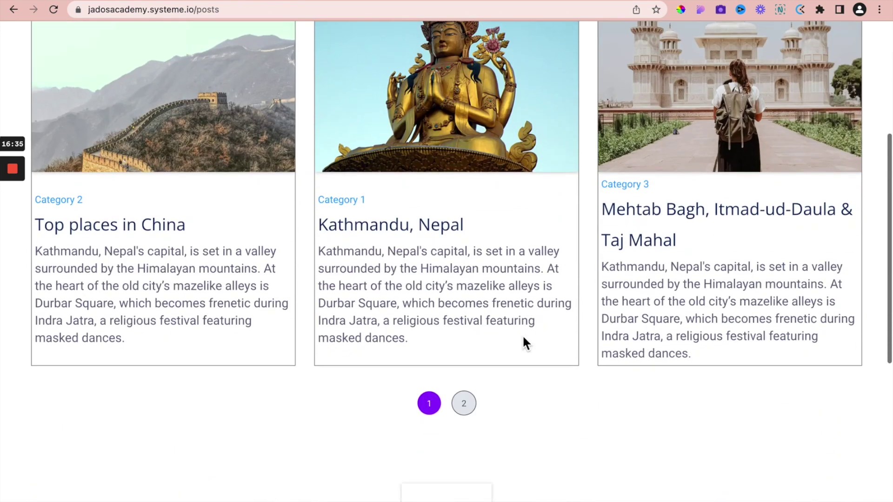
scroll(519, 288, "down", 3)
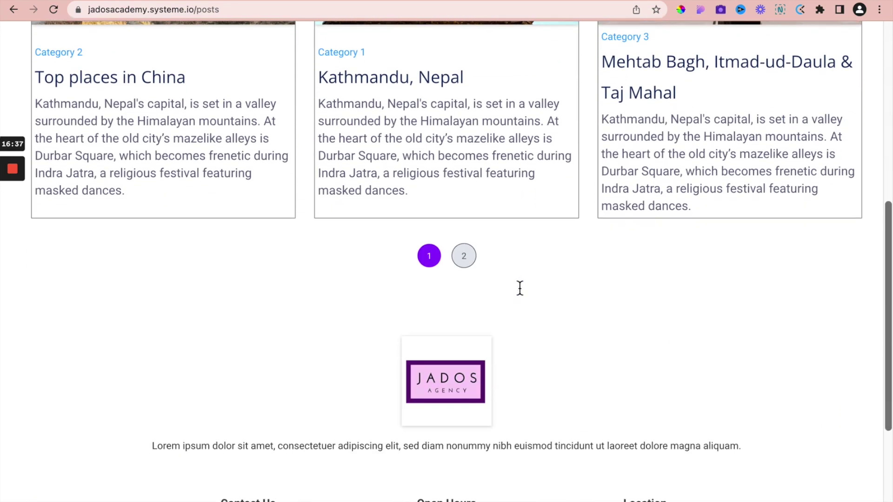
scroll(520, 288, "down", 5)
scroll(500, 288, "up", 13)
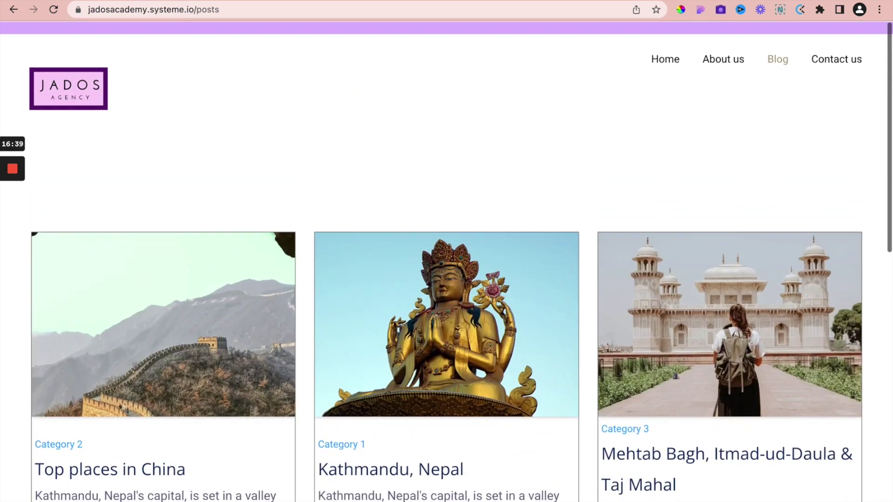
- Return to the Post list page editor and exit it to the blog's list of pages
key("ctrl+Tab")
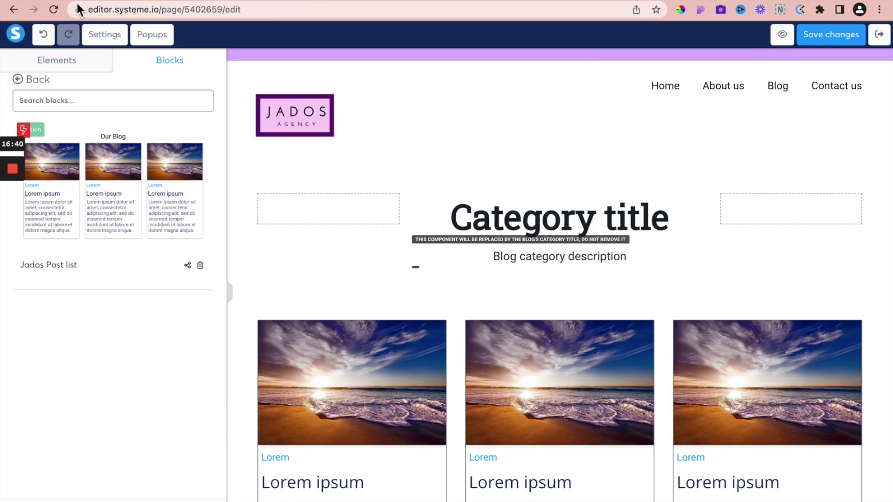
left_click(857, 34)
left_click(879, 34)
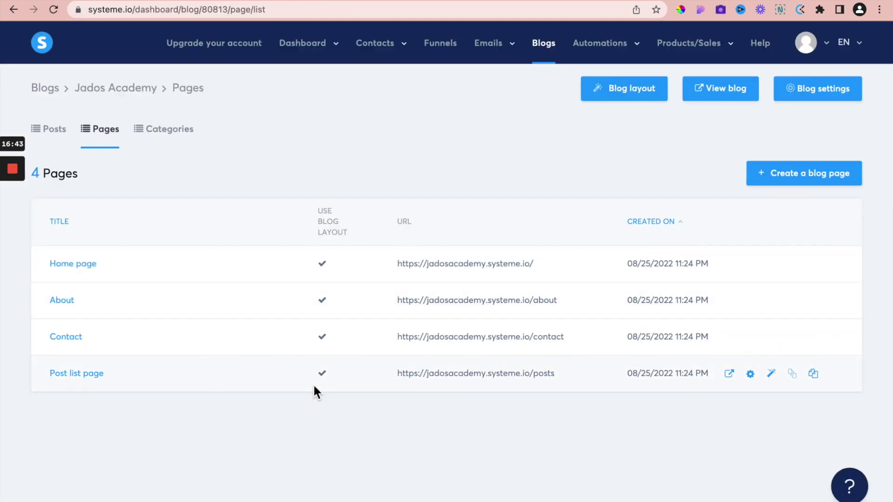
- Create a new blog page named "Research insights" with the URL path "research-insights"
left_click(812, 182)
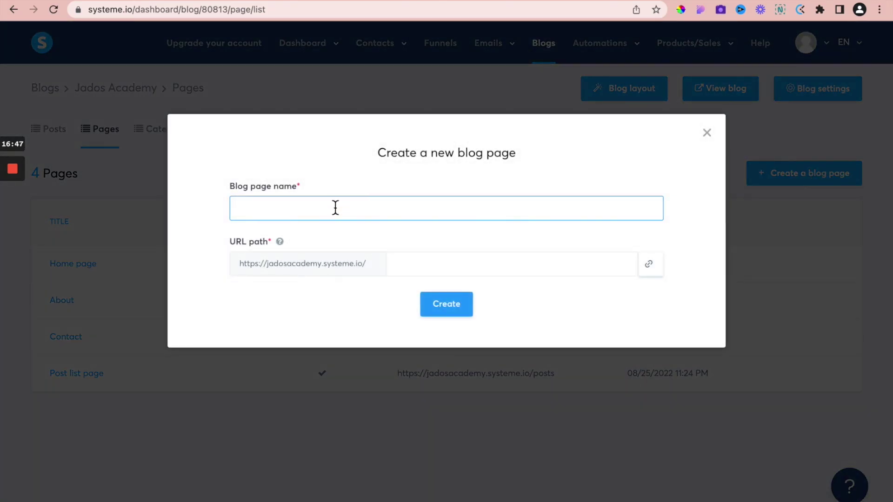
type("Research ins")
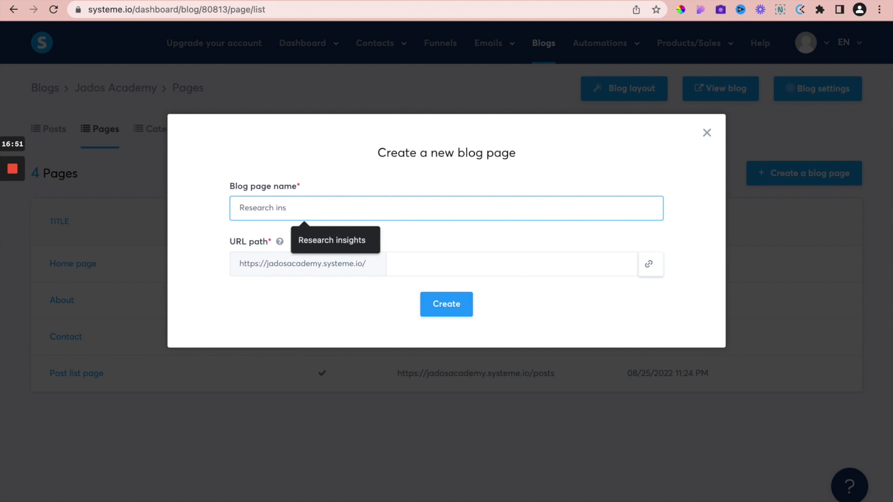
type("ights")
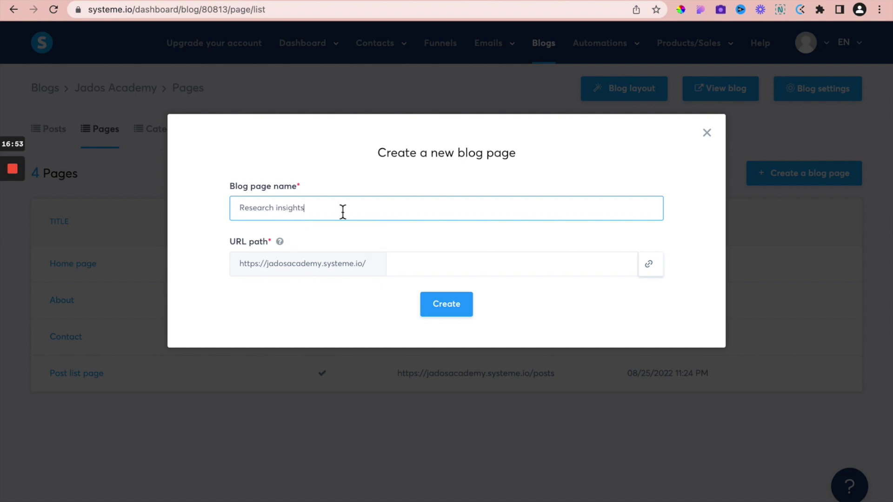
left_click(425, 269)
type("research-in")
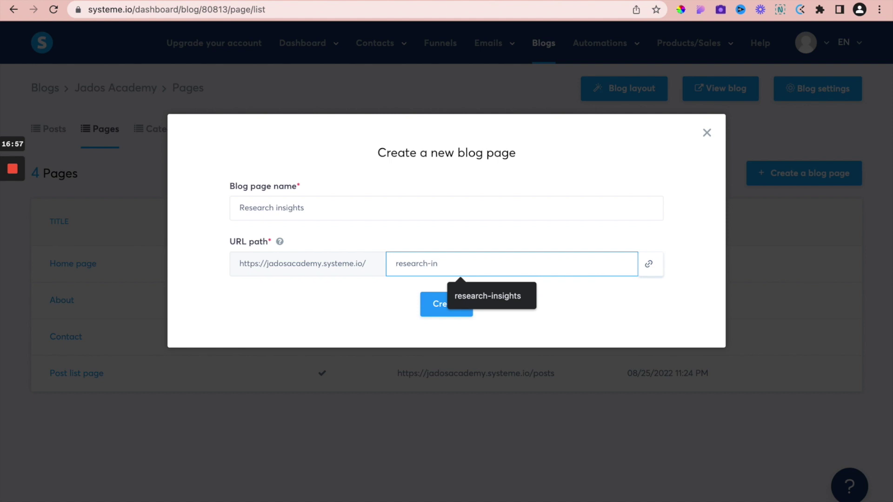
type("sights")
left_click(457, 315)
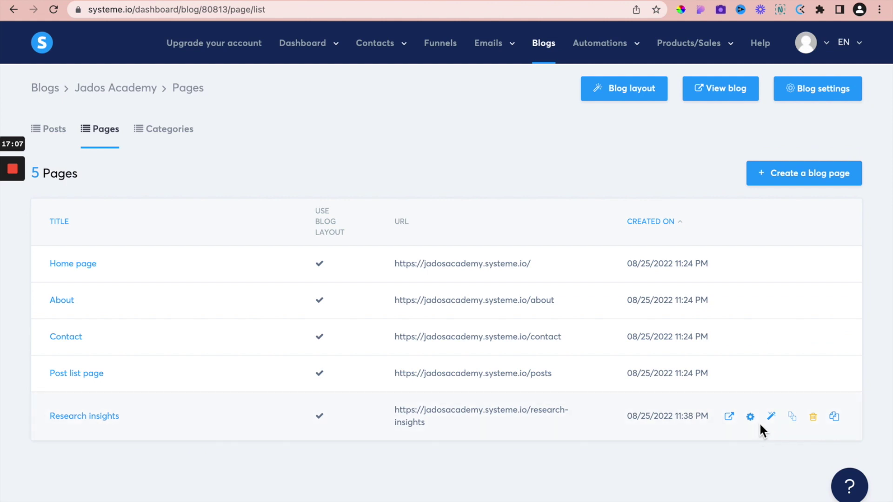
- Open the Research insights page for editing and insert the Welcome block "Big headline, text, button and video" into its empty content area
left_click(773, 419)
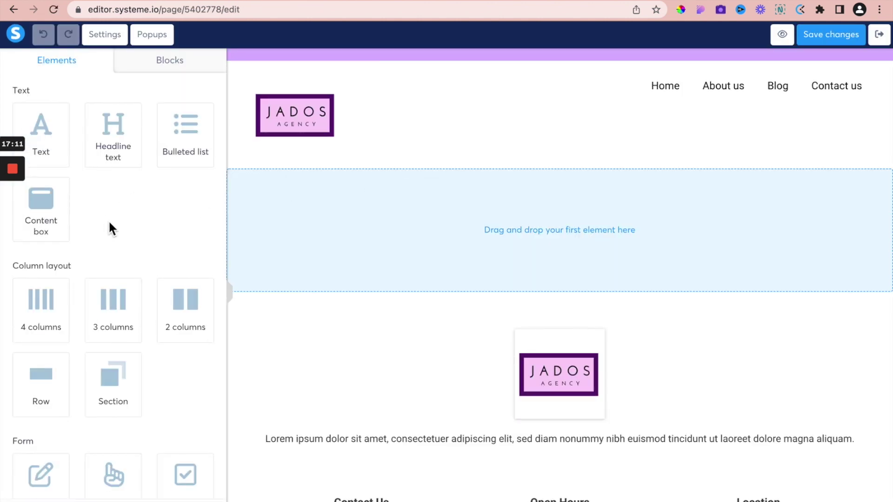
left_click(179, 64)
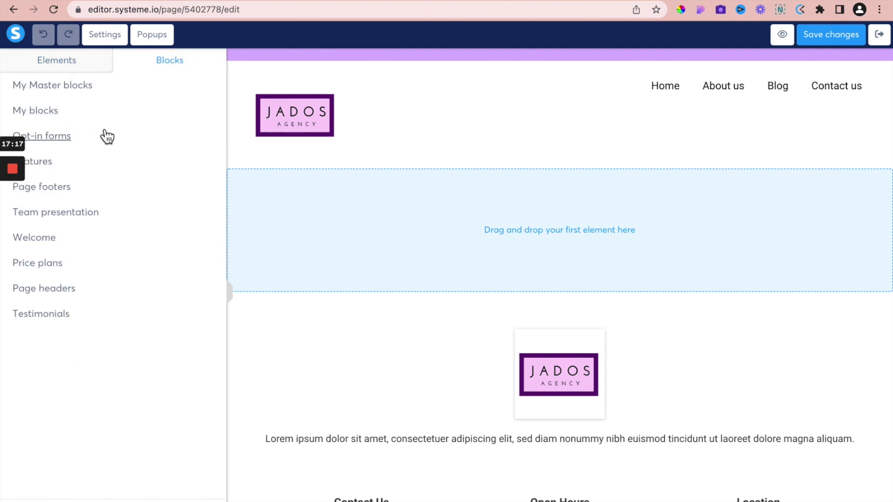
left_click(53, 175)
scroll(116, 330, "down", 1)
scroll(116, 331, "up", 1)
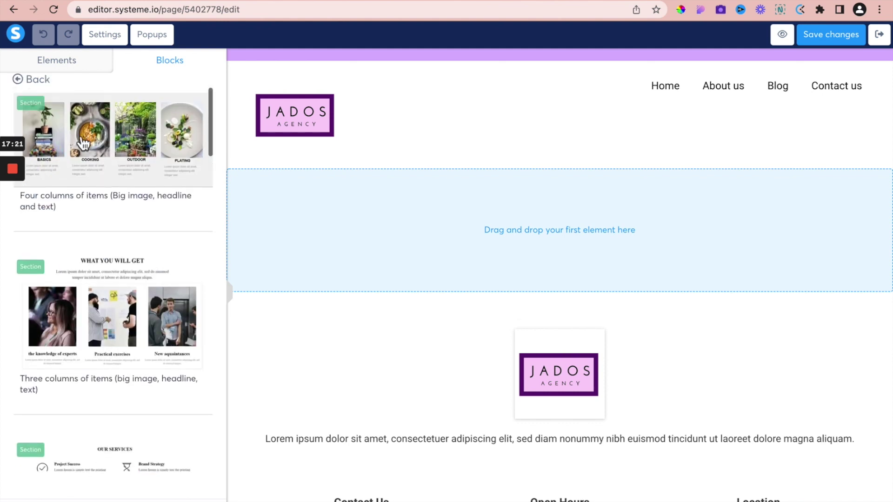
left_click(47, 82)
left_click(45, 237)
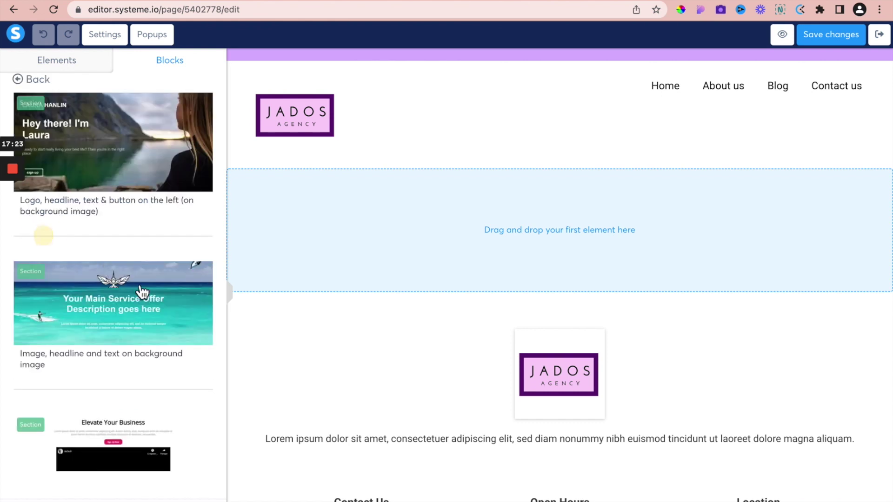
scroll(139, 291, "down", 6)
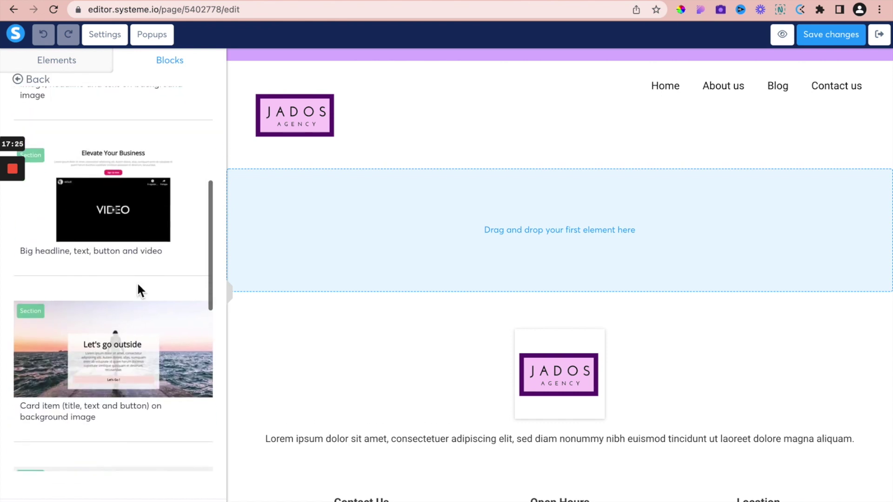
left_click_drag(114, 208, 488, 208)
scroll(542, 255, "down", 10)
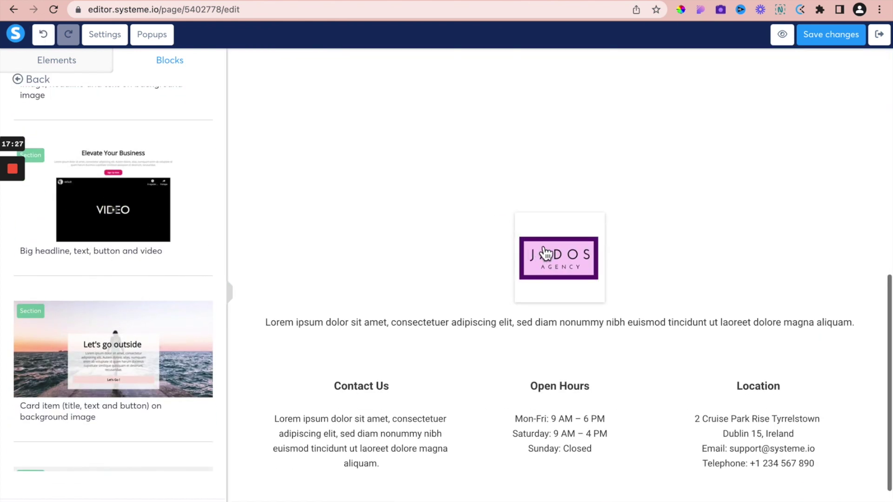
scroll(543, 249, "up", 7)
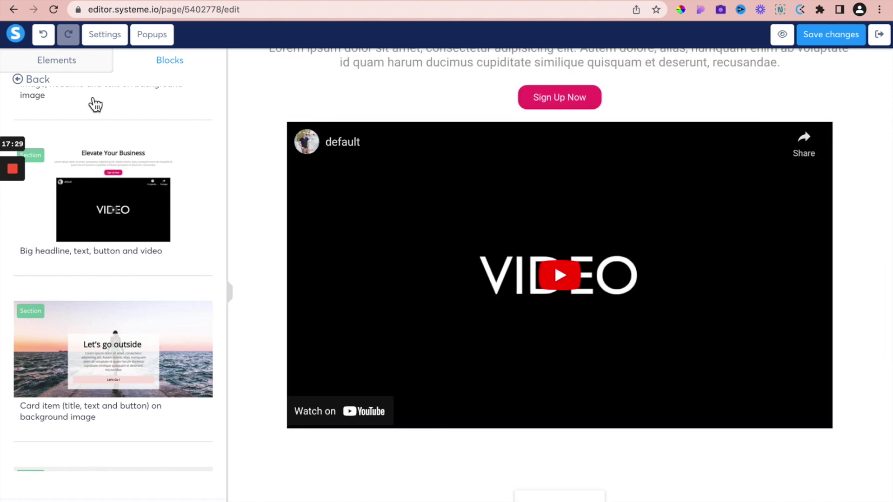
- Insert the Testimonials block "Card items with round images" below the video section
left_click(37, 80)
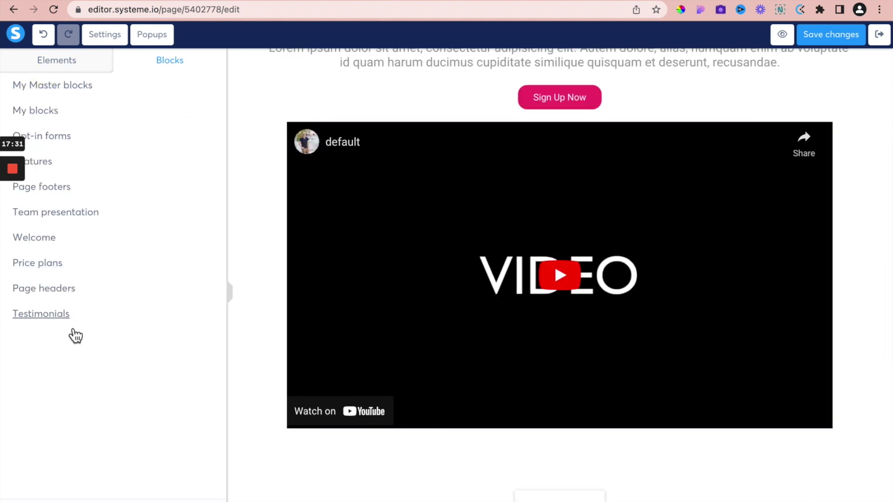
left_click(63, 319)
scroll(182, 391, "down", 3)
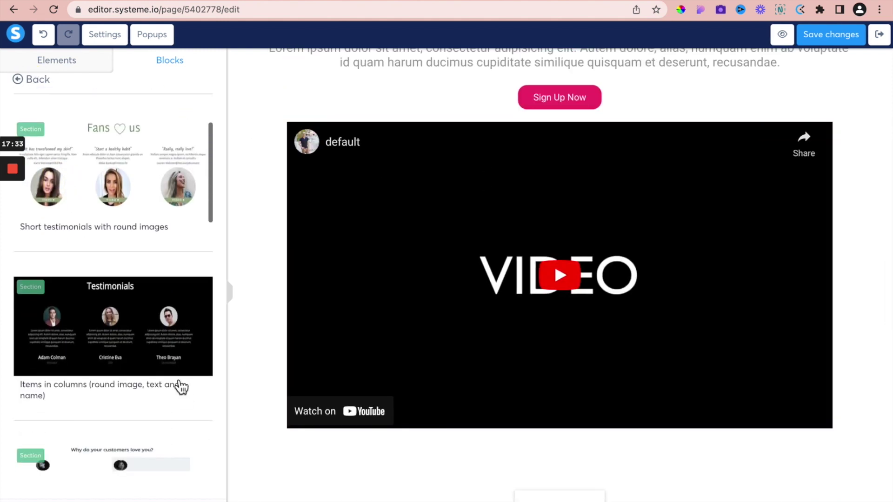
scroll(138, 164, "up", 3)
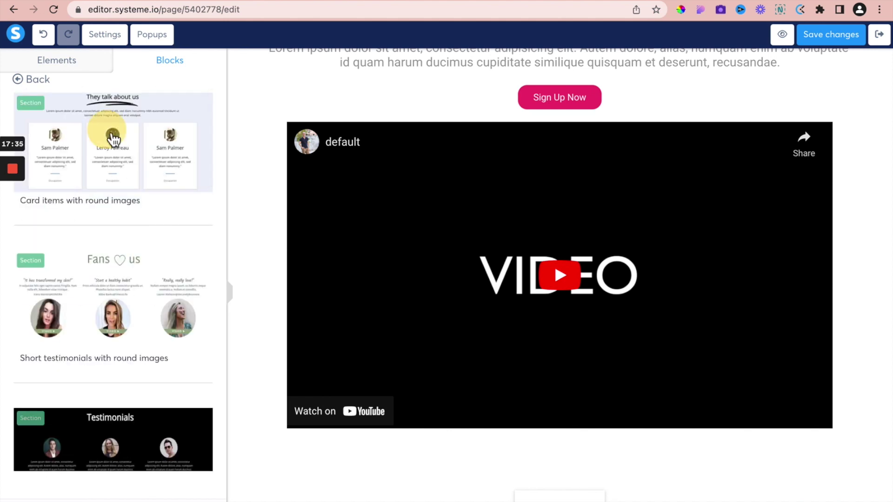
scroll(472, 371, "down", 15)
scroll(475, 373, "up", 11)
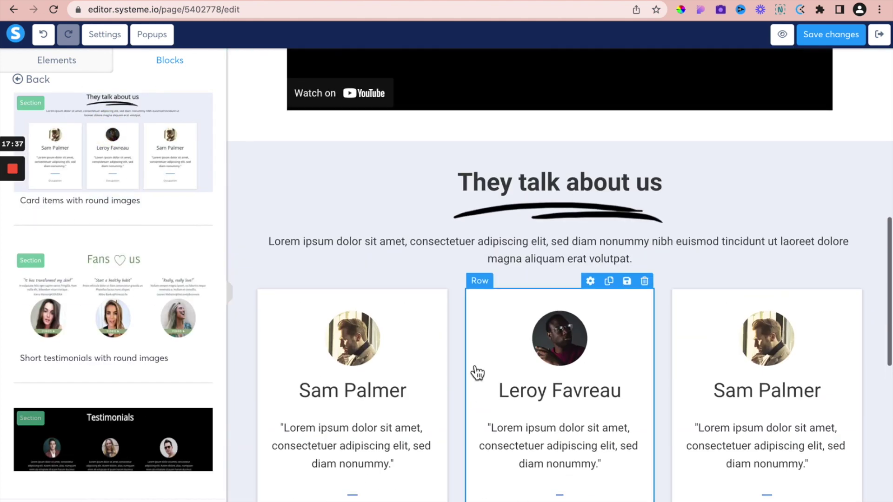
scroll(475, 371, "down", 4)
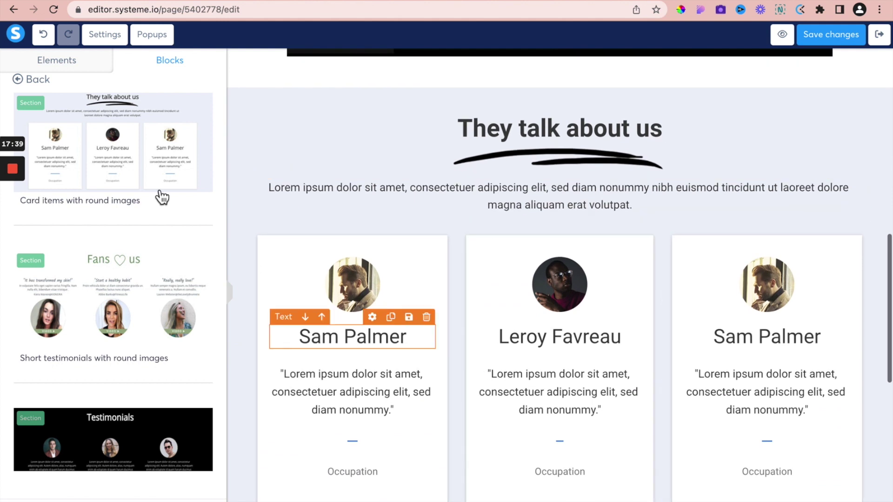
- Look over the available elements and the assembled page, and save the Research insights page before exiting its editor
left_click(51, 61)
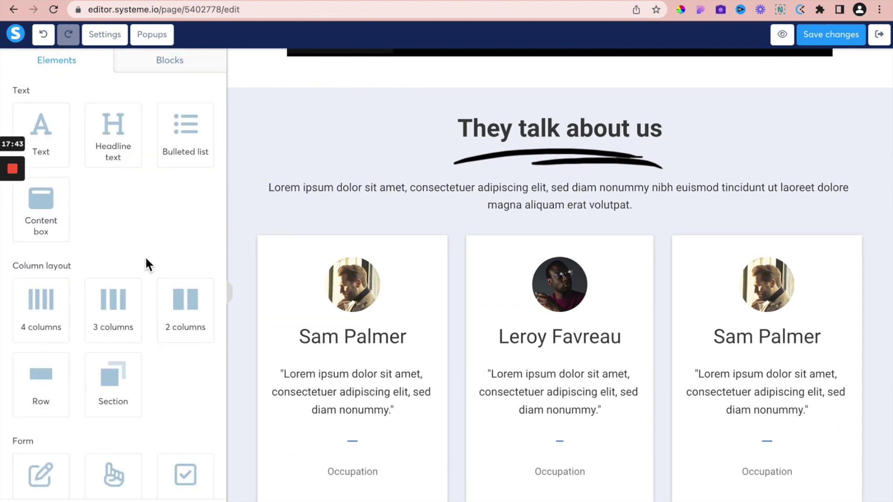
scroll(145, 258, "down", 5)
scroll(146, 258, "down", 2)
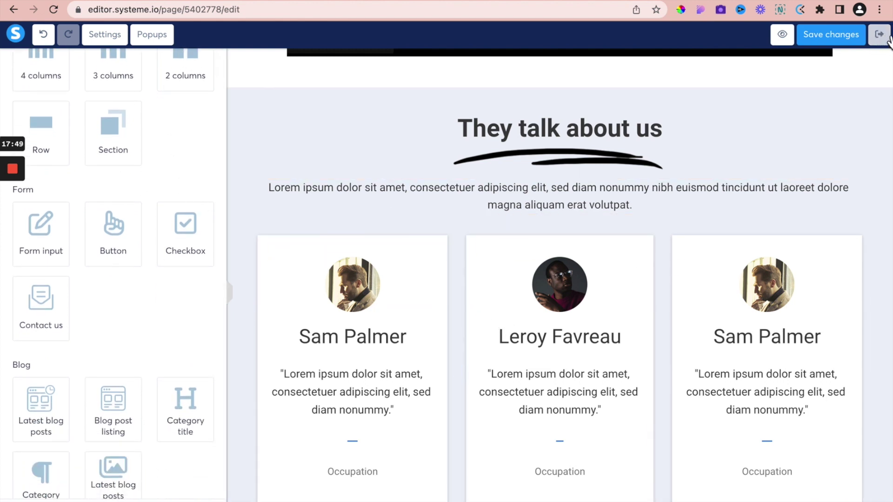
scroll(773, 261, "up", 15)
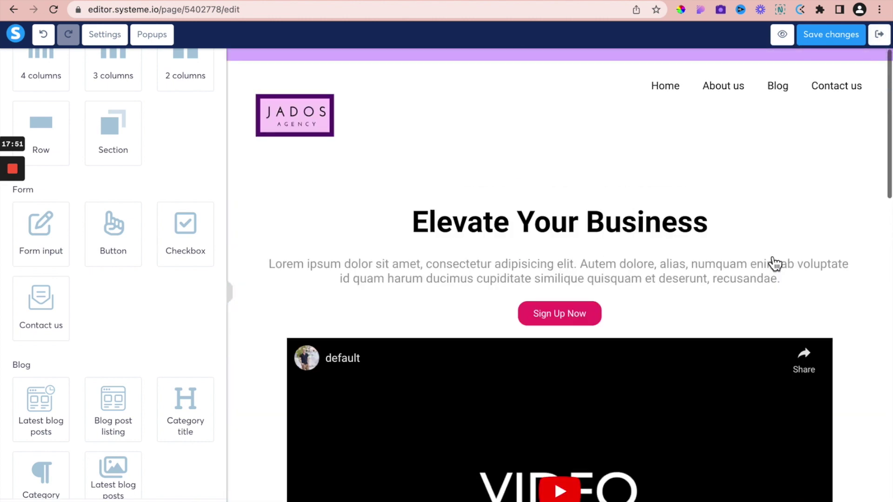
scroll(773, 261, "down", 4)
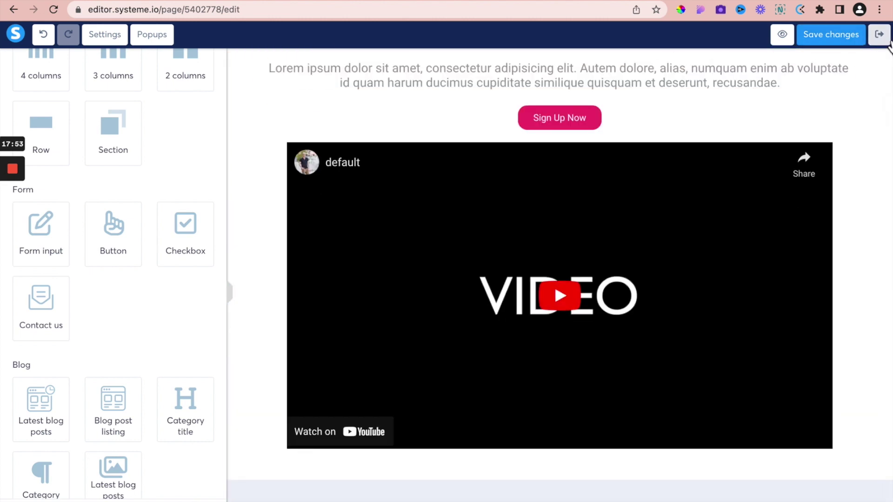
left_click(833, 38)
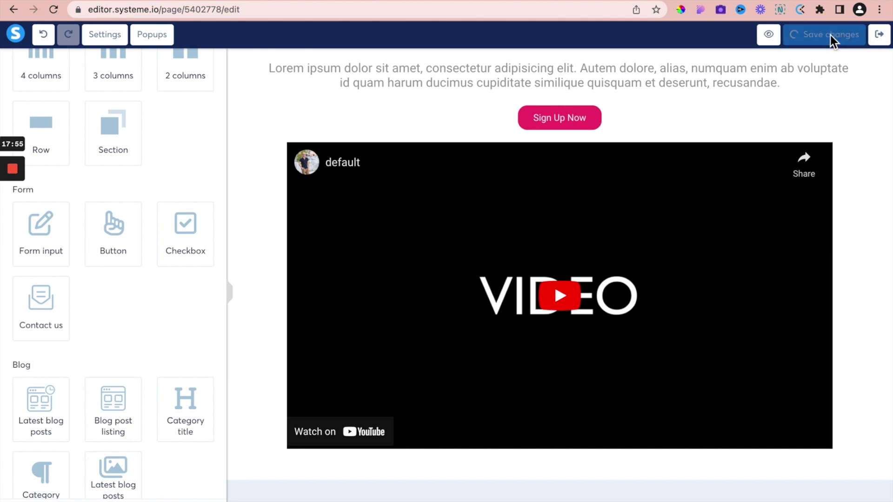
left_click(882, 42)
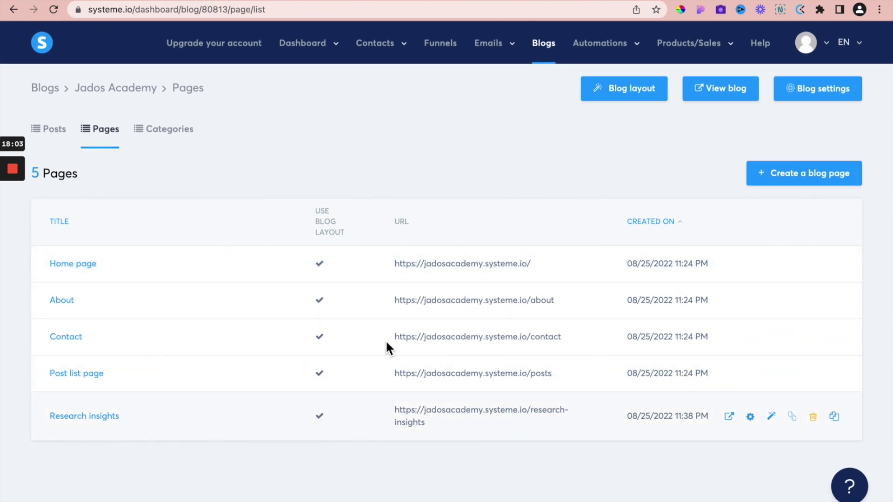
- Create a blog page named "Test" with the URL path "test" and disable the blog layout for it
left_click(800, 180)
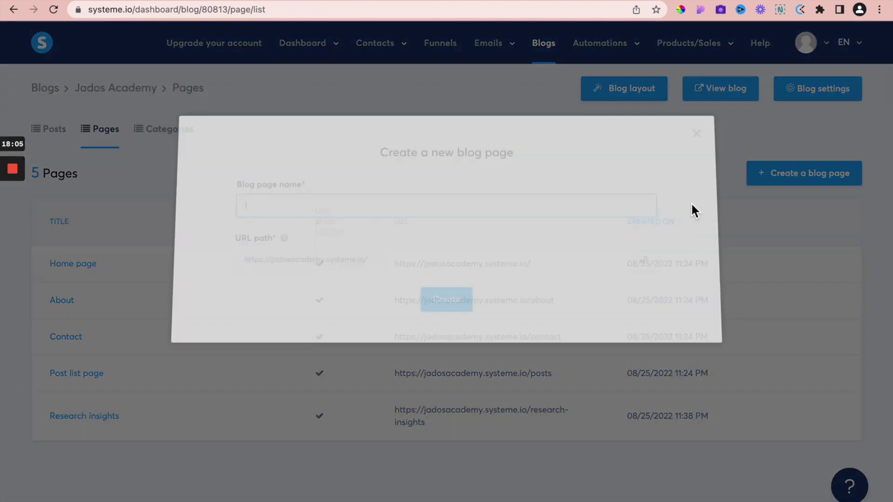
type("Tests")
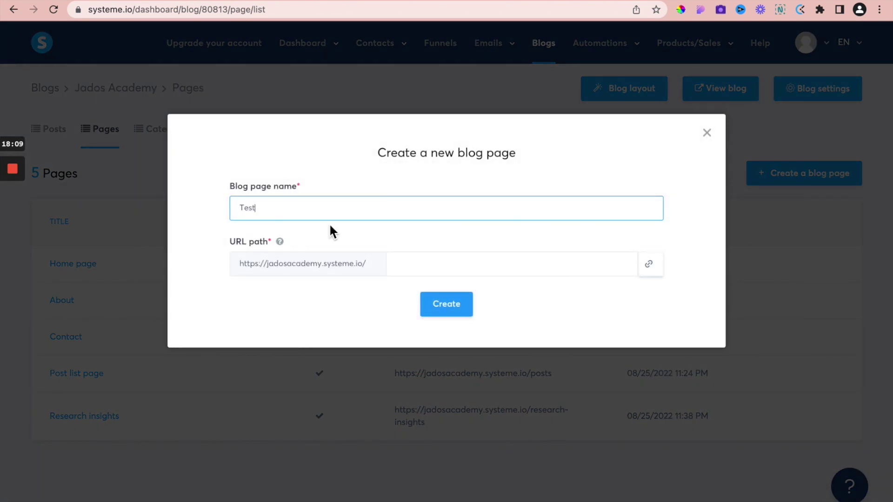
type("test")
left_click(451, 317)
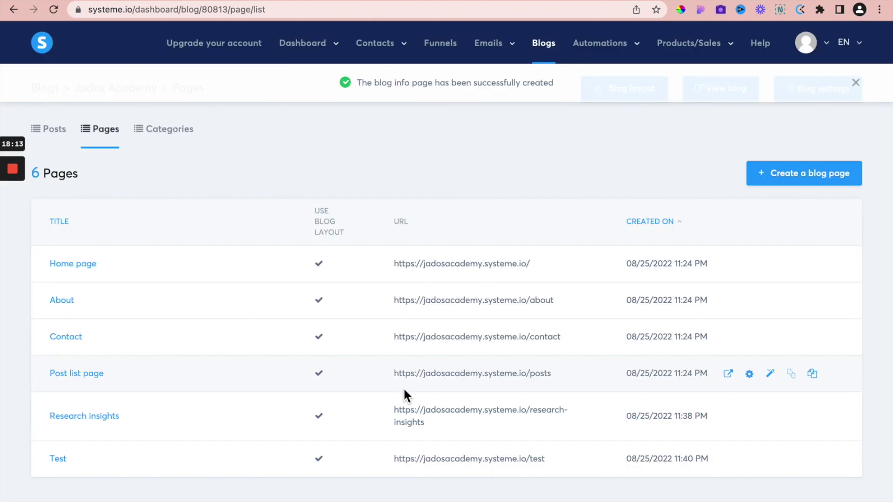
left_click(792, 459)
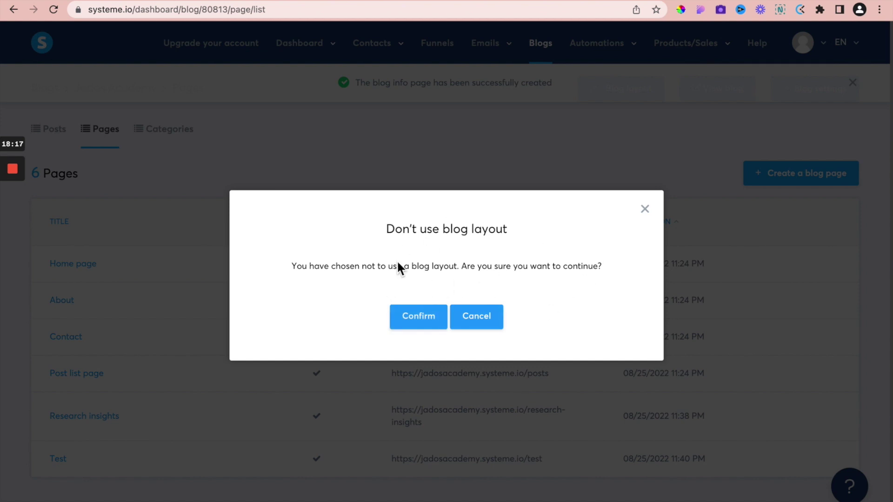
left_click(418, 317)
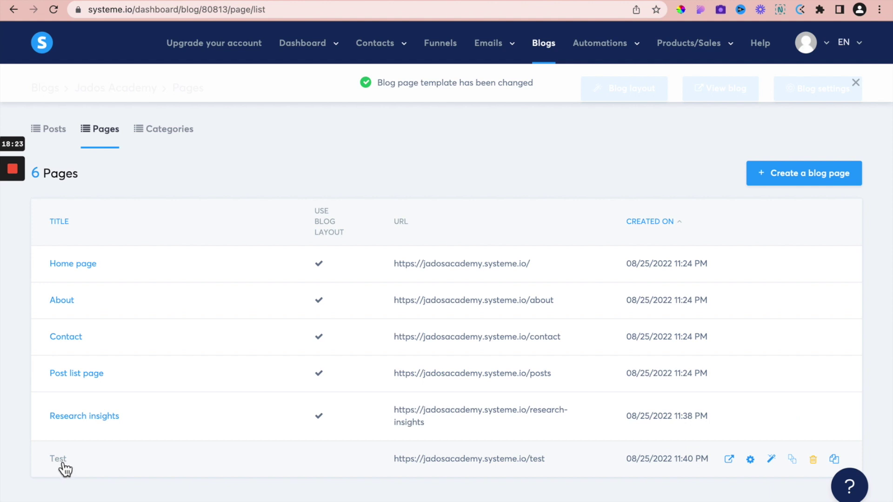
- Open the Test page in the editor to examine its blank canvas and the block categories, and return to the list of pages
left_click(776, 461)
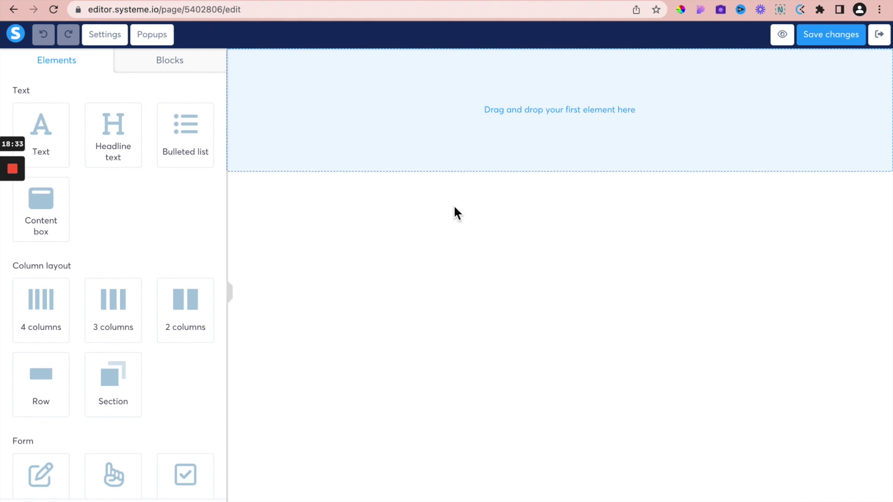
left_click(155, 70)
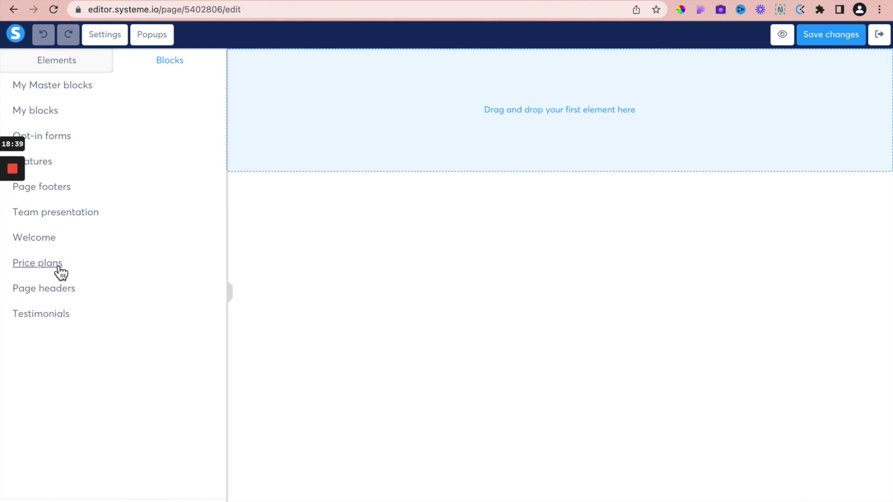
left_click(881, 37)
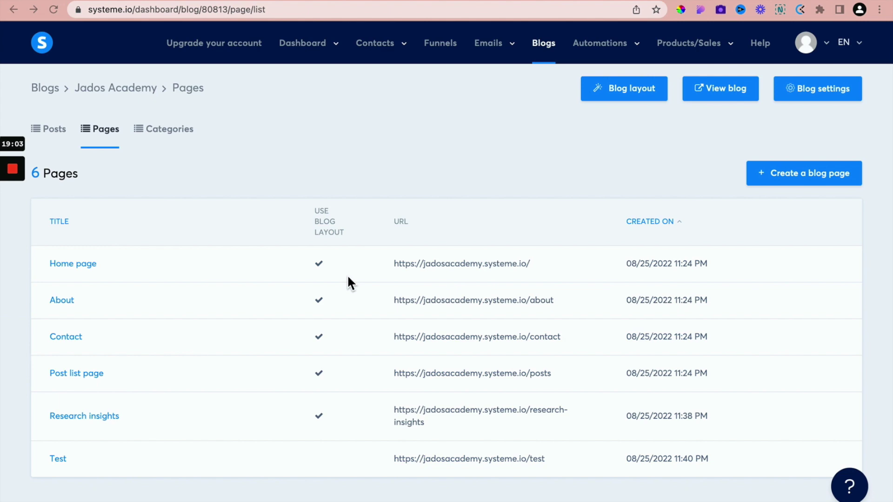
- Switch to the Funnel Vibe website and examine the sales page for the website and blog template bundle
key("ctrl+Right")
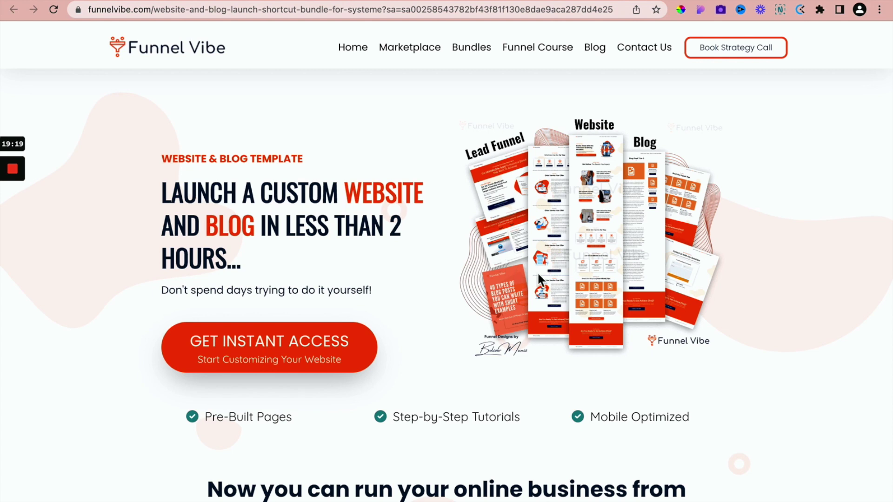
scroll(639, 309, "down", 3)
scroll(638, 311, "down", 10)
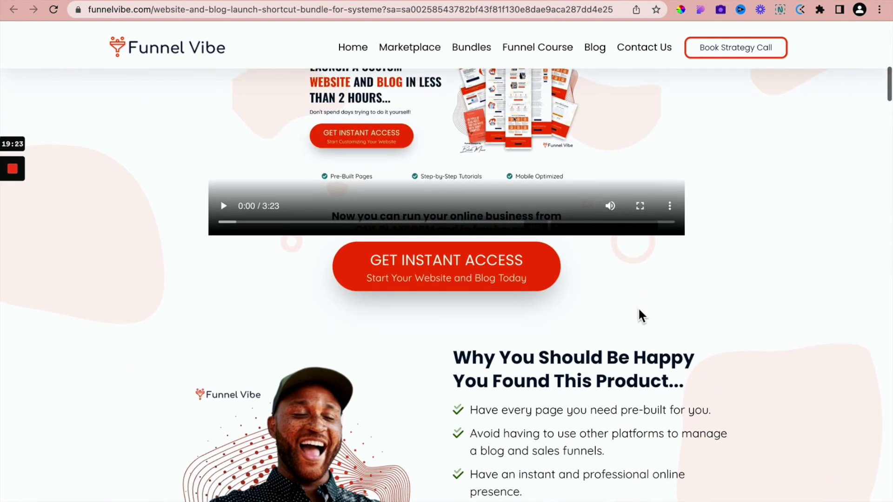
- Examine the bundle's benefits, list of included items and page template previews, from the Home page to the Lead Funnel
scroll(639, 310, "down", 4)
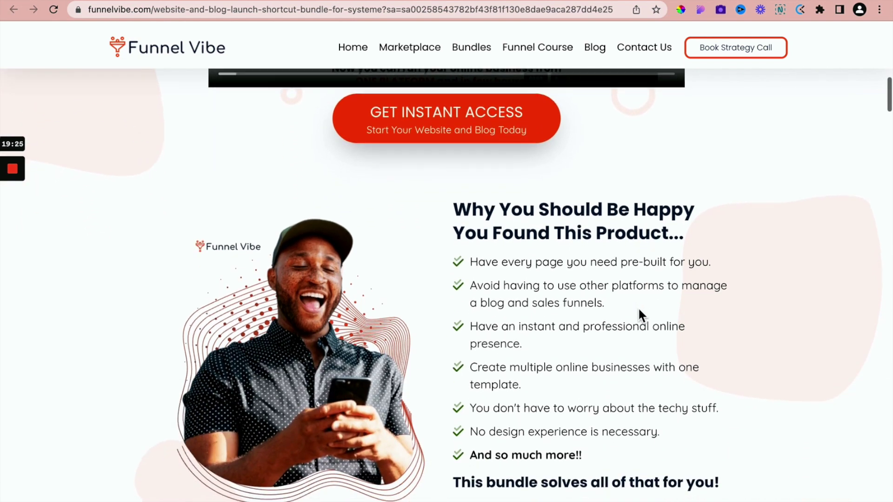
scroll(638, 309, "down", 8)
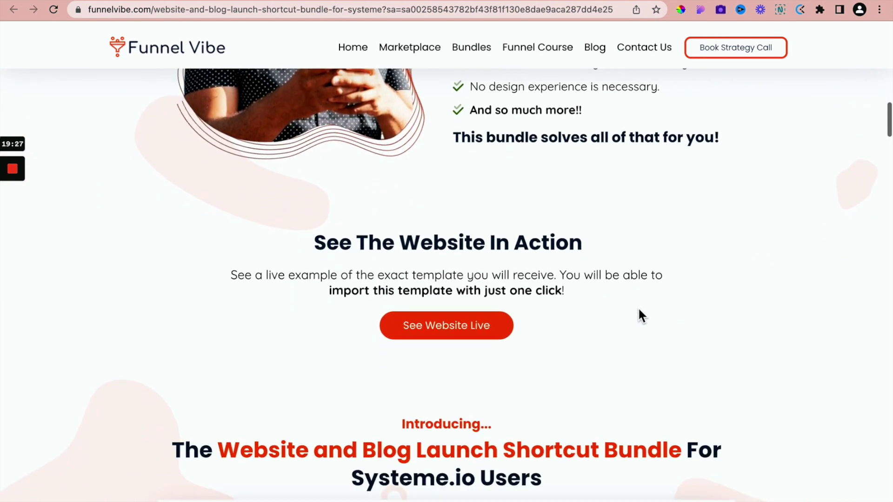
scroll(638, 307, "down", 3)
scroll(638, 307, "down", 1)
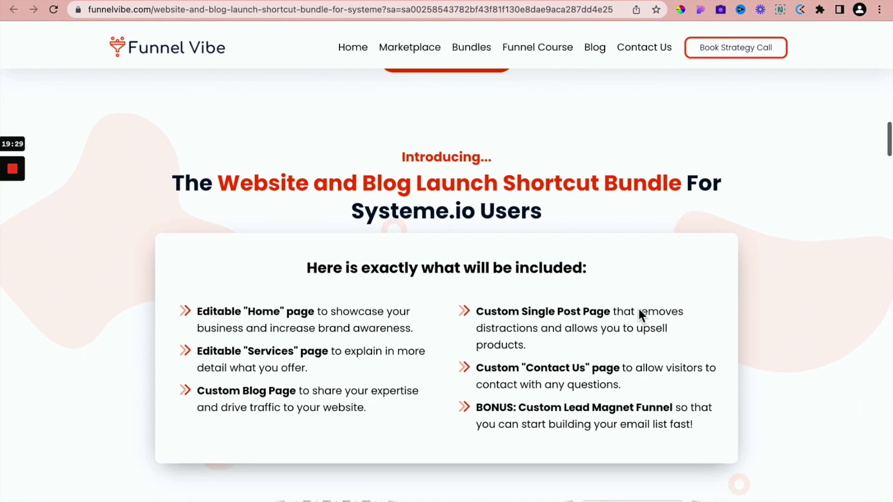
scroll(638, 307, "down", 7)
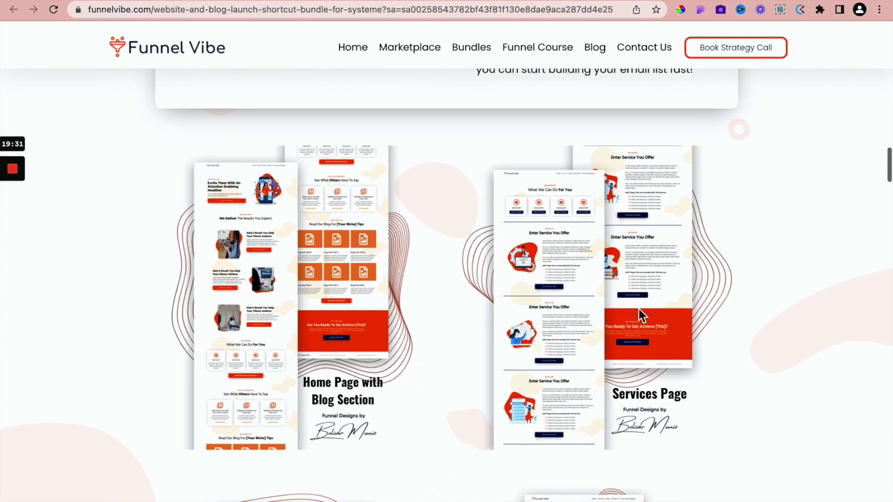
scroll(301, 325, "down", 1)
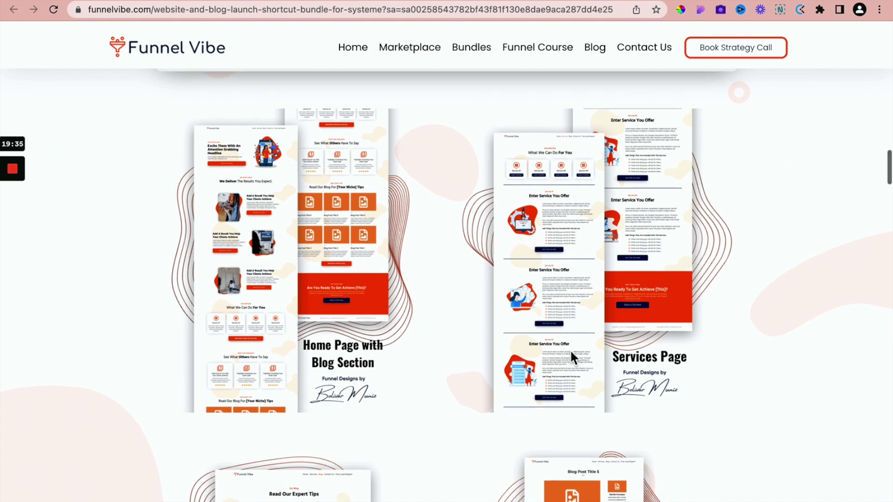
scroll(571, 351, "down", 8)
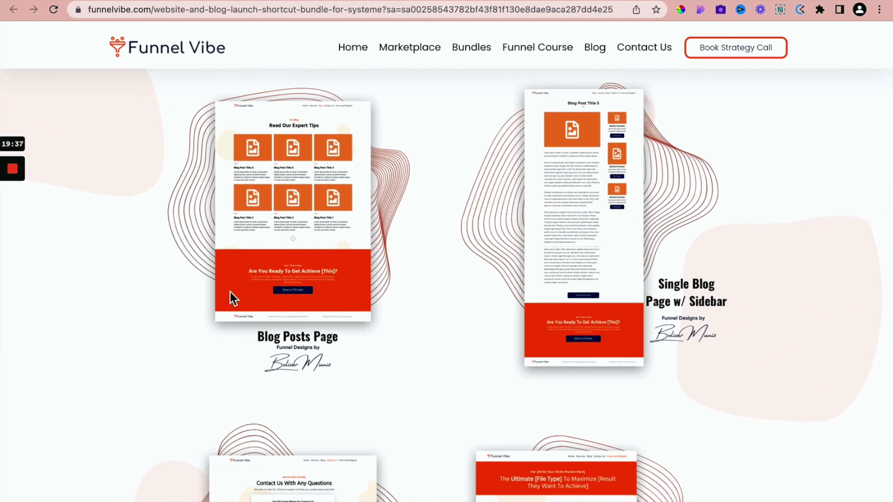
scroll(615, 276, "down", 7)
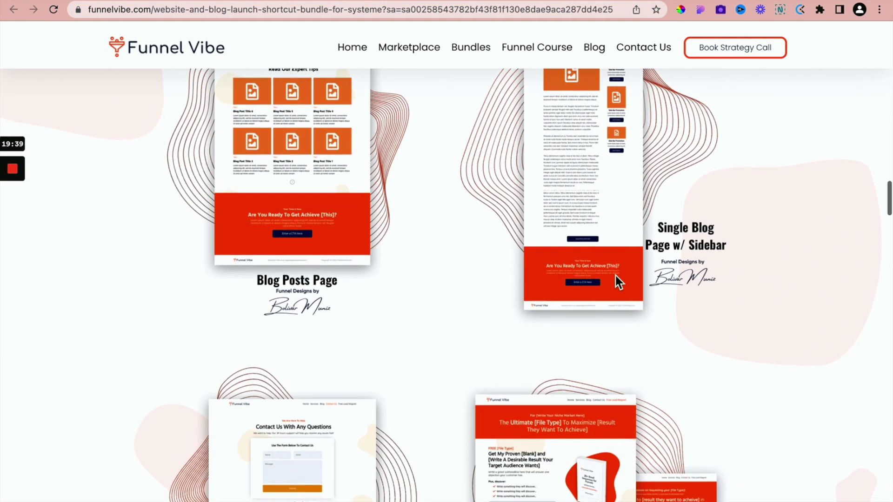
scroll(614, 273, "down", 2)
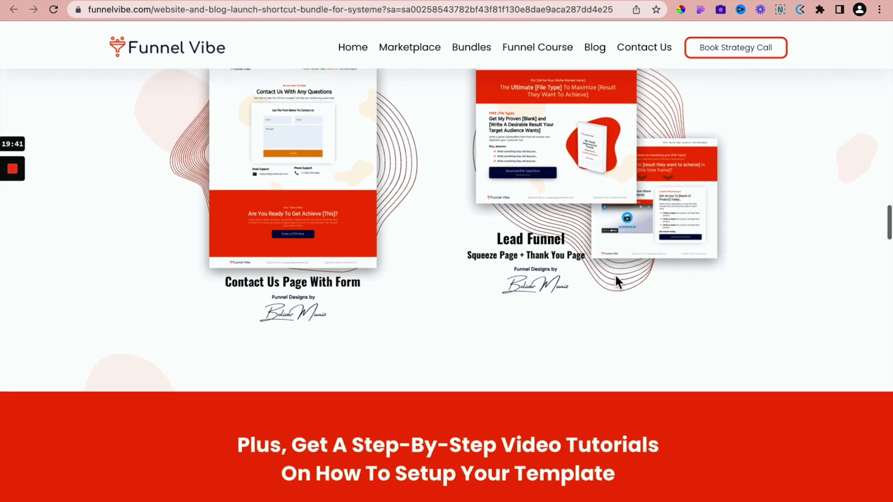
scroll(667, 236, "up", 1)
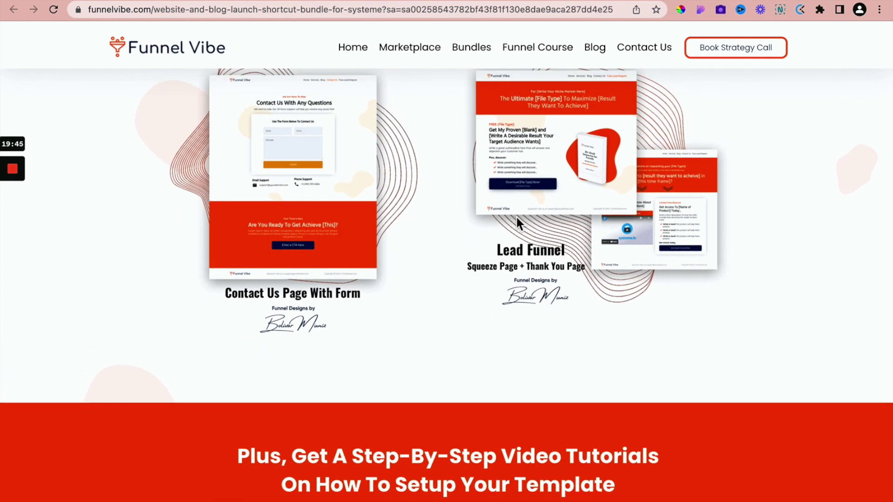
- Review the included course topics, target audience, redesign example, creator's introduction and special blog post bonus on the bundle page
scroll(516, 261, "down", 7)
scroll(515, 261, "down", 14)
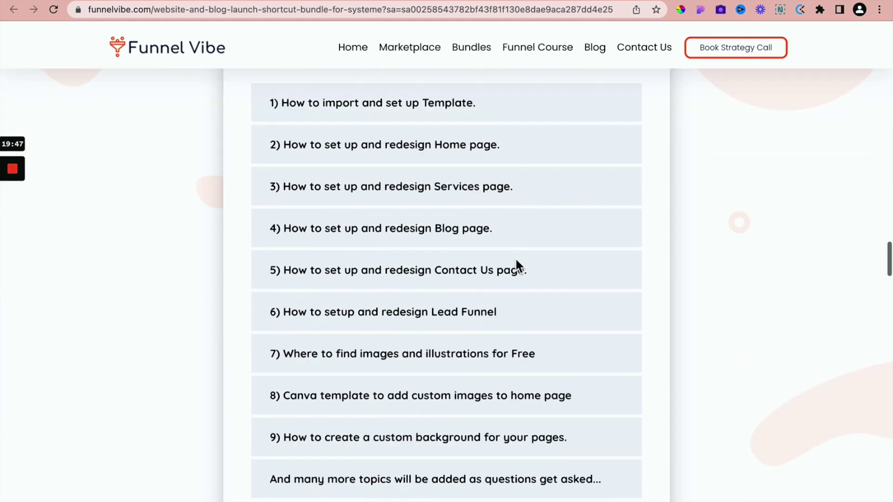
scroll(515, 257, "up", 2)
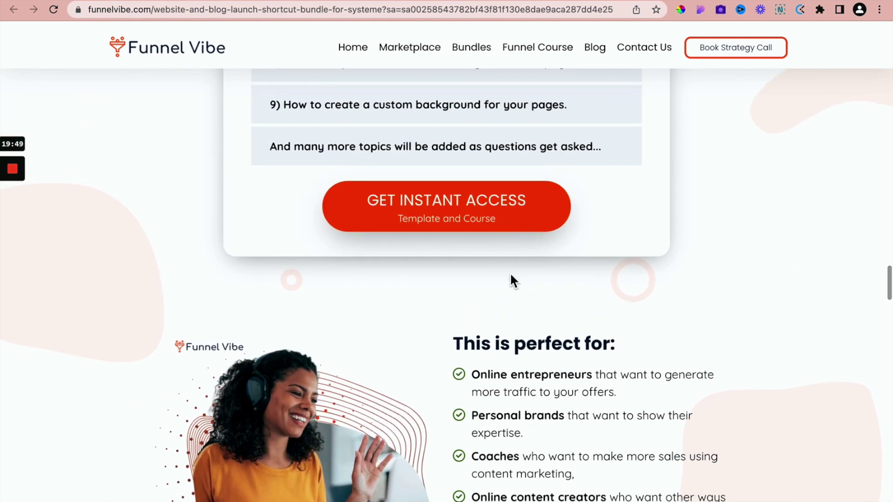
scroll(510, 279, "down", 12)
scroll(511, 273, "down", 1)
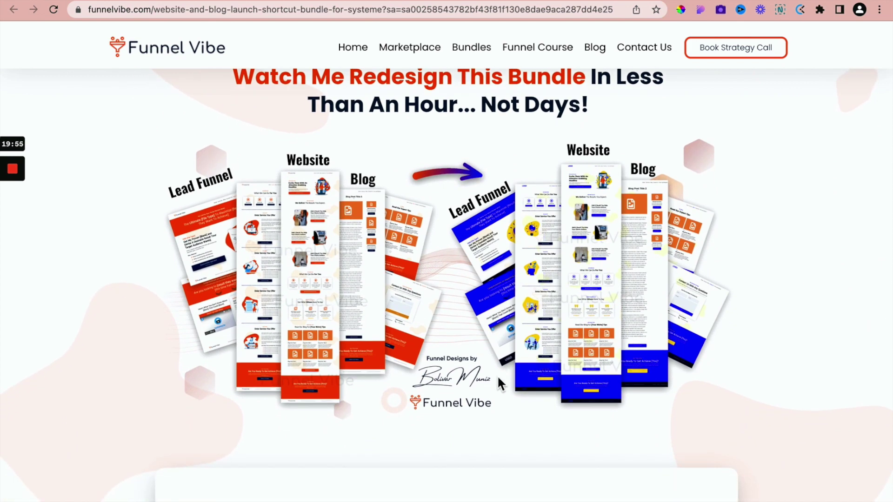
scroll(497, 372, "down", 1)
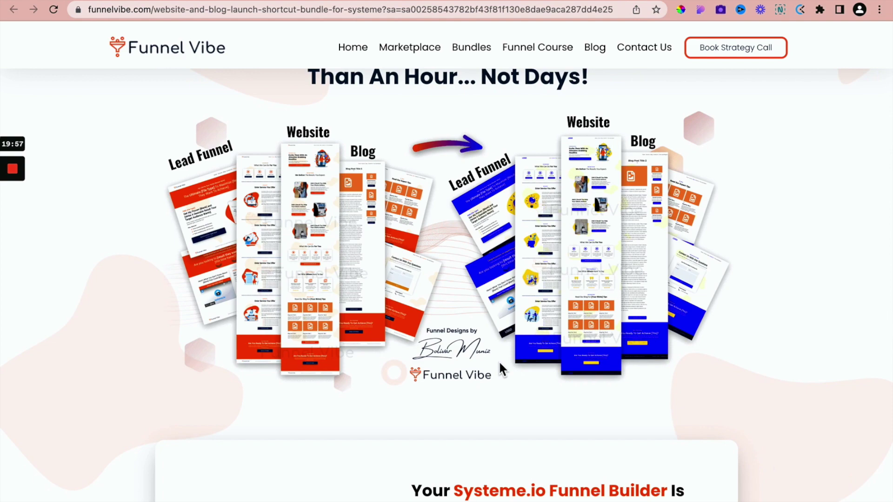
scroll(499, 361, "down", 8)
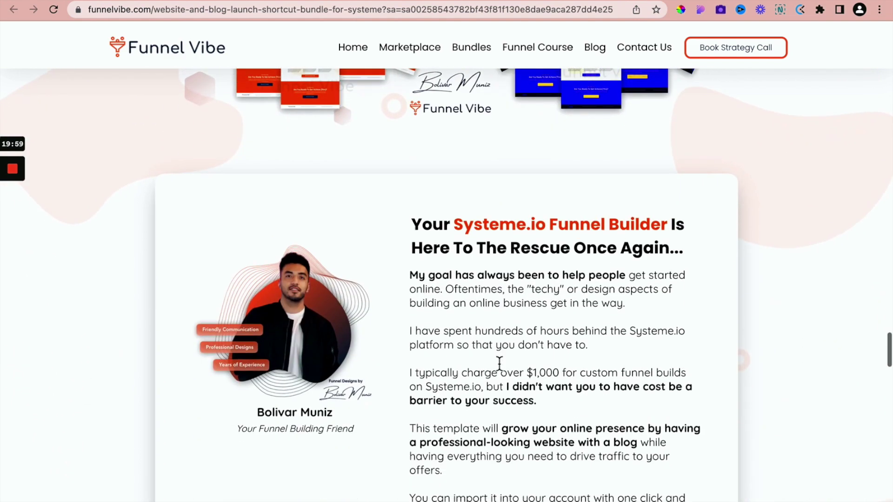
scroll(498, 363, "down", 12)
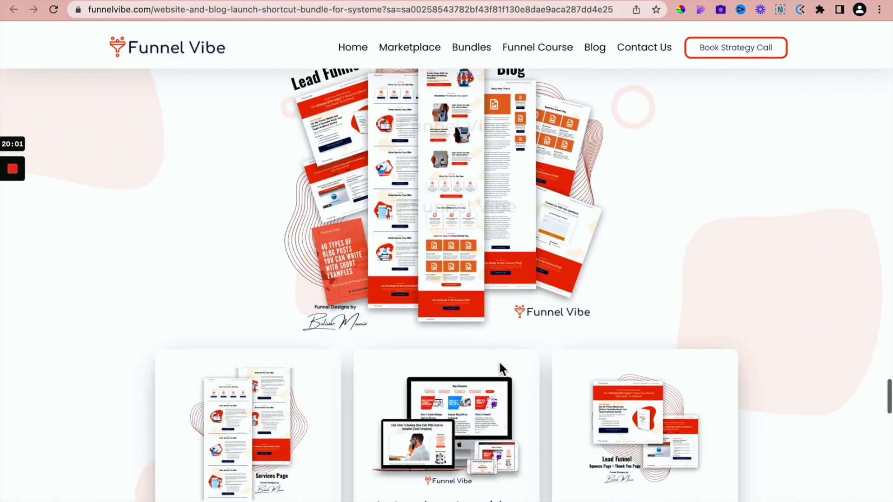
scroll(499, 360, "down", 2)
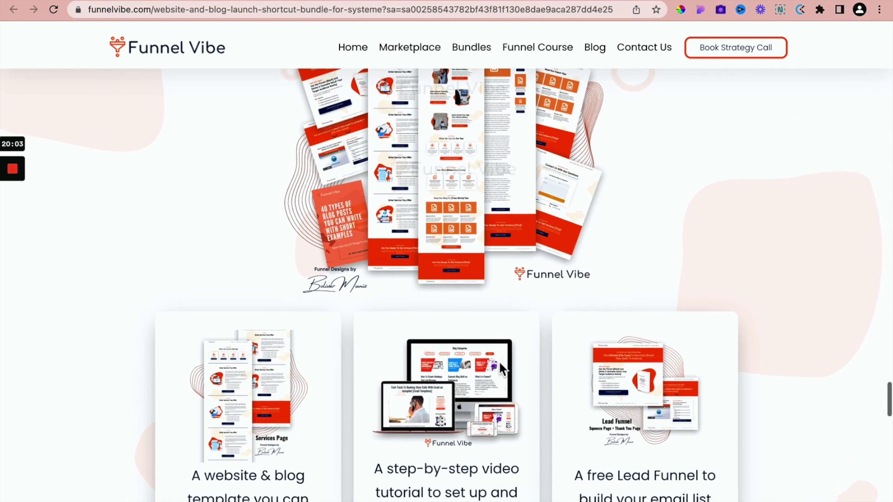
scroll(499, 361, "down", 5)
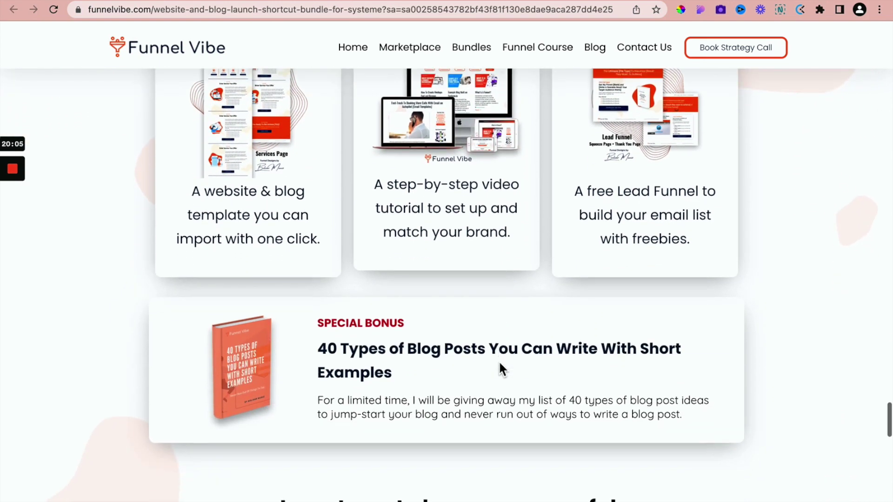
- Look back over the bundle's sales page sections up to the opening website and blog template headline
scroll(499, 362, "up", 15)
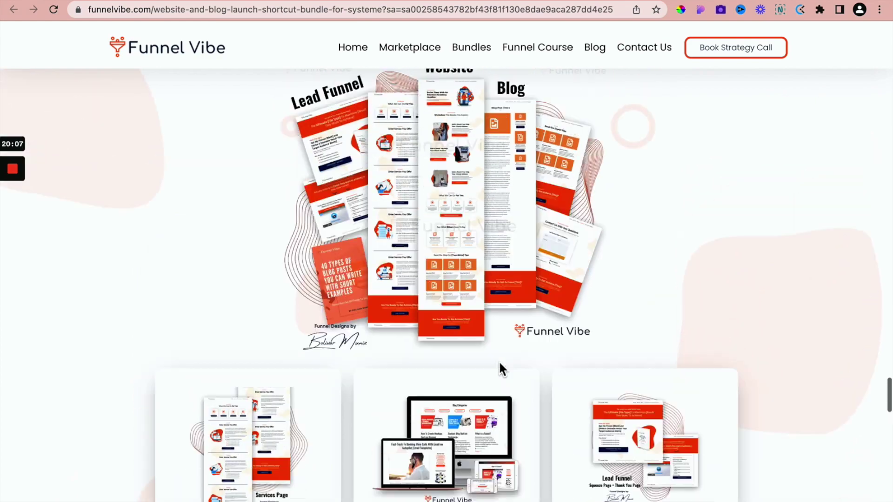
scroll(498, 366, "up", 19)
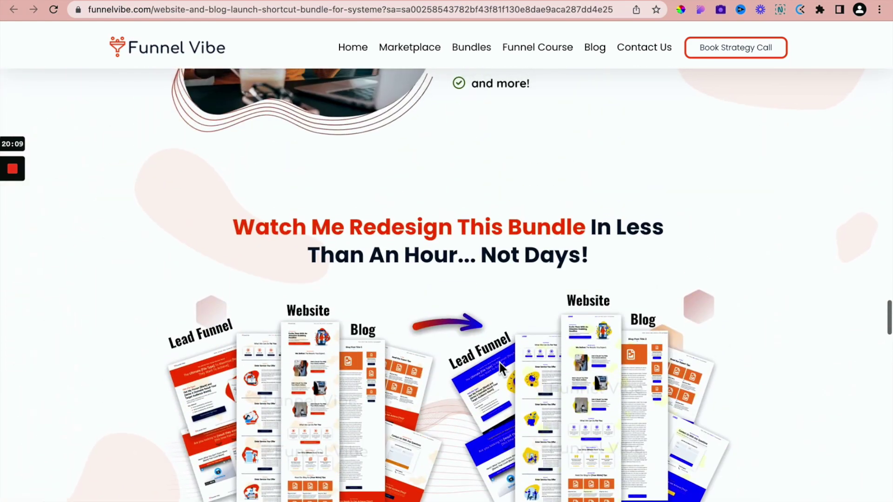
scroll(499, 361, "down", 3)
scroll(498, 361, "up", 20)
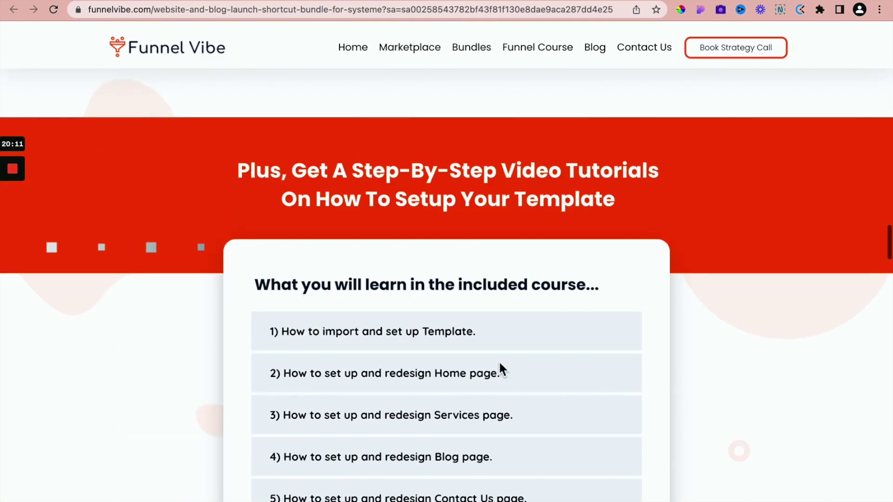
scroll(499, 368, "up", 20)
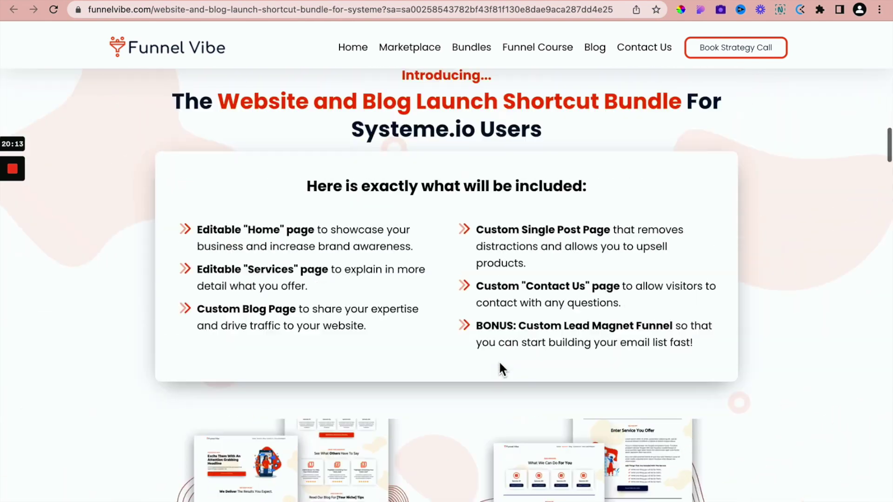
scroll(499, 361, "up", 12)
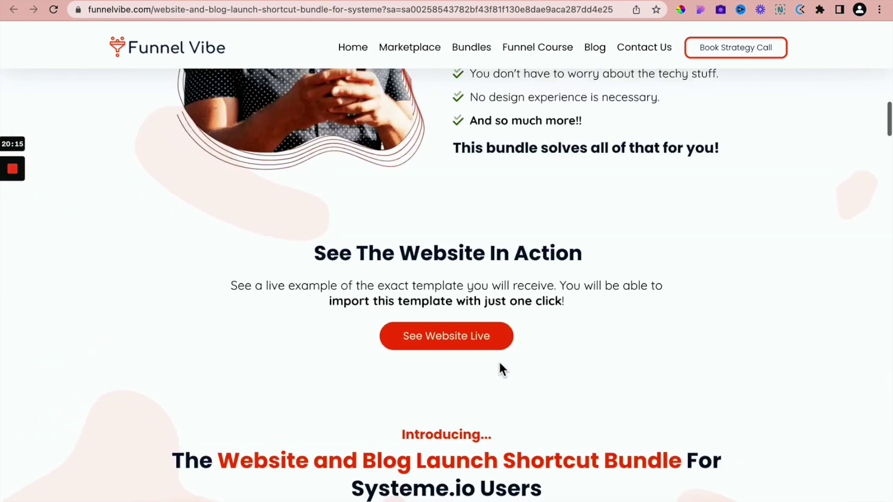
scroll(500, 363, "up", 15)
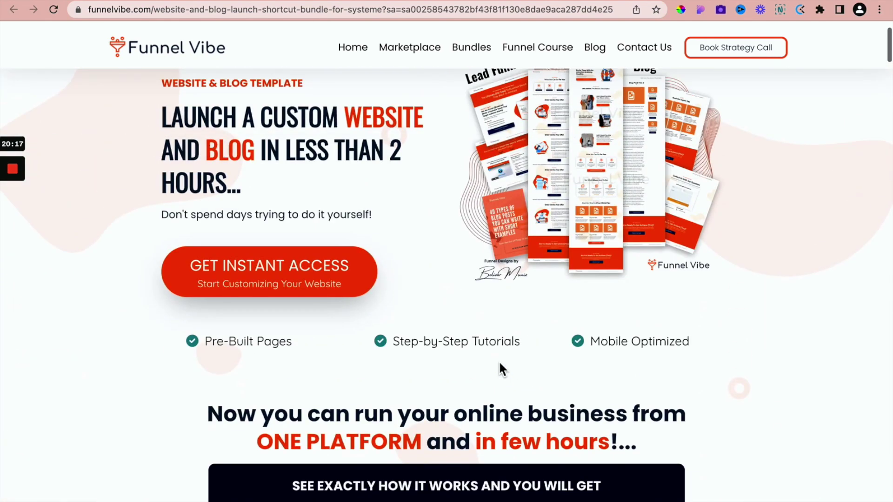
scroll(500, 363, "up", 2)
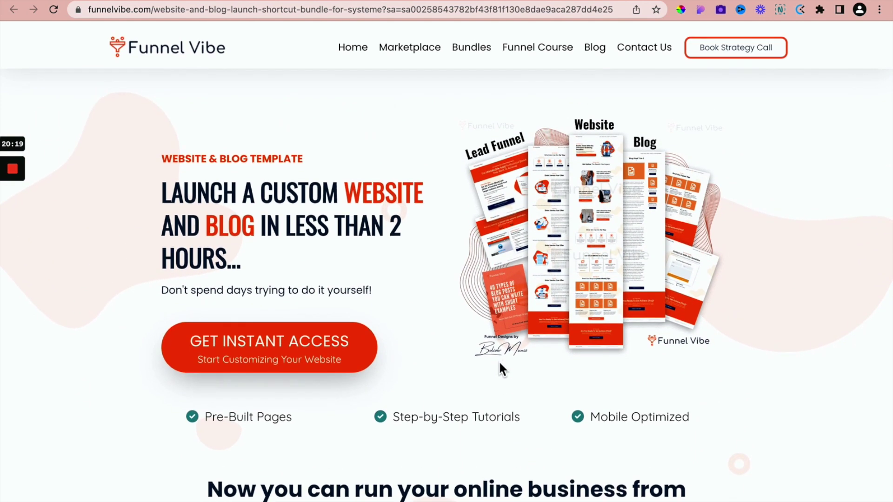